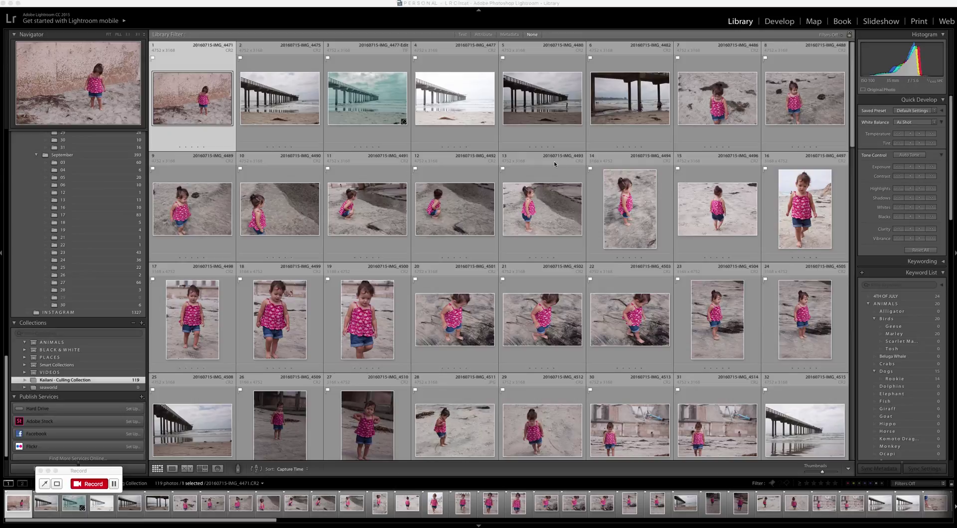
pyautogui.click(399, 224)
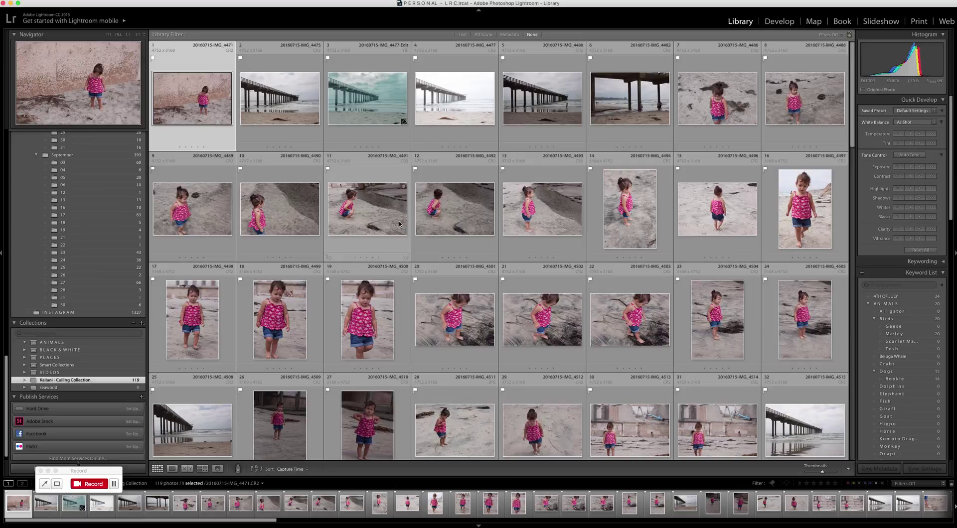
pyautogui.press('super+a')
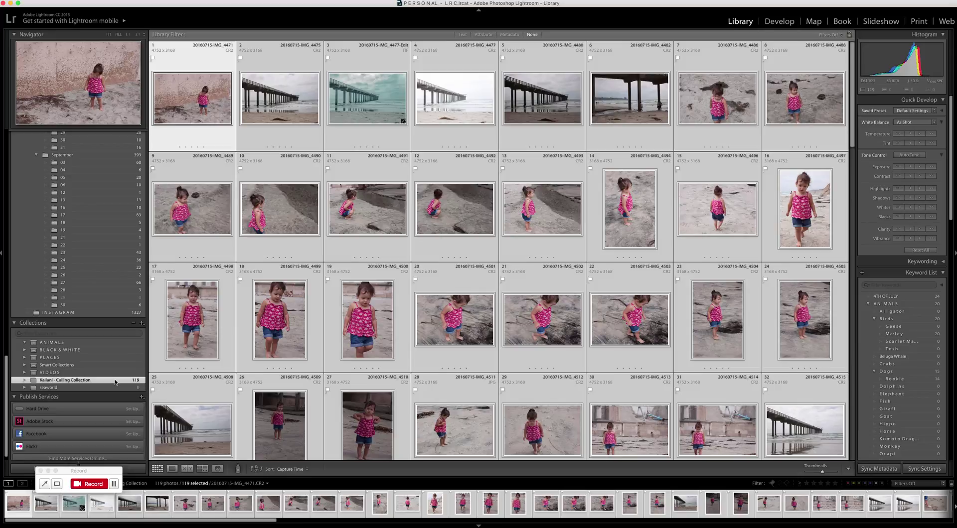
pyautogui.press('super+d')
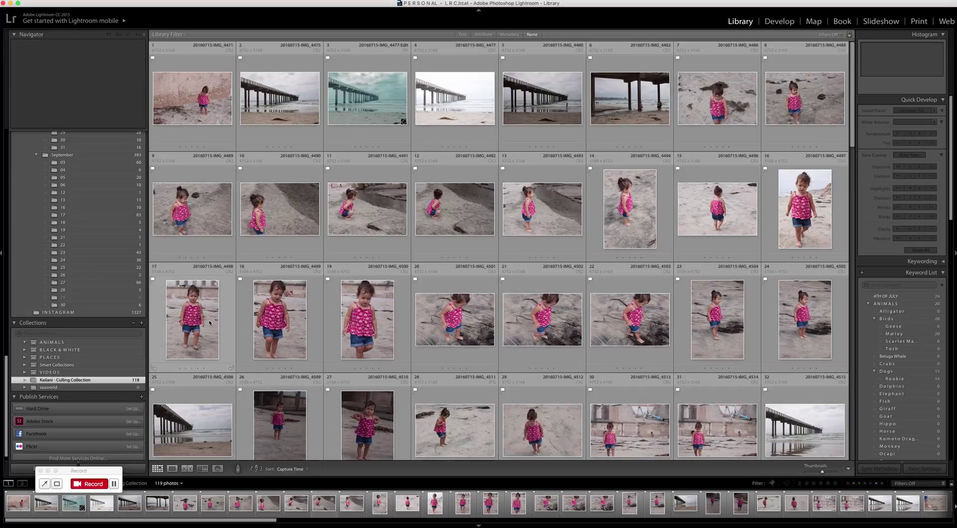
# Step: Hide both side panels to widen the thumbnail grid and select the pier photo IMG_4475
pyautogui.press('Tab')
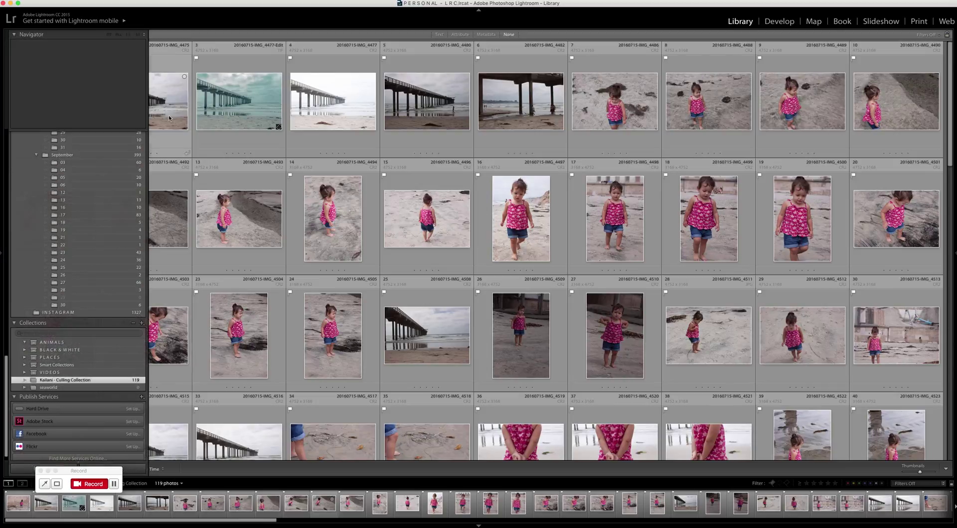
pyautogui.click(61, 118)
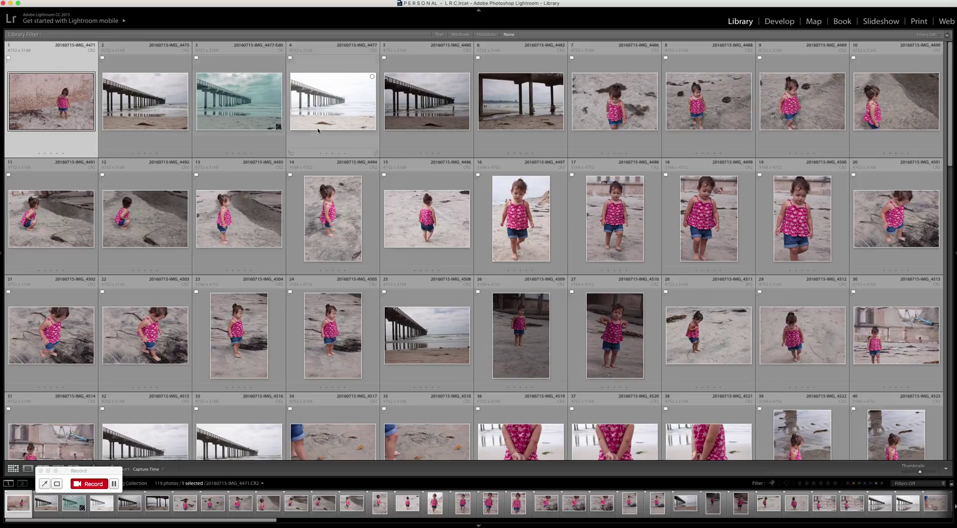
pyautogui.click(145, 106)
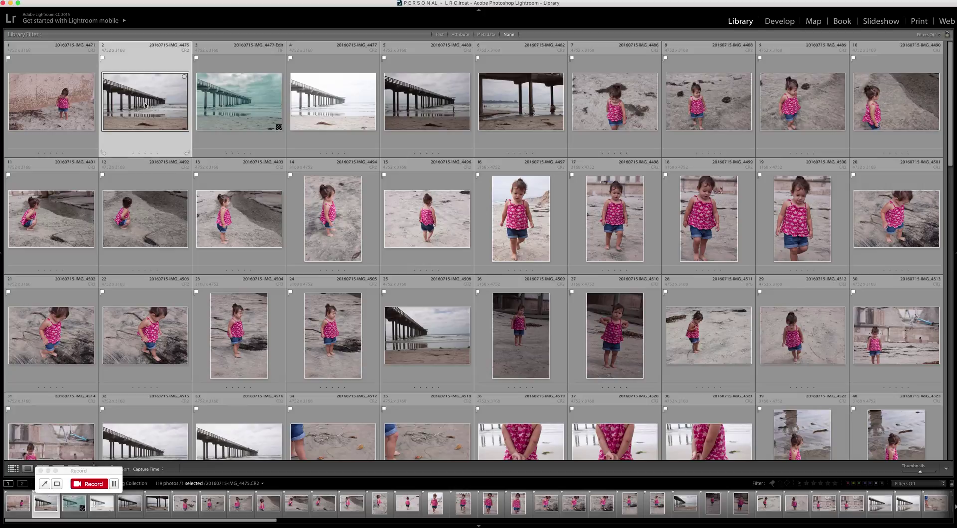
# Step: Sort the collection's photos by Aspect Ratio and look through the reordered grid
pyautogui.click(162, 0)
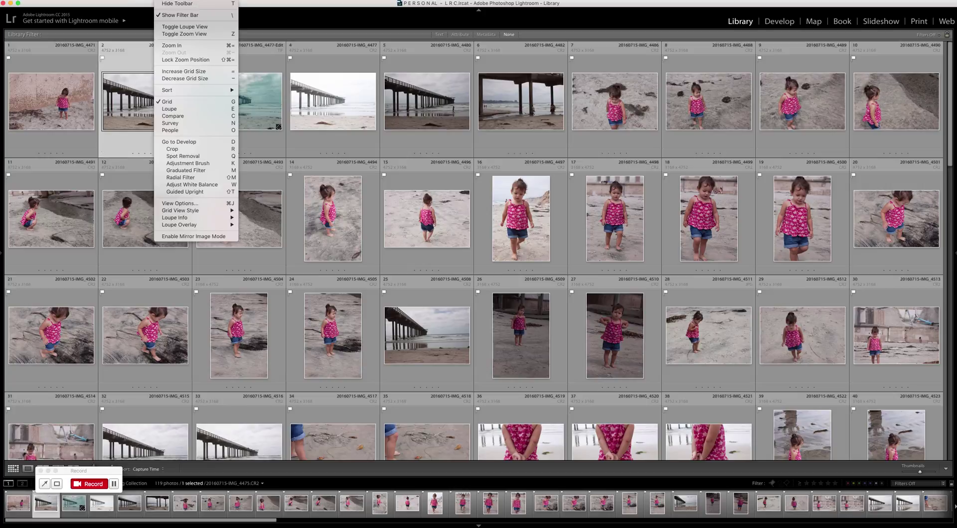
pyautogui.moveTo(220, 91)
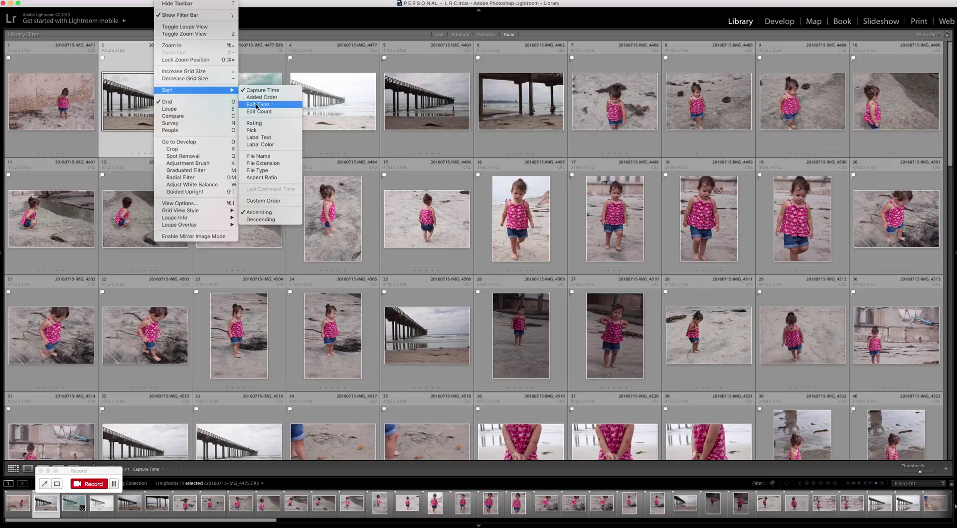
pyautogui.click(275, 178)
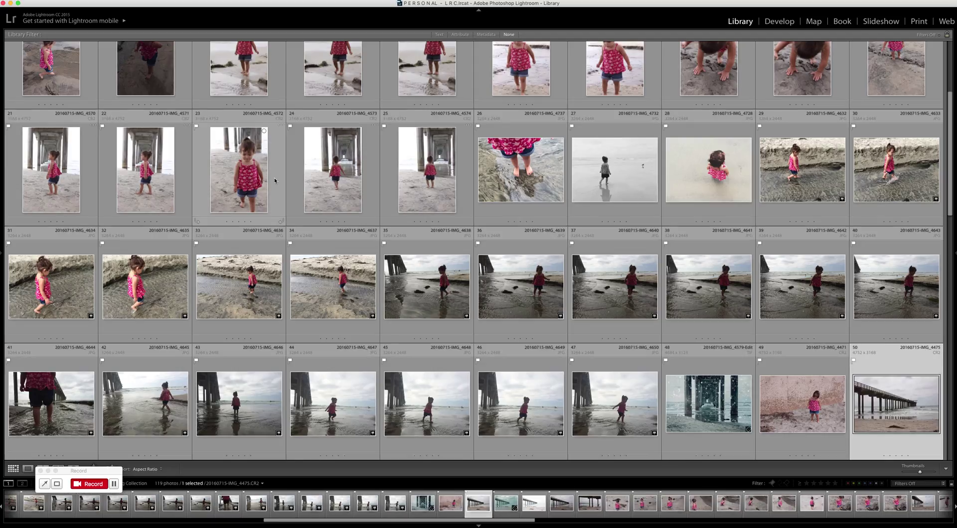
pyautogui.scroll(-15, 274, 177)
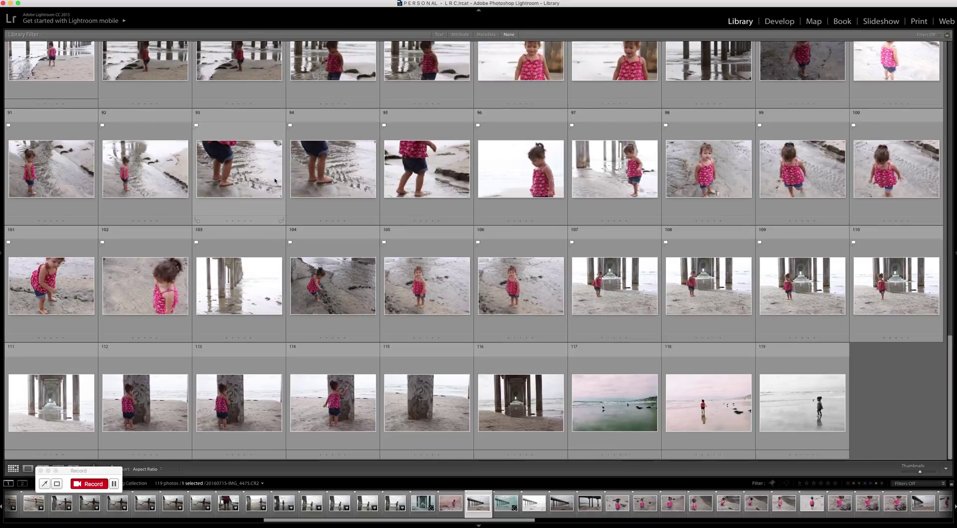
pyautogui.scroll(10, 274, 181)
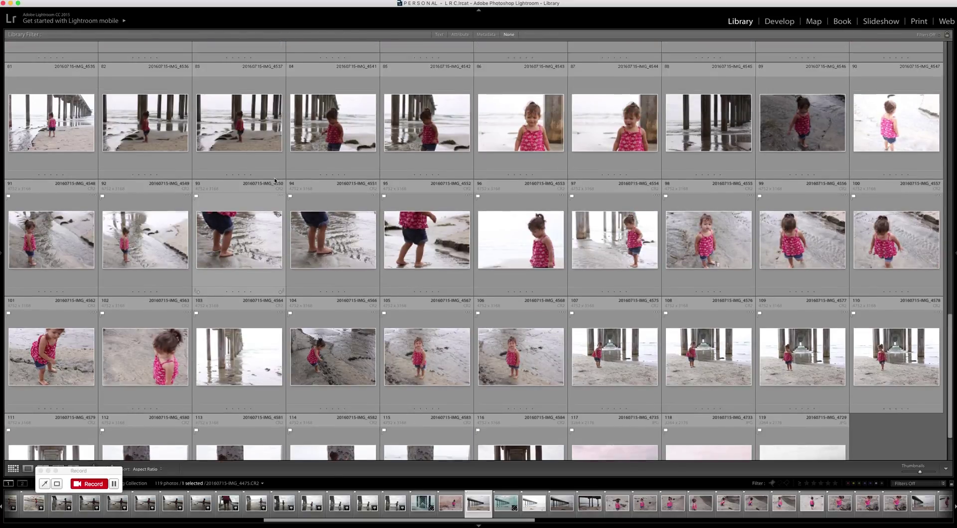
pyautogui.scroll(8, 275, 180)
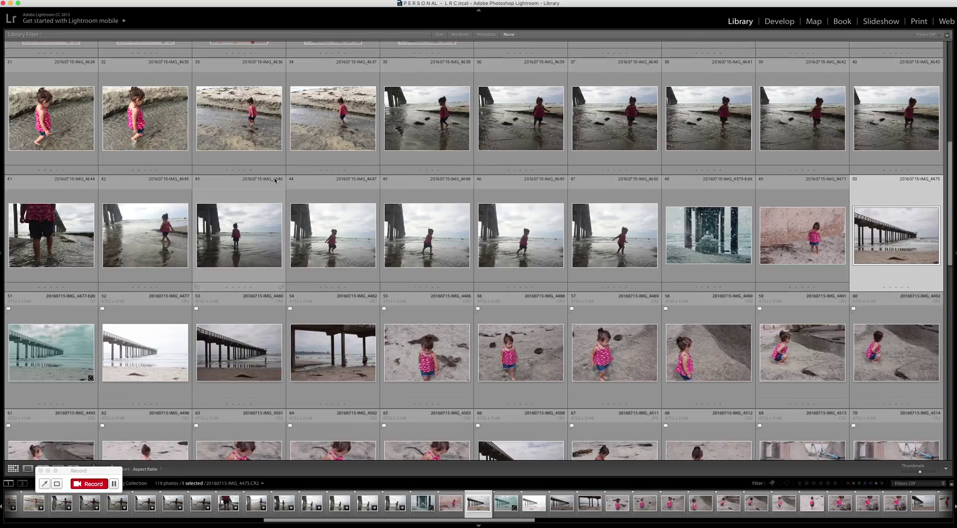
pyautogui.scroll(5, 274, 181)
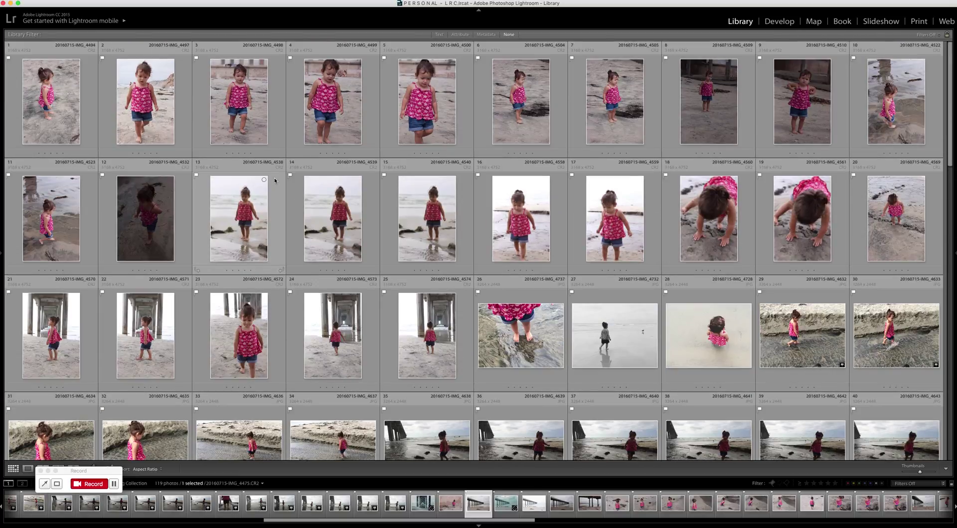
# Step: Compare the four portrait photos IMG_4497 to IMG_4500 in Survey view, then return to the grid
pyautogui.click(58, 105)
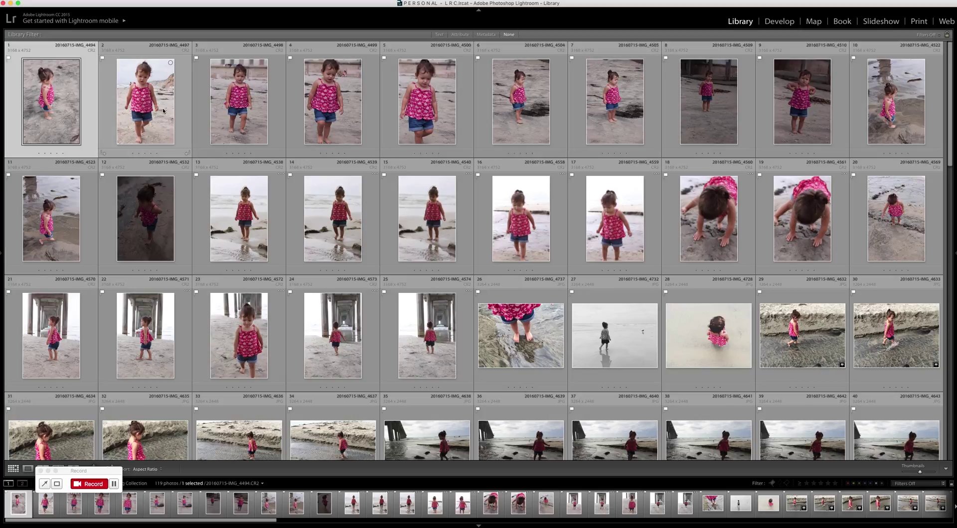
pyautogui.click(148, 123)
pyautogui.keyDown('shift'); pyautogui.click(427, 111); pyautogui.keyUp('shift')
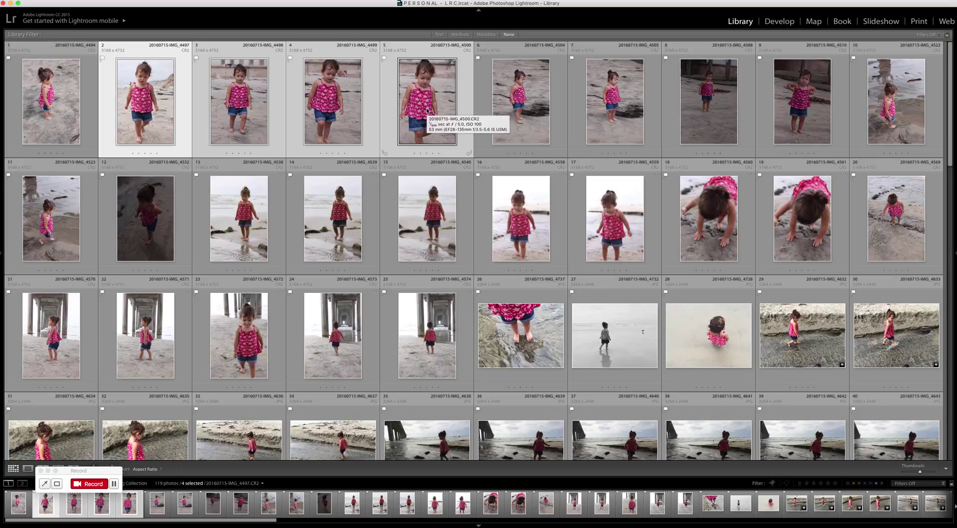
pyautogui.press('n')
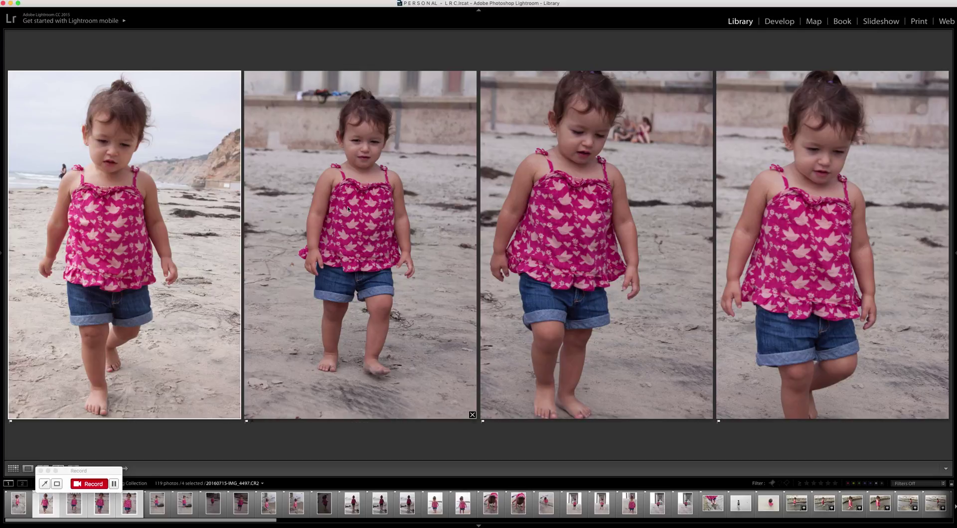
pyautogui.press('g')
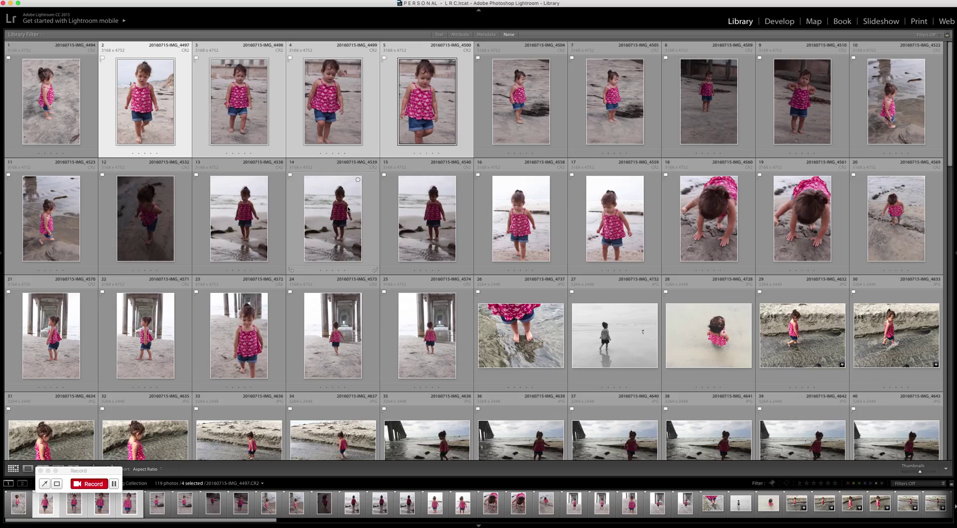
# Step: Flag every photo in the collection as a pick and filter the view to flagged photos only
pyautogui.hotkey('ctrl', 'a')
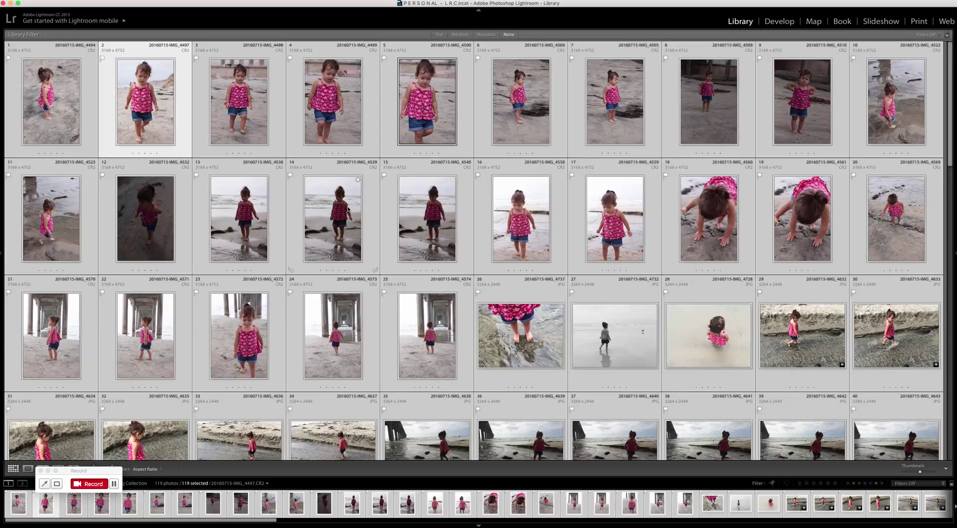
pyautogui.press('p')
pyautogui.click(773, 485)
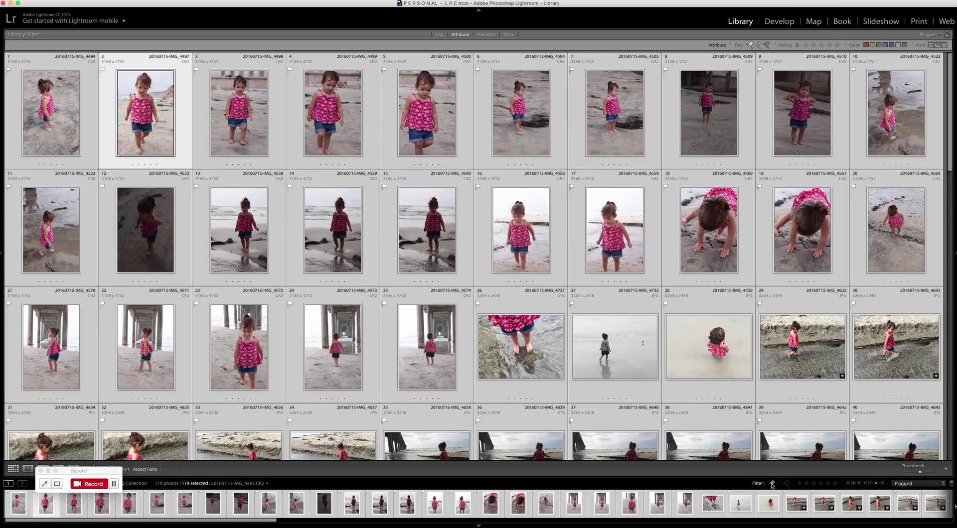
# Step: View all flagged photos together in Survey view, return to the grid and clear the selection
pyautogui.press('n')
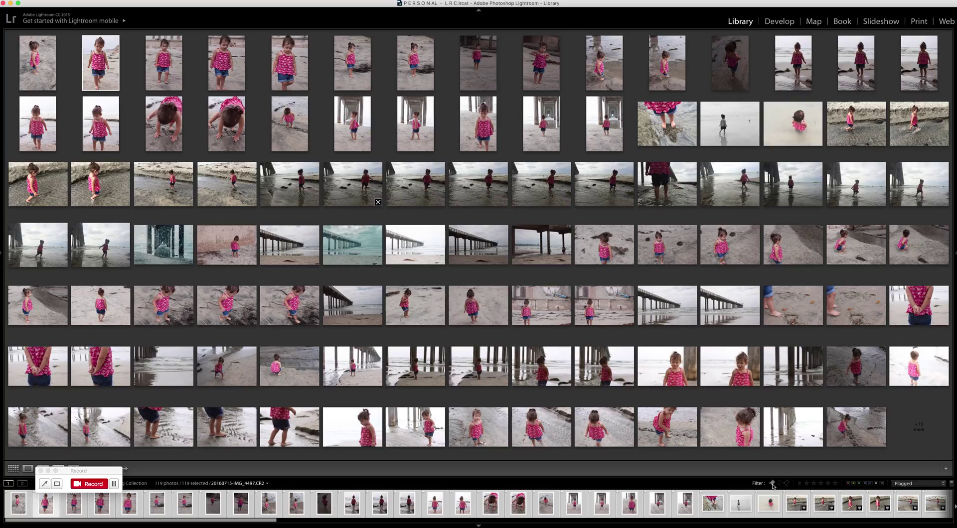
pyautogui.press('g')
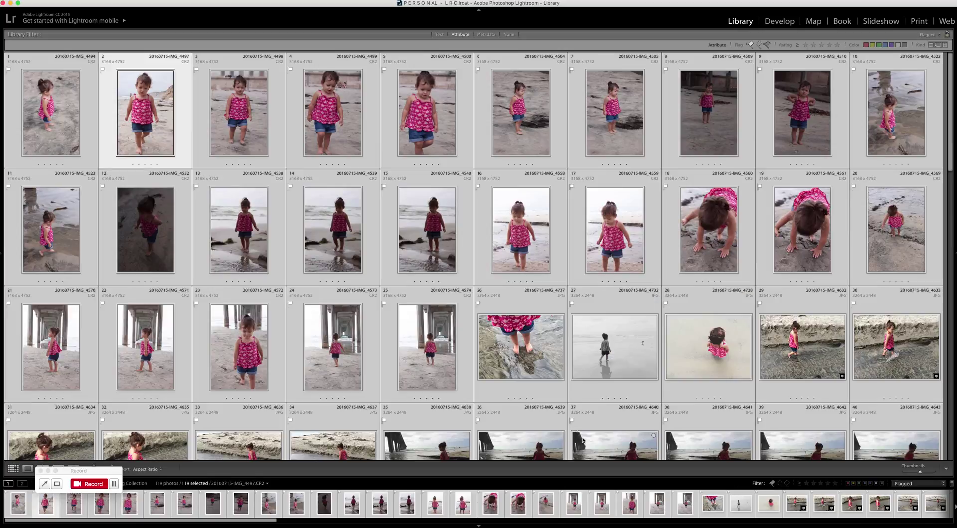
pyautogui.press('super+d')
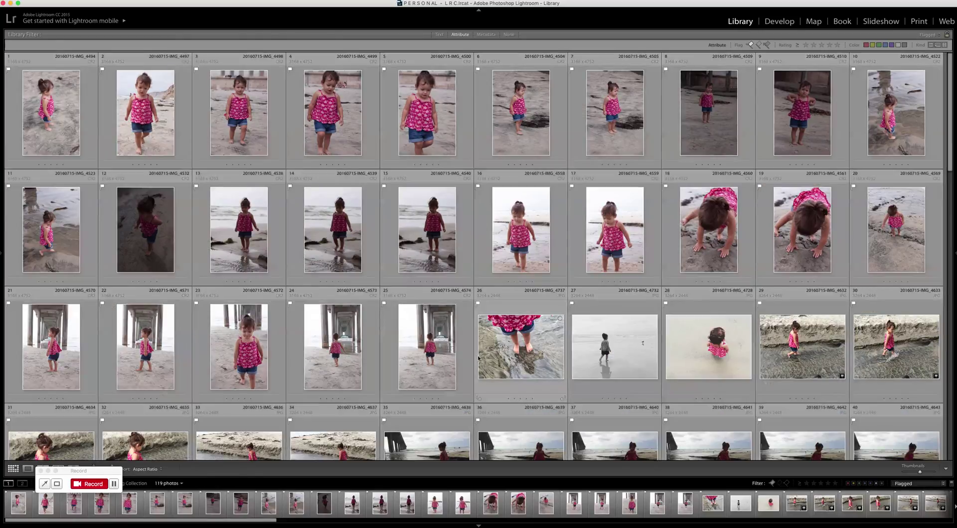
# Step: Survey photos IMG_4497 to IMG_4500, reject all but IMG_4500, and return to the grid
pyautogui.click(152, 133)
pyautogui.keyDown('shift'); pyautogui.click(447, 127); pyautogui.keyUp('shift')
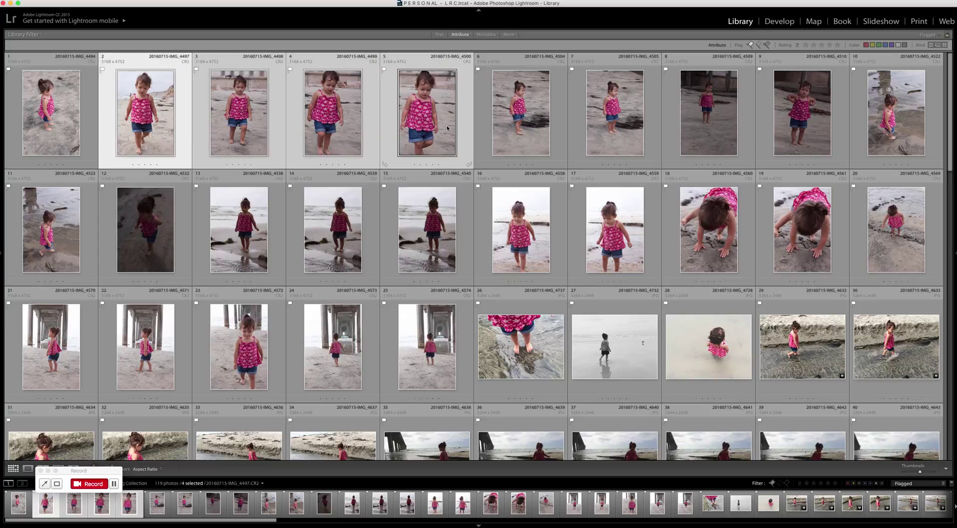
pyautogui.press('n')
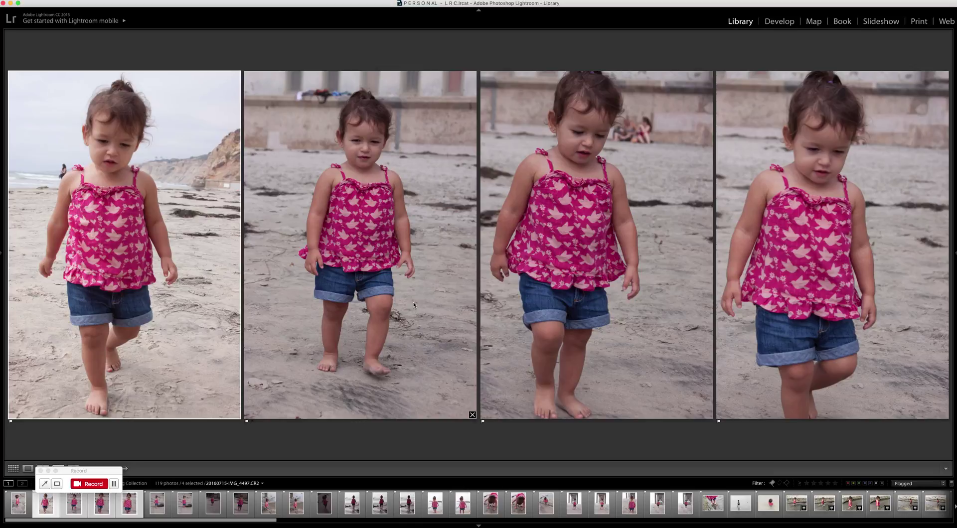
pyautogui.press('x')
pyautogui.press('x')
pyautogui.press('x')
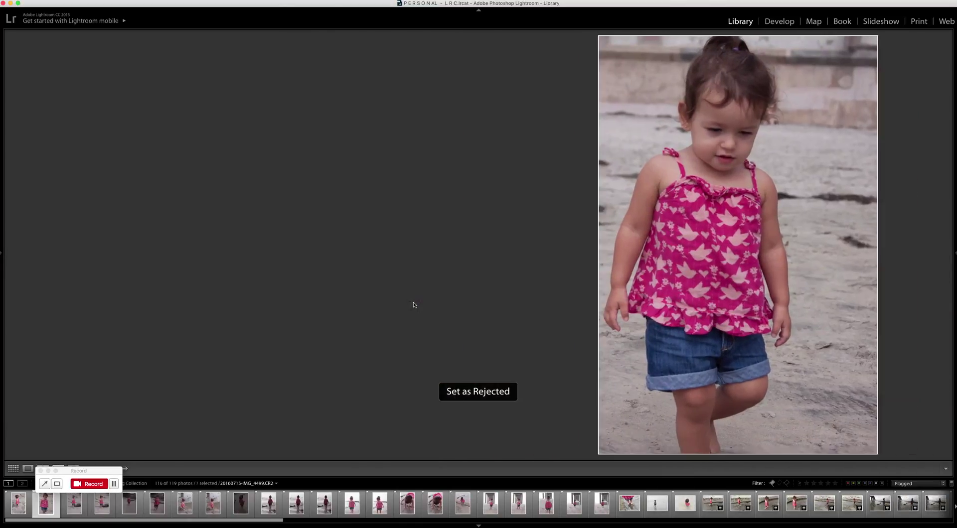
pyautogui.press('g')
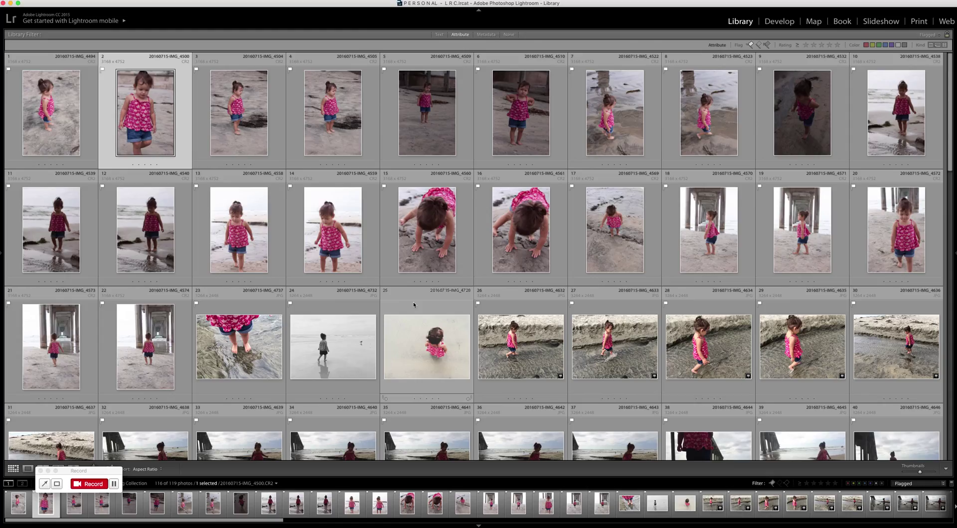
# Step: Survey photos IMG_4504, IMG_4505 and IMG_4509, and reject all but IMG_4509
pyautogui.click(256, 135)
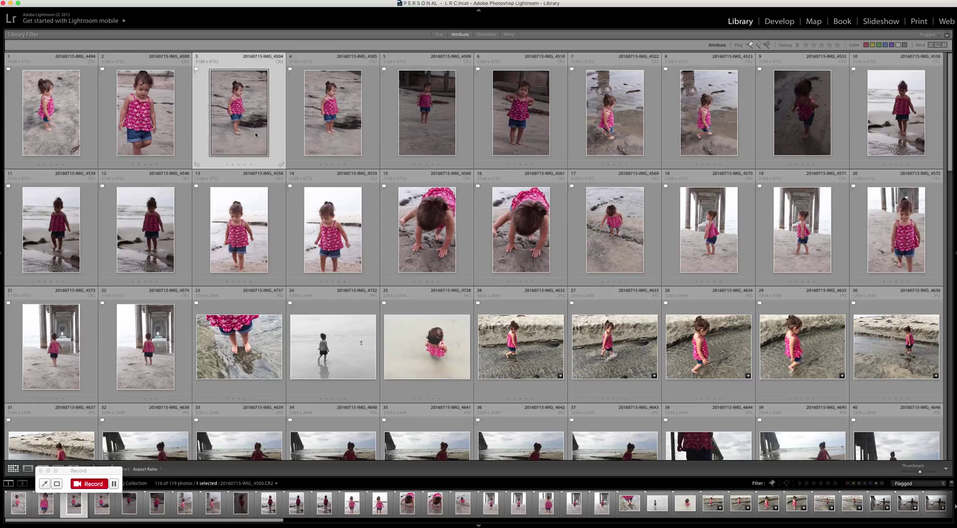
pyautogui.keyDown('shift'); pyautogui.click(427, 132); pyautogui.keyUp('shift')
pyautogui.press('n')
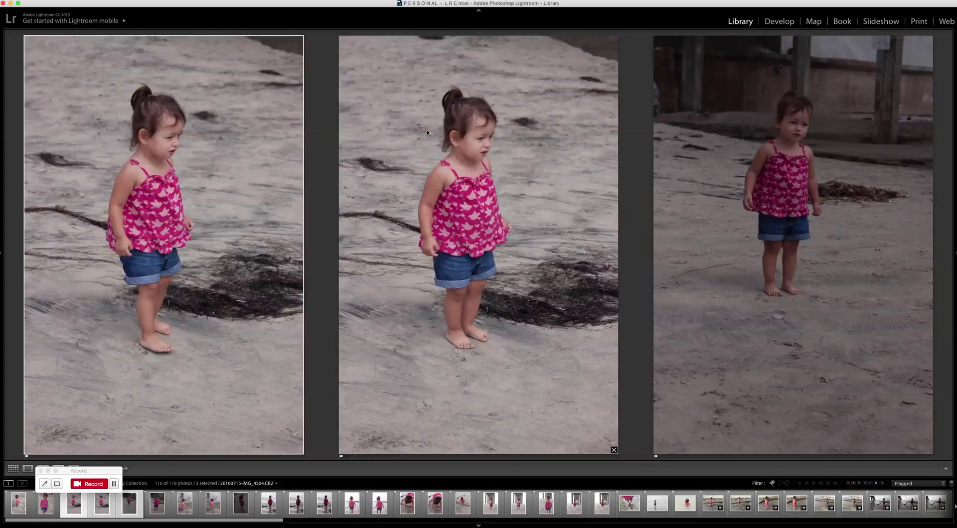
pyautogui.click(515, 189)
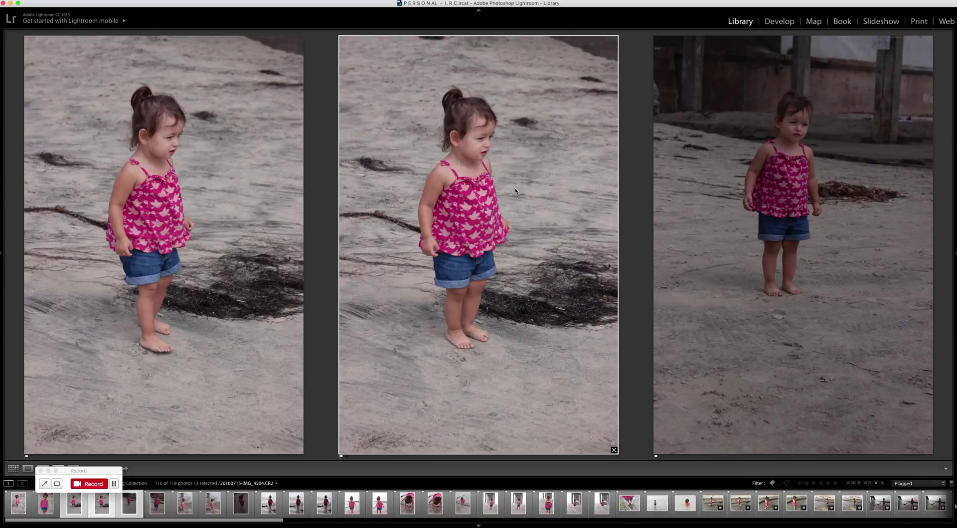
pyautogui.press('x')
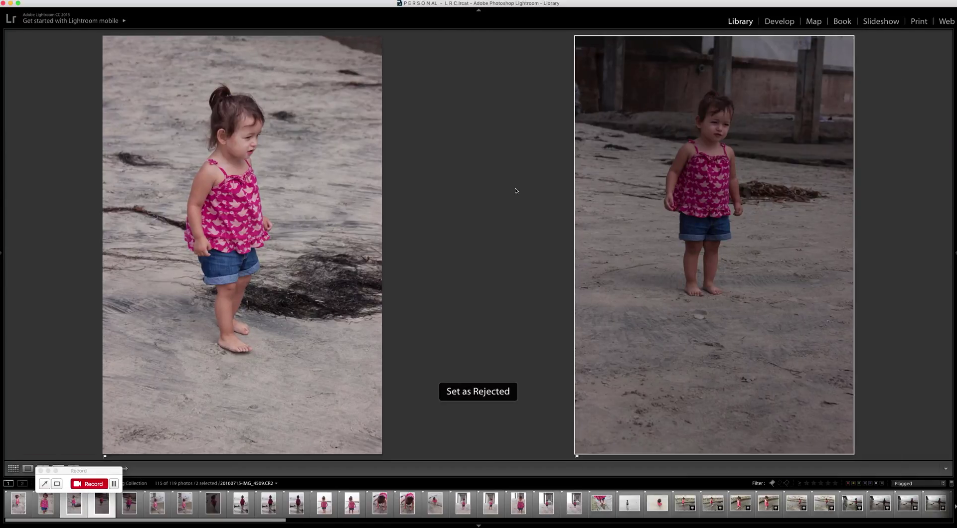
pyautogui.press('Left')
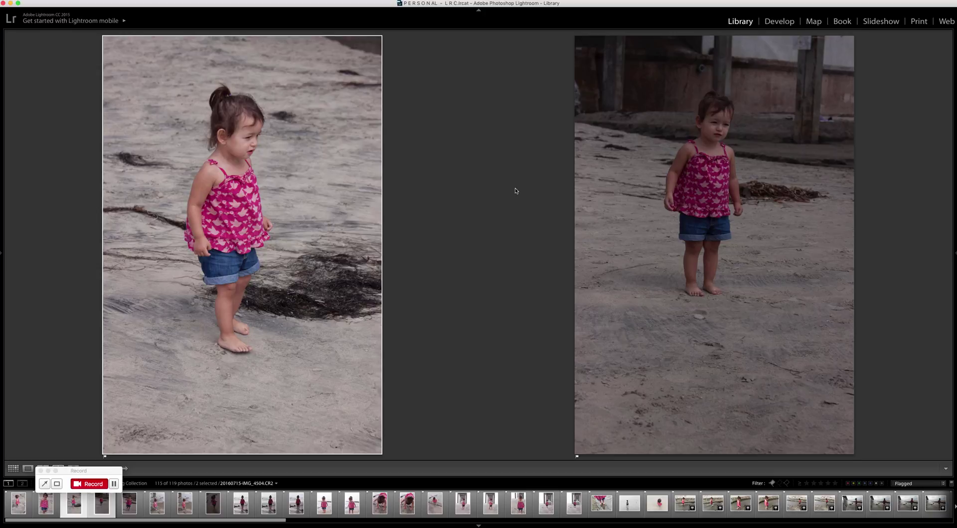
pyautogui.press('x')
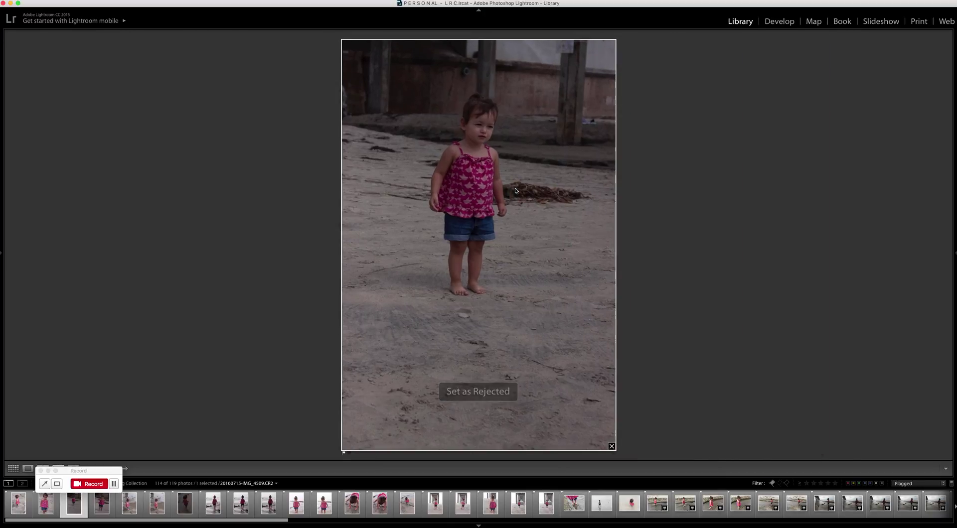
# Step: Show the Quick Develop controls, apply Auto Tone to the dark photo IMG_4509, and return to the grid
pyautogui.press('F8')
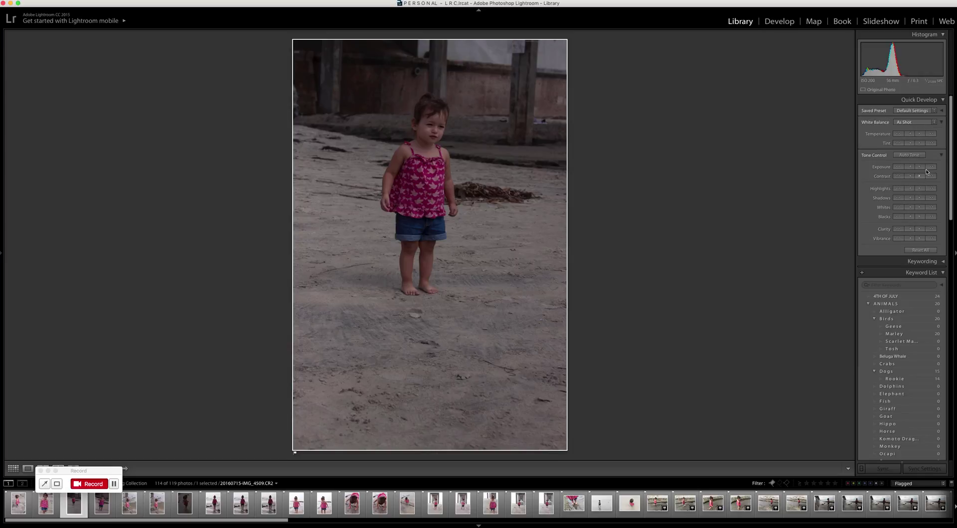
pyautogui.click(907, 155)
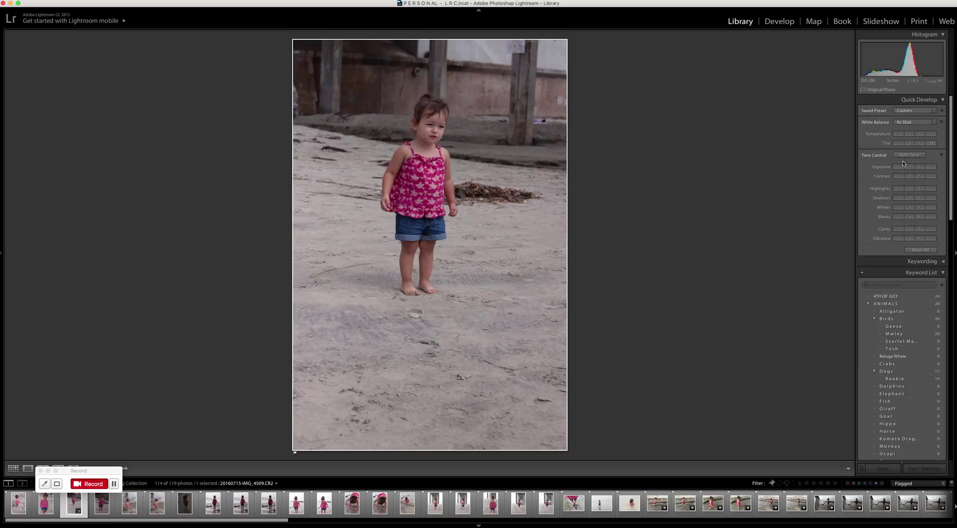
pyautogui.press('g')
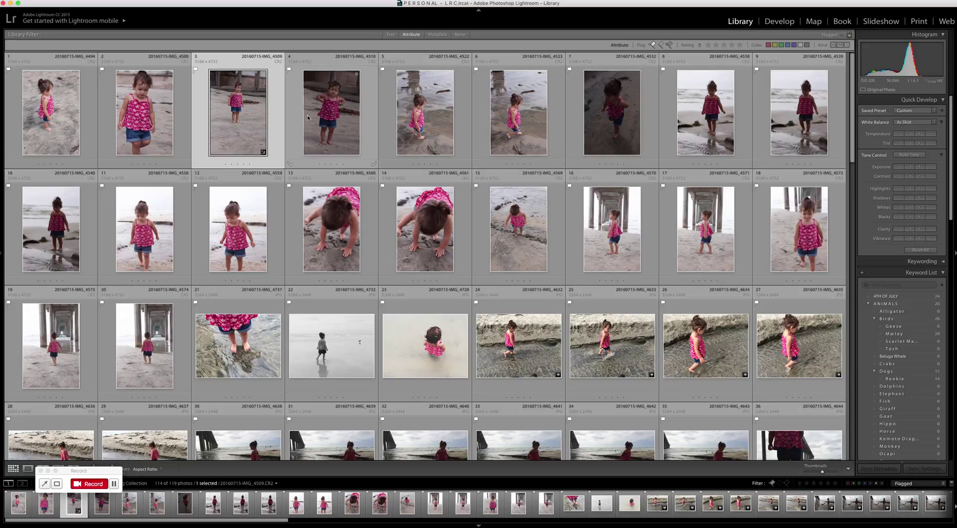
# Step: Synchronize the develop settings of photo IMG_4509 to the neighbouring dark photo IMG_4510
pyautogui.keyDown('super'); pyautogui.click(324, 118); pyautogui.keyUp('super')
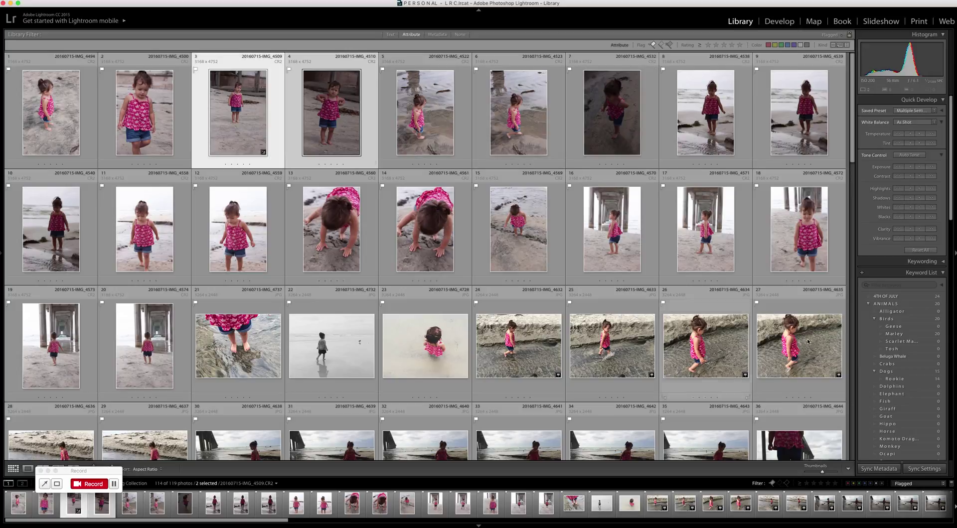
pyautogui.click(925, 470)
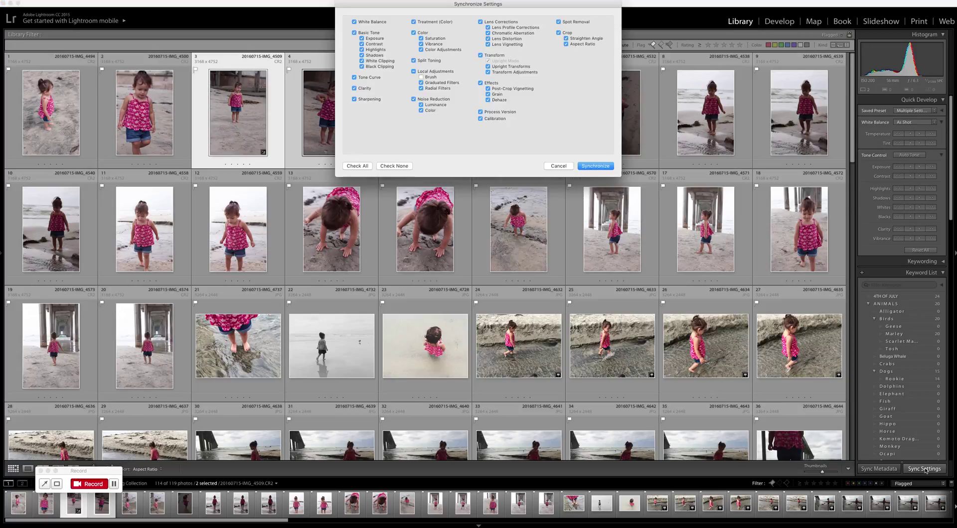
pyautogui.press('Return')
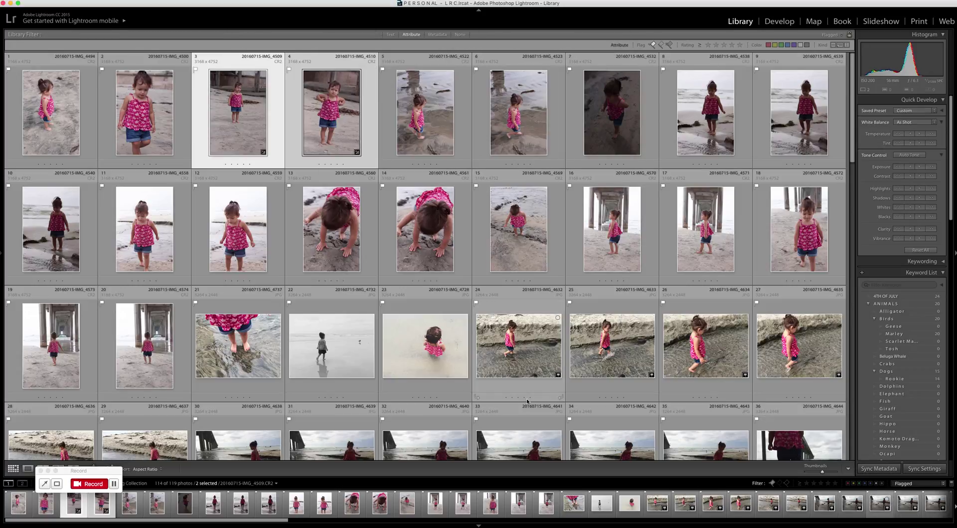
# Step: Survey photos IMG_4509 to IMG_4559, reject IMG_4523 and IMG_4558, and take IMG_4559 out of the survey without rejecting it
pyautogui.click(276, 118)
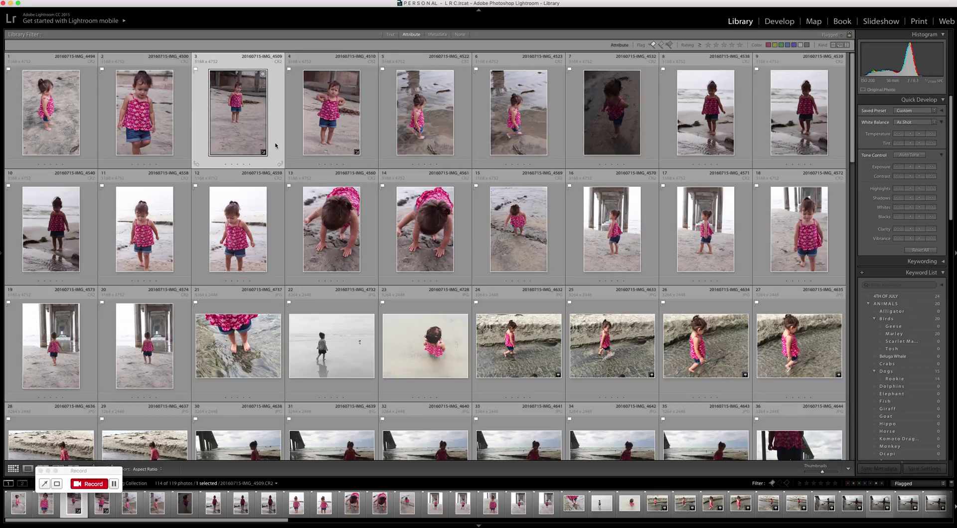
pyautogui.keyDown('shift'); pyautogui.click(241, 230); pyautogui.keyUp('shift')
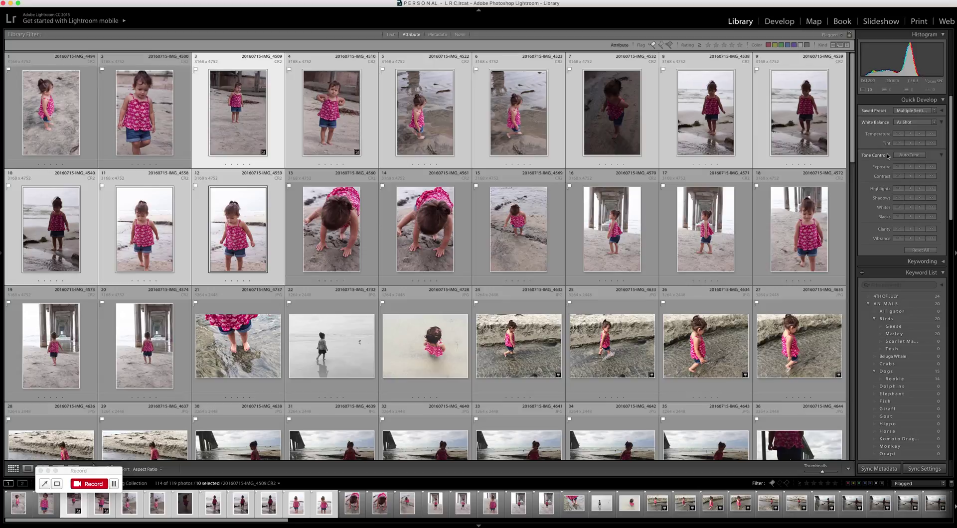
pyautogui.press('n')
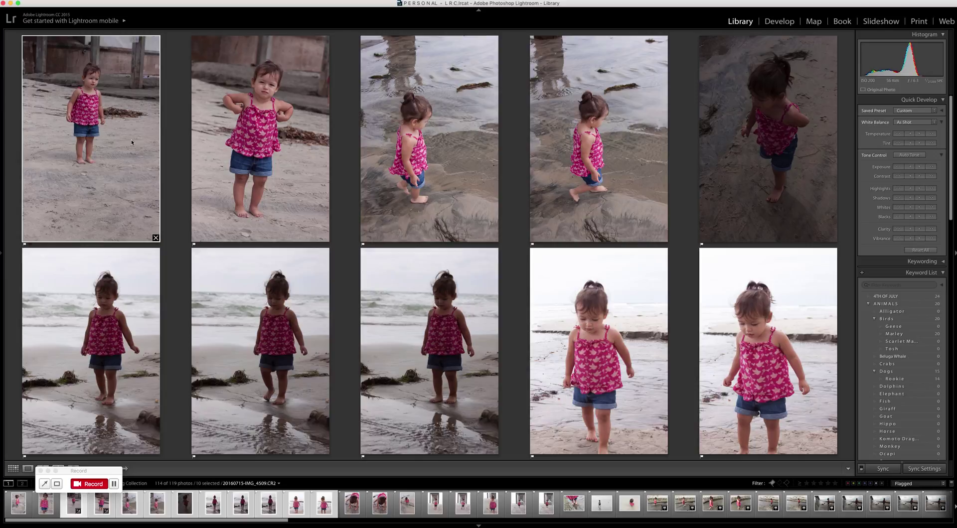
pyautogui.click(550, 149)
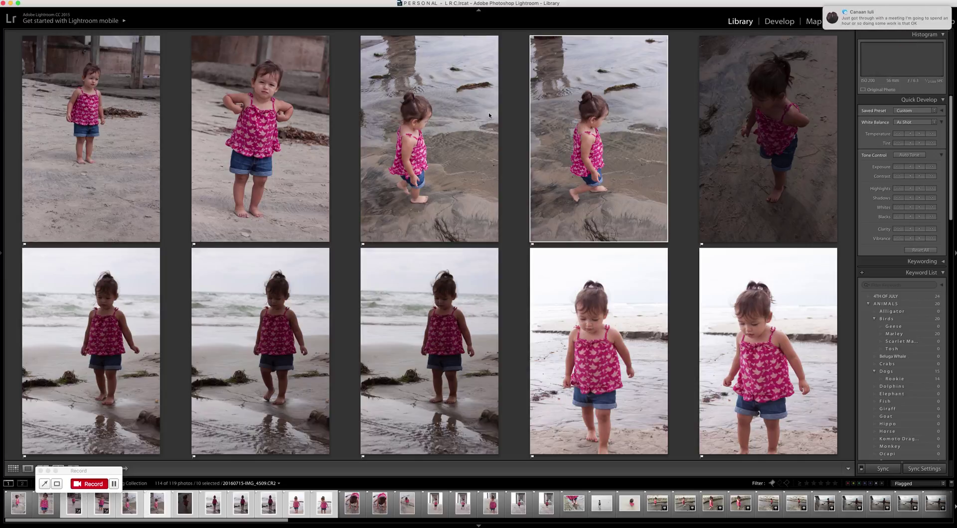
pyautogui.press('/')
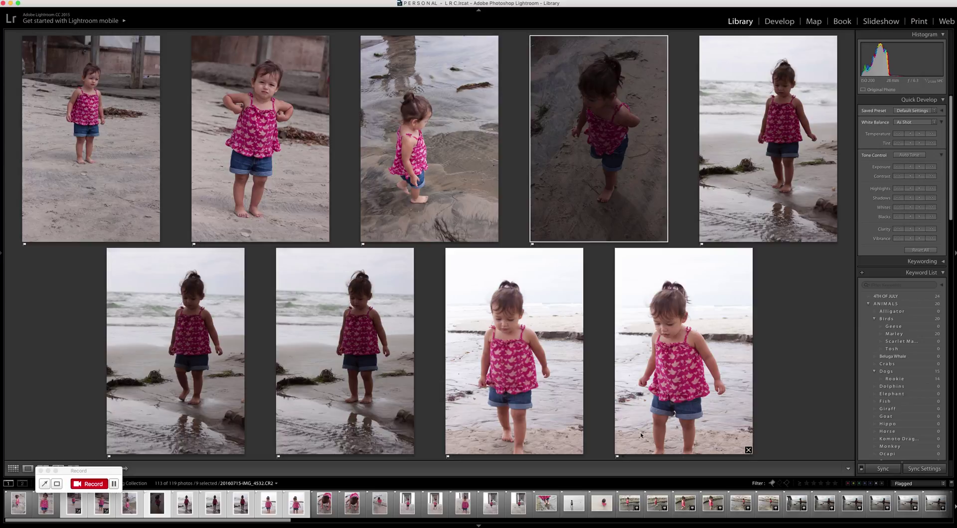
pyautogui.click(527, 343)
pyautogui.press('x')
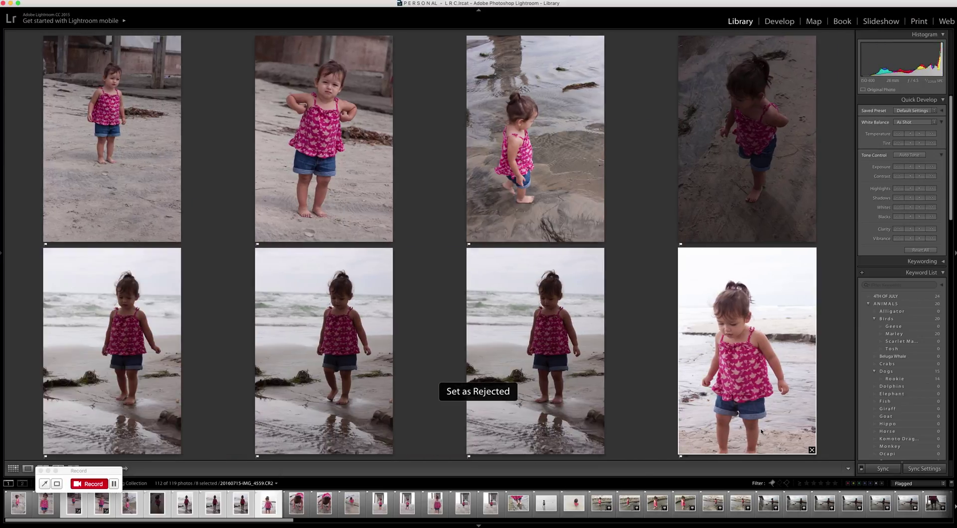
pyautogui.click(811, 451)
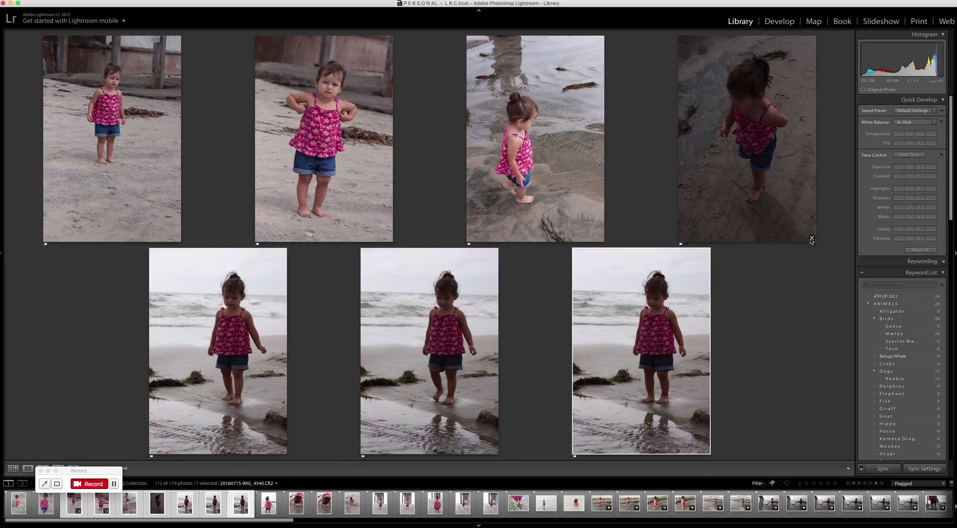
# Step: Brighten the dark photo IMG_4532 with large Quick Develop exposure increments
pyautogui.click(778, 137)
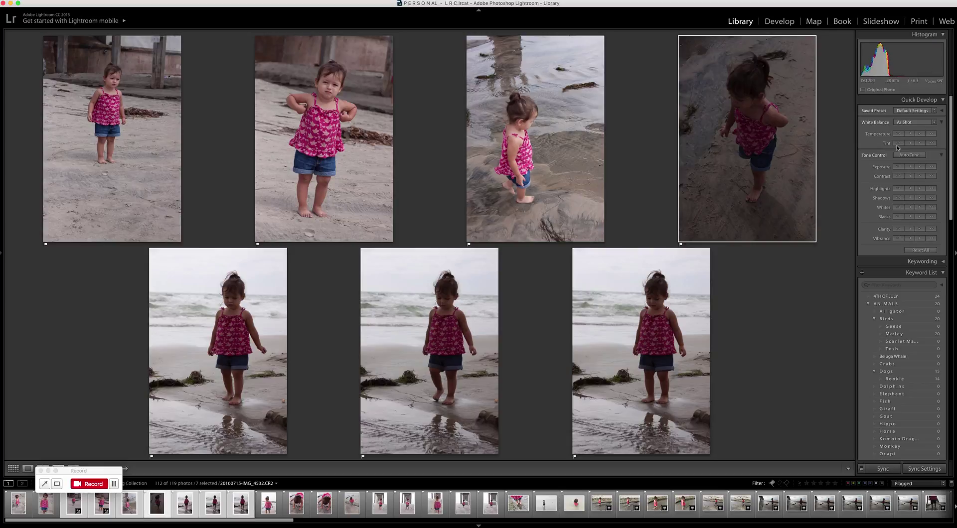
pyautogui.click(931, 168)
pyautogui.click(932, 168)
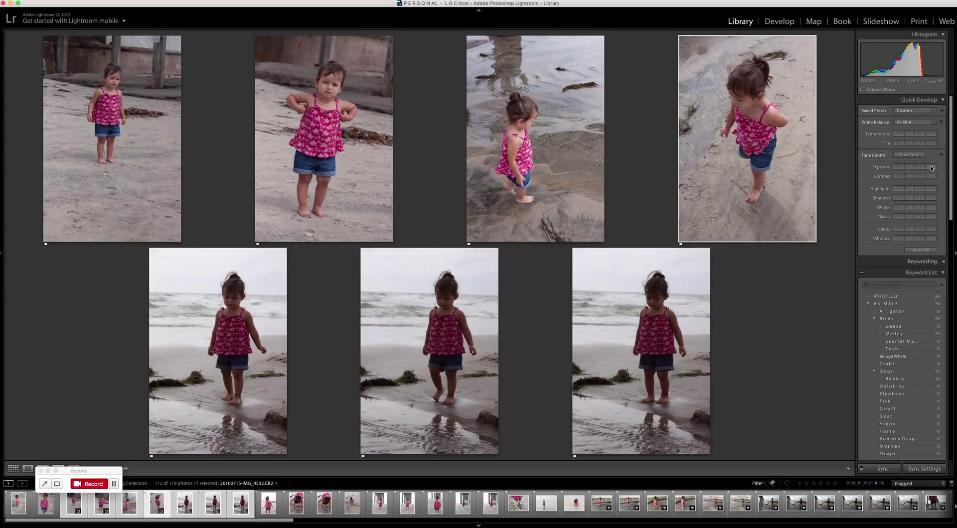
# Step: Reject IMG_4510 and IMG_4509, and take IMG_4522 and IMG_4532 out of the survey without rejecting them
pyautogui.click(334, 118)
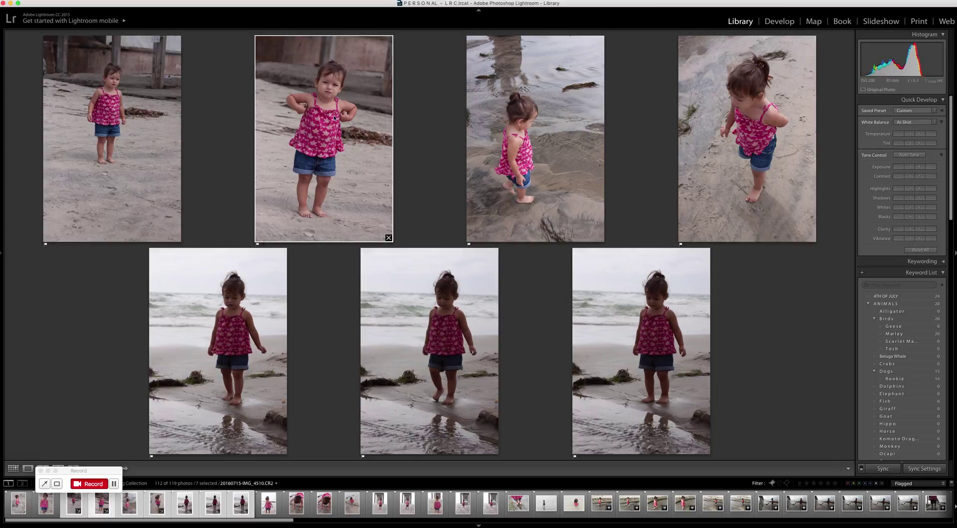
pyautogui.press('x')
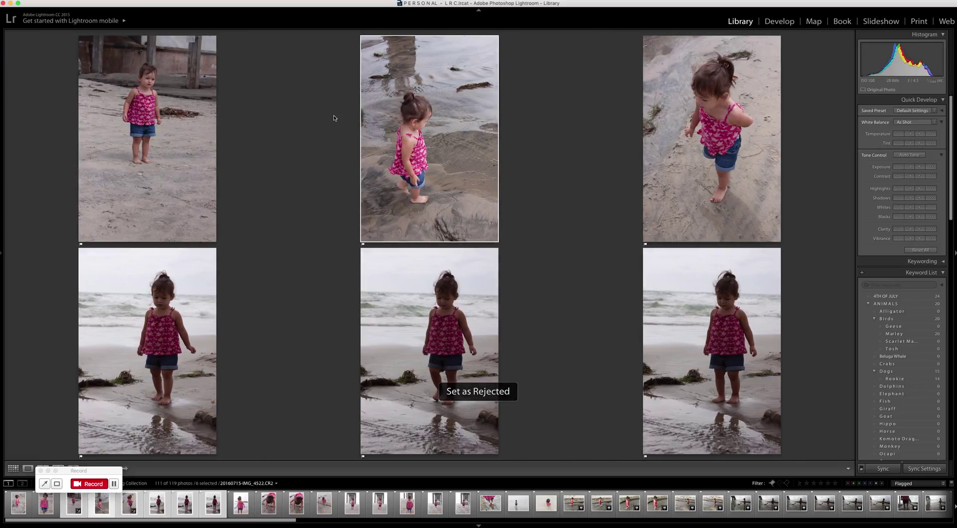
pyautogui.click(166, 133)
pyautogui.press('x')
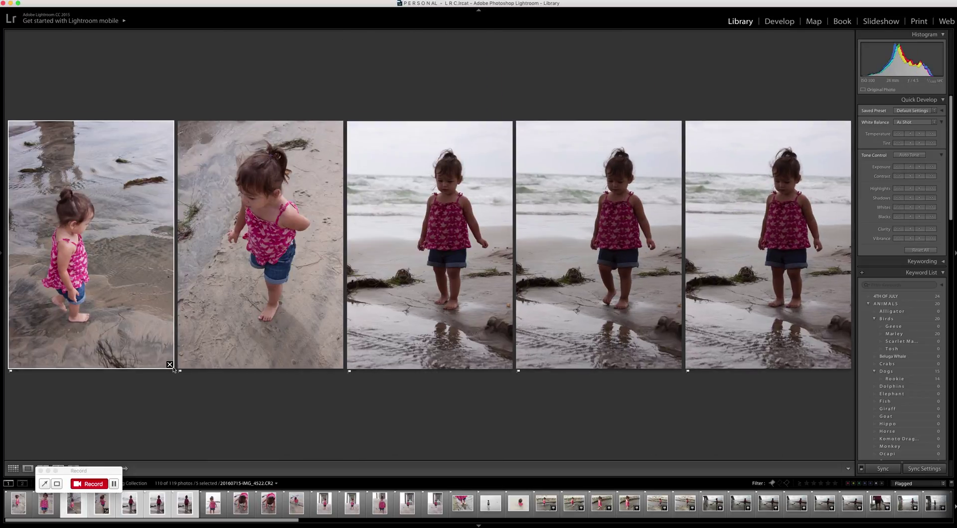
pyautogui.click(170, 365)
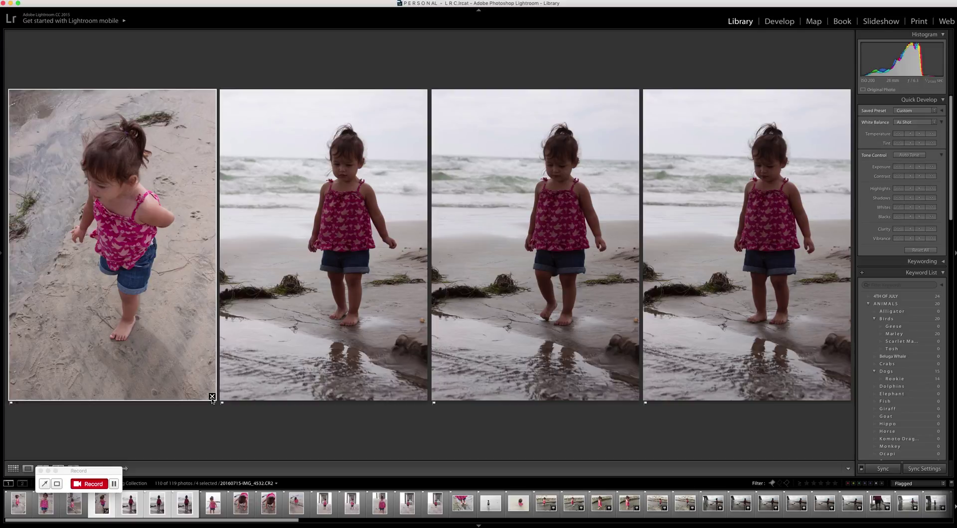
pyautogui.click(212, 399)
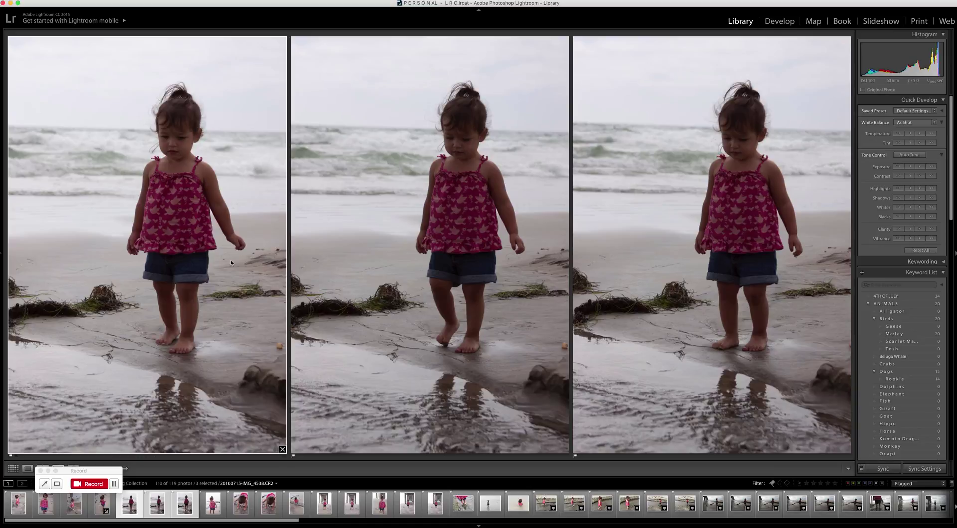
# Step: Reject IMG_4538 and IMG_4540, keeping IMG_4539, and return to the grid
pyautogui.press('x')
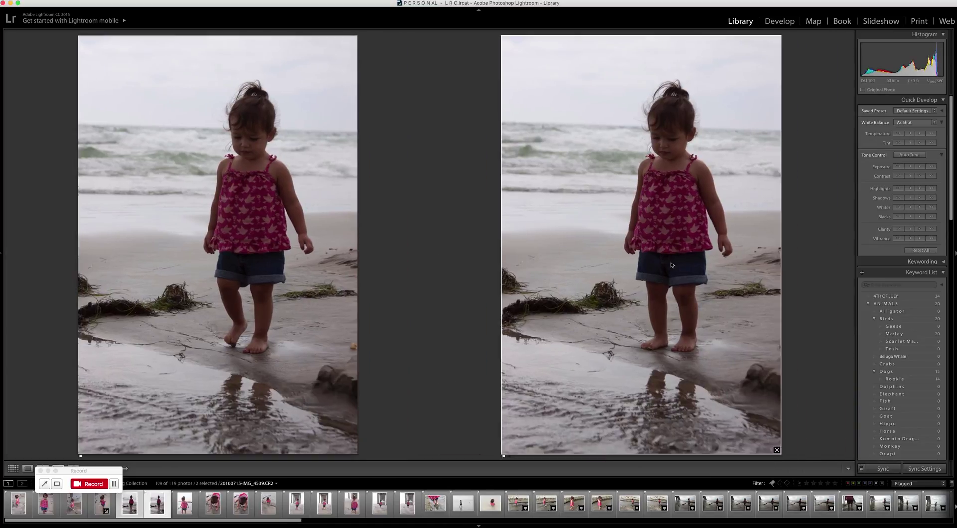
pyautogui.press('x')
pyautogui.press('g')
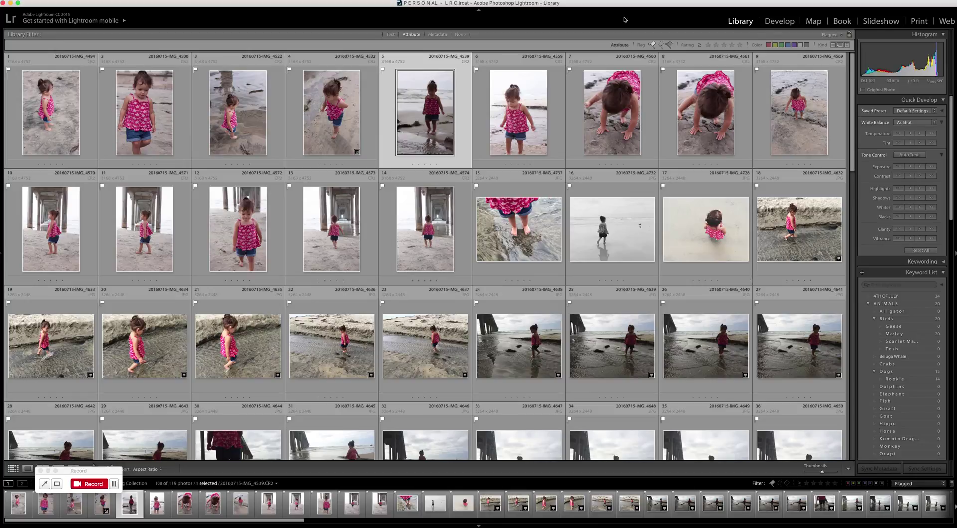
# Step: Survey photos IMG_4560 to IMG_4574, reject IMG_4561, and take IMG_4560, IMG_4570 and IMG_4569 out of the survey without rejecting them
pyautogui.click(533, 104)
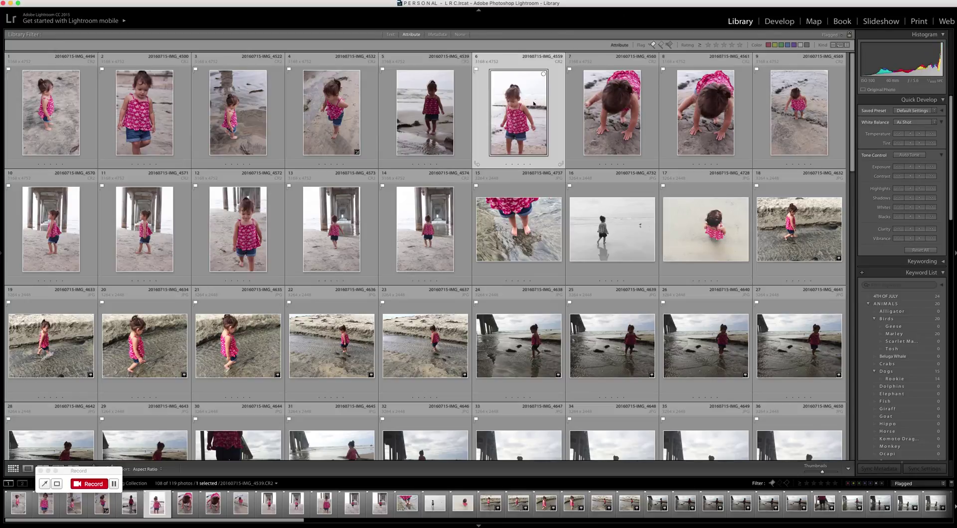
pyautogui.click(600, 130)
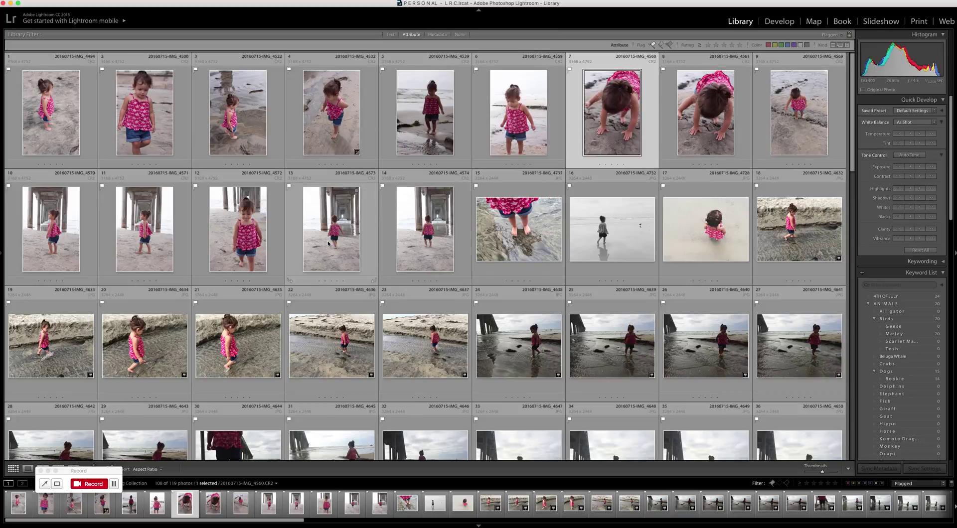
pyautogui.keyDown('shift'); pyautogui.click(437, 241); pyautogui.keyUp('shift')
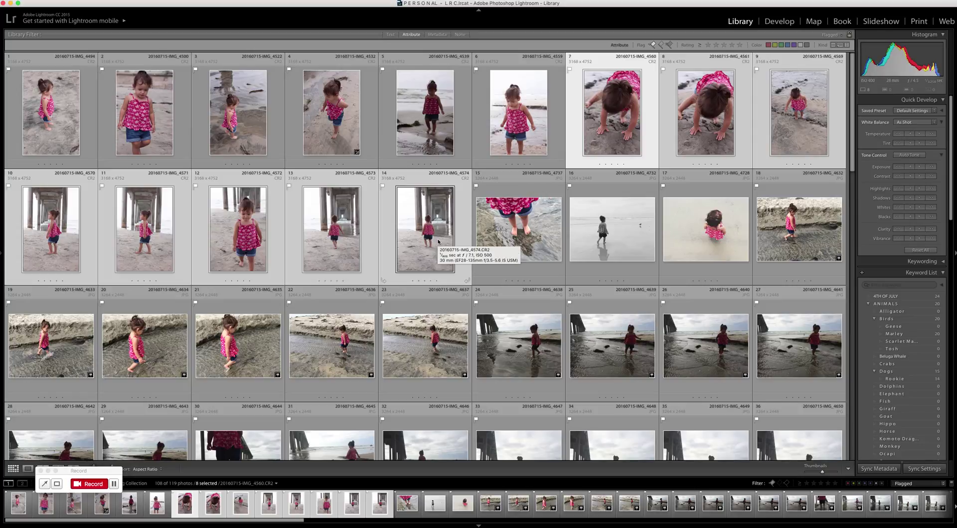
pyautogui.press('n')
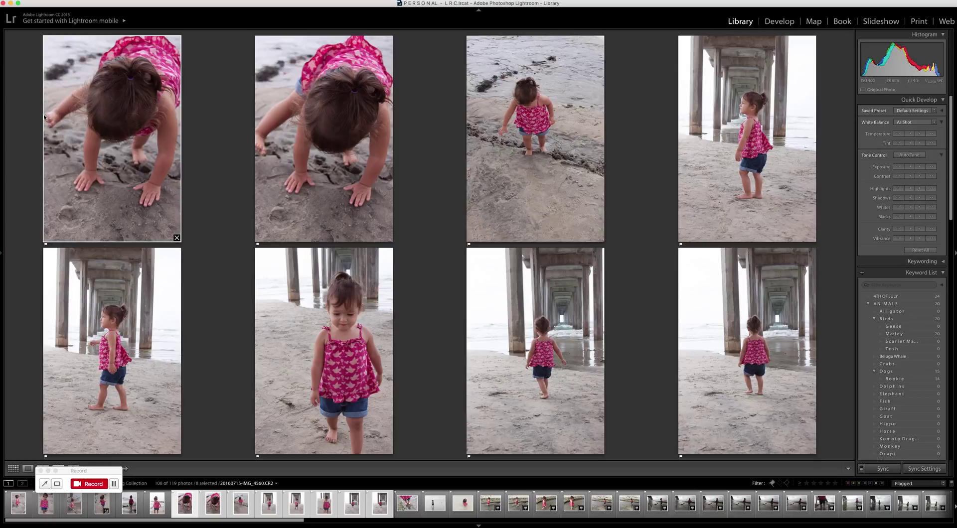
pyautogui.click(342, 132)
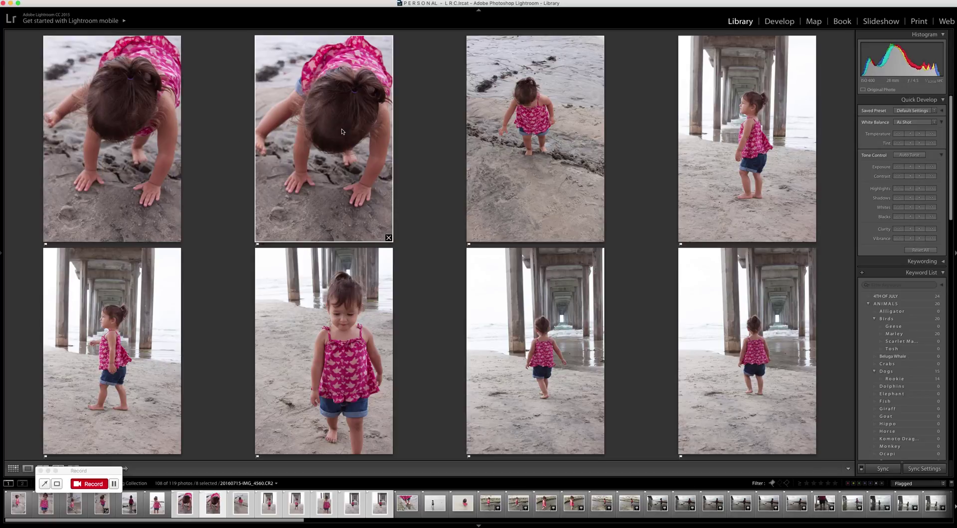
pyautogui.press('x')
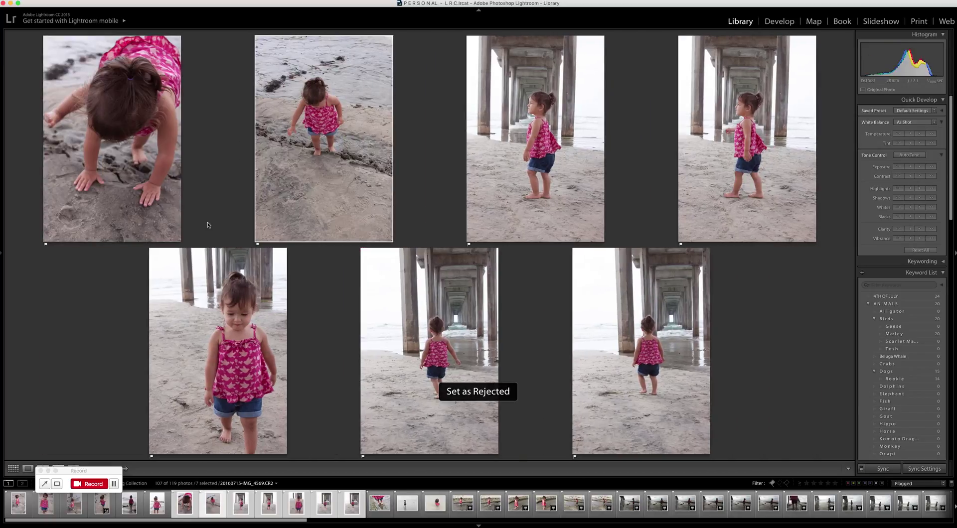
pyautogui.click(174, 238)
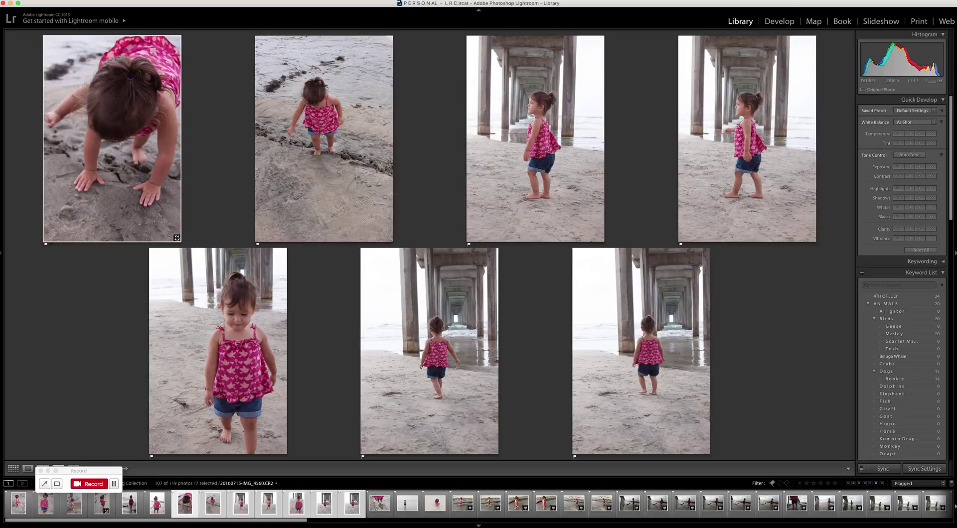
pyautogui.click(177, 239)
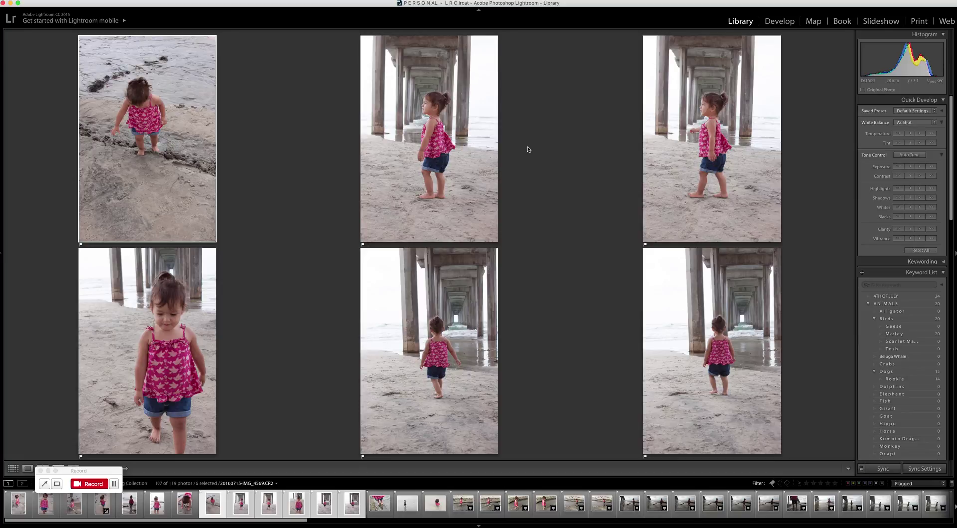
pyautogui.click(494, 239)
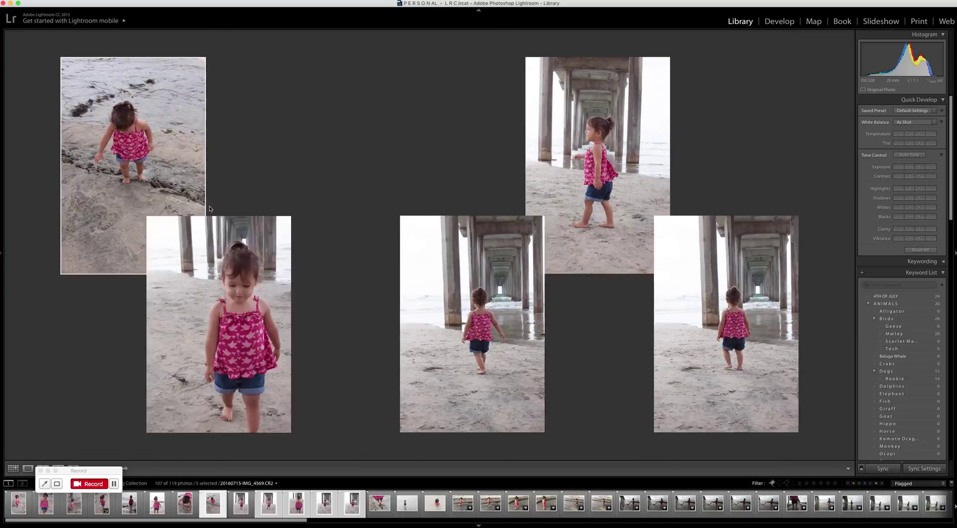
pyautogui.click(169, 365)
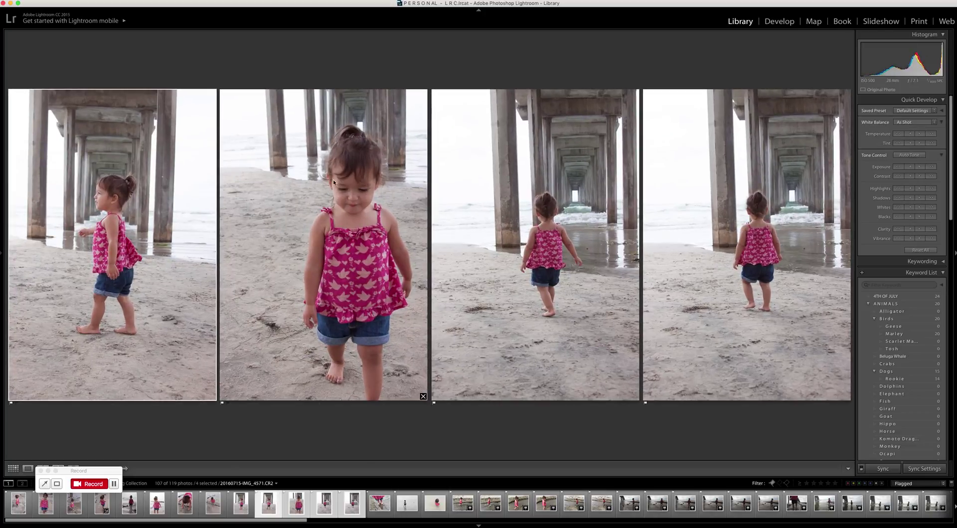
# Step: Reject IMG_4572 and IMG_4573, take IMG_4571 out of the survey unrejected, and return to the grid
pyautogui.click(333, 183)
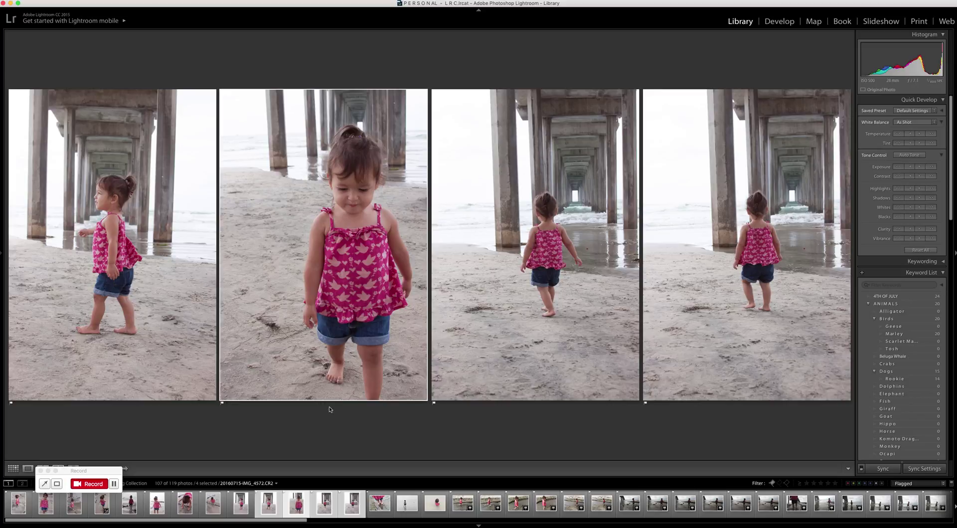
pyautogui.press('x')
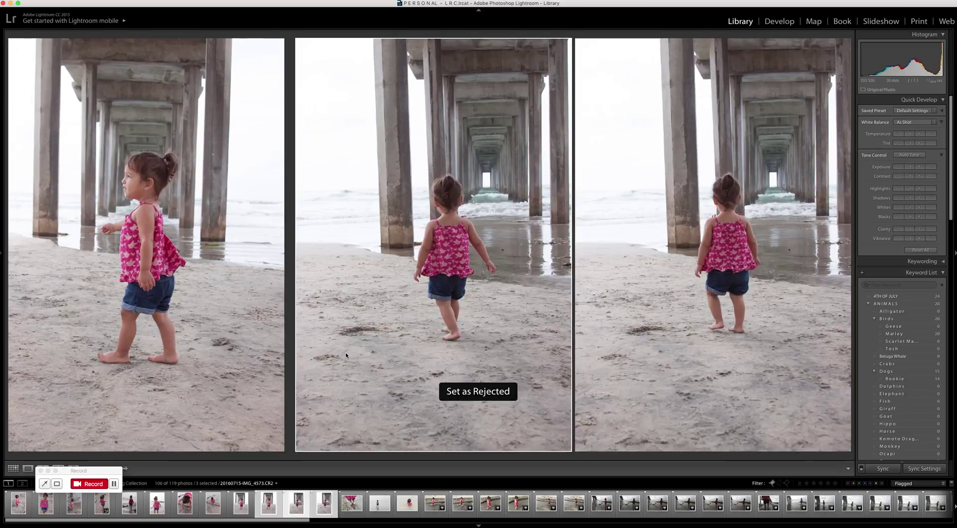
pyautogui.click(282, 449)
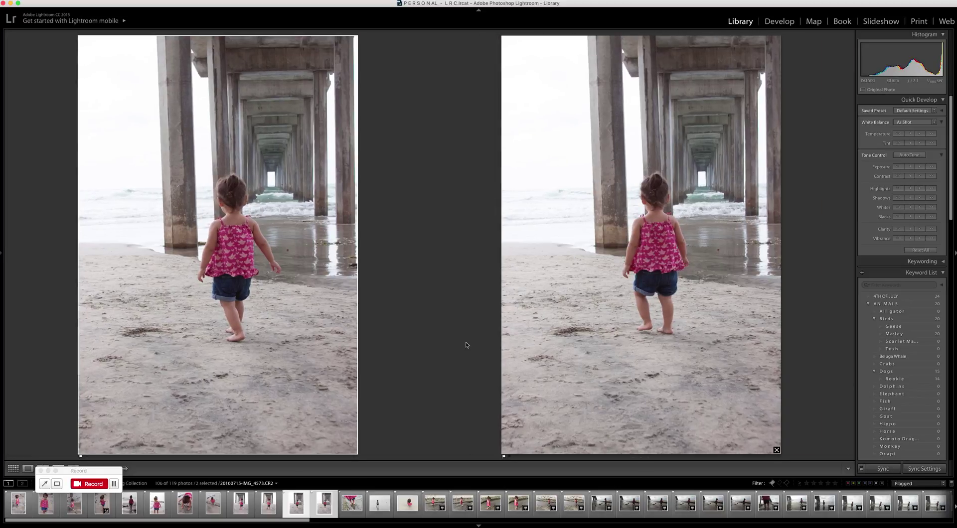
pyautogui.press('x')
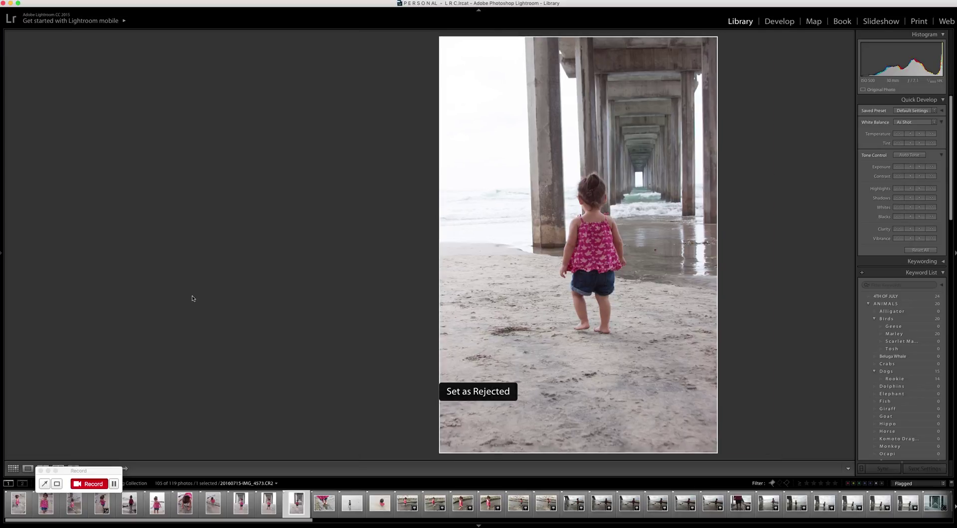
pyautogui.press('g')
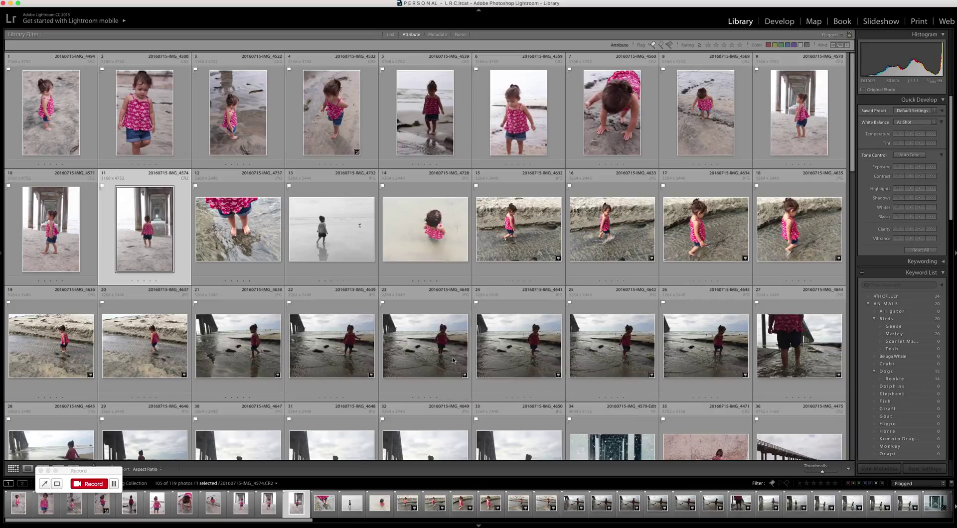
# Step: Raise the exposure of photos IMG_4638 to IMG_4644 together by one large Quick Develop increment
pyautogui.click(248, 254)
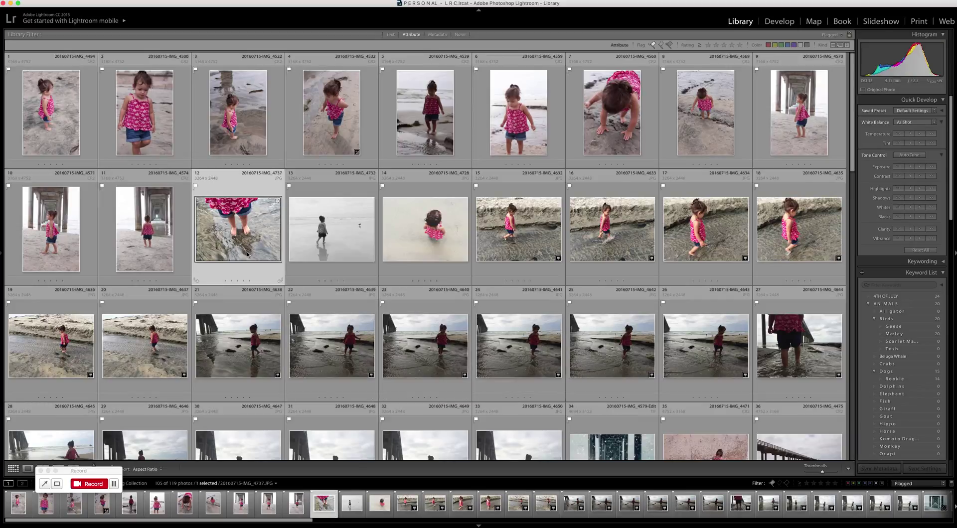
pyautogui.click(244, 339)
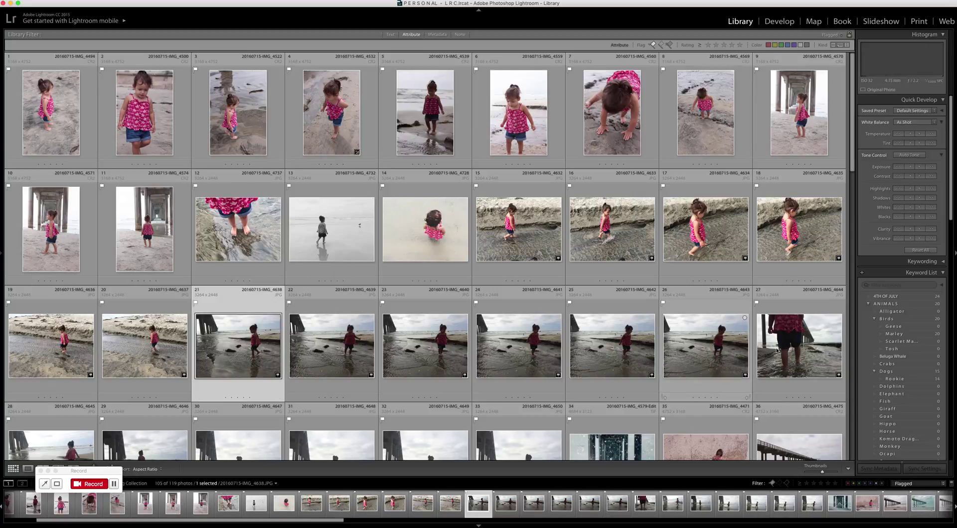
pyautogui.keyDown('shift'); pyautogui.click(797, 344); pyautogui.keyUp('shift')
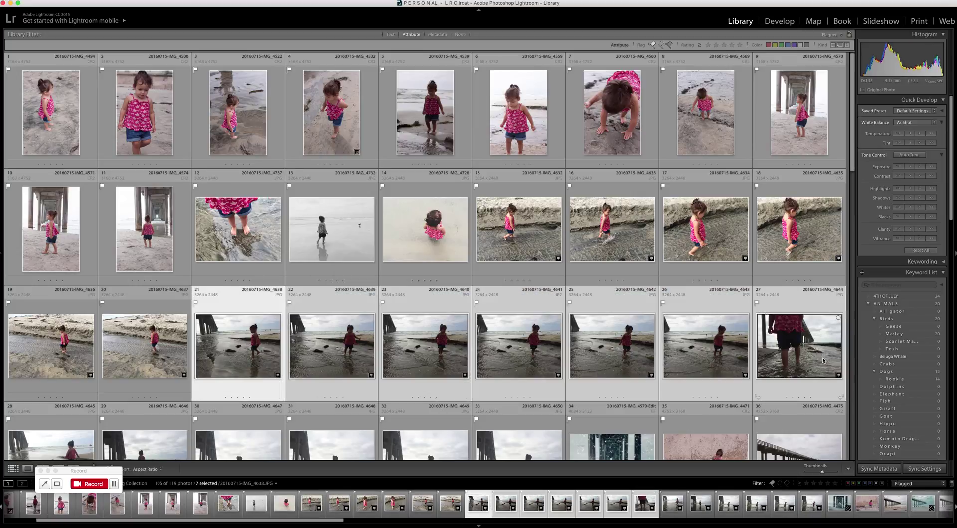
pyautogui.click(932, 168)
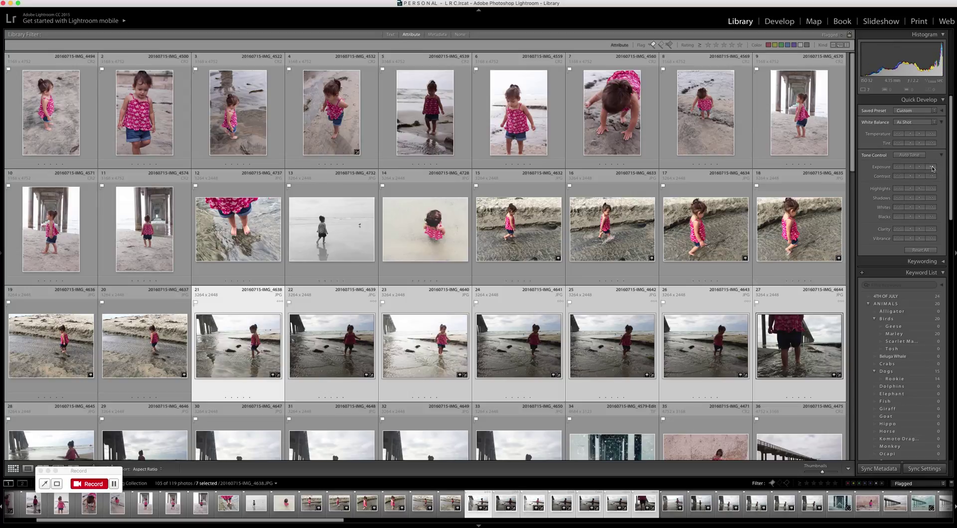
# Step: Survey the photos from IMG_4737 through IMG_4643, and take IMG_4737, IMG_4732 and IMG_4728 out without rejecting them
pyautogui.click(238, 229)
pyautogui.keyDown('shift'); pyautogui.click(239, 344); pyautogui.keyUp('shift')
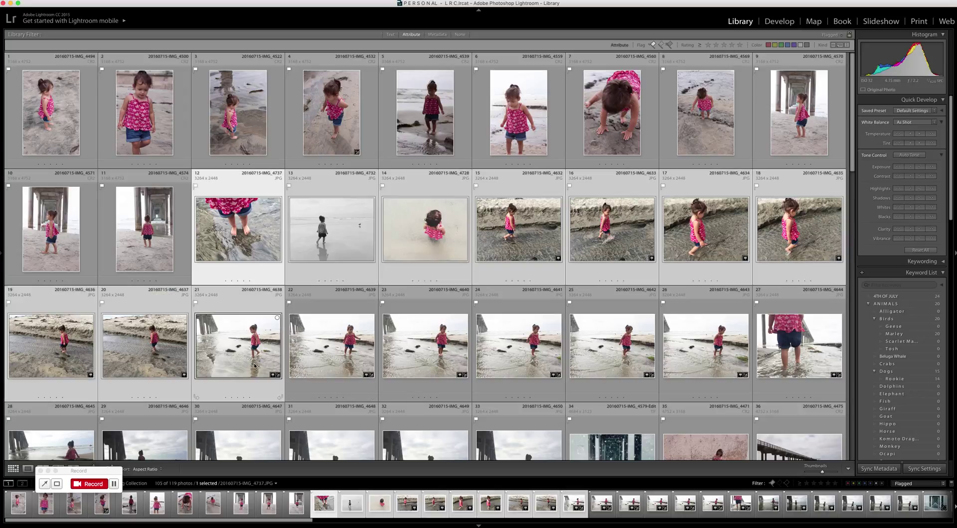
pyautogui.keyDown('shift'); pyautogui.click(708, 353); pyautogui.keyUp('shift')
pyautogui.press('n')
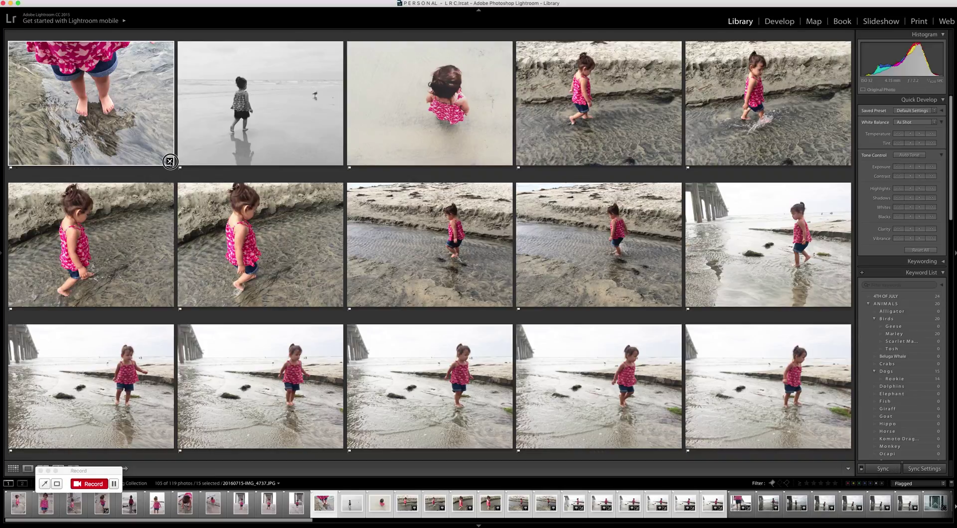
pyautogui.click(170, 161)
pyautogui.click(170, 161)
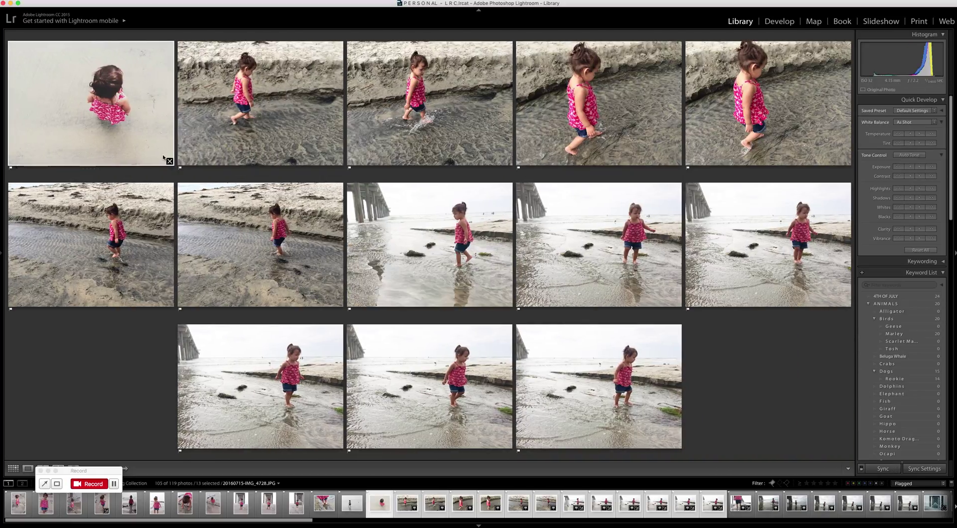
pyautogui.click(170, 161)
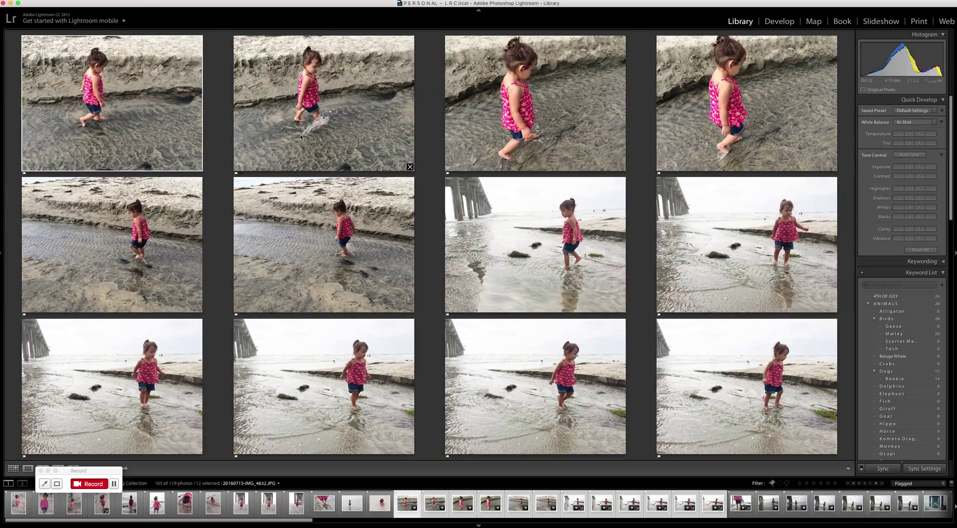
# Step: Reject IMG_4632, and take IMG_4633, IMG_4634 and IMG_4635 out of the survey without rejecting them
pyautogui.press('x')
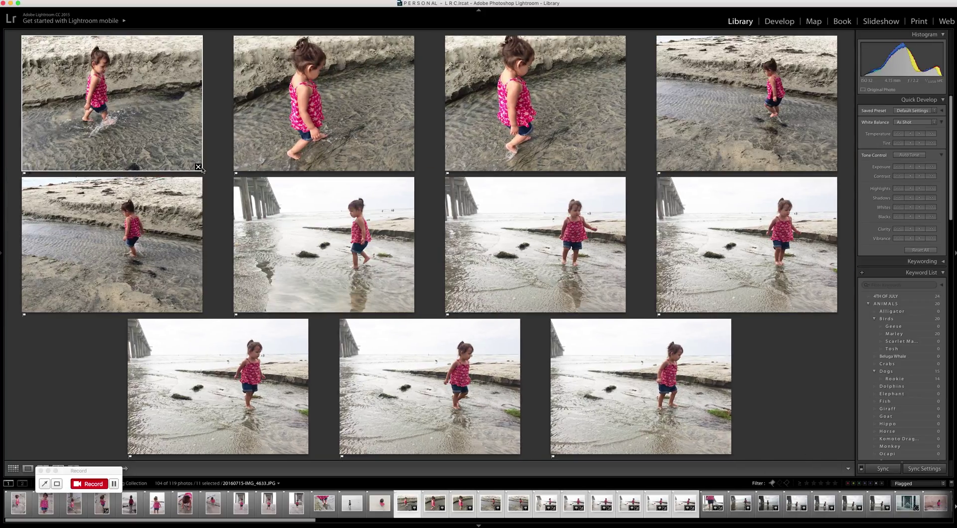
pyautogui.click(198, 167)
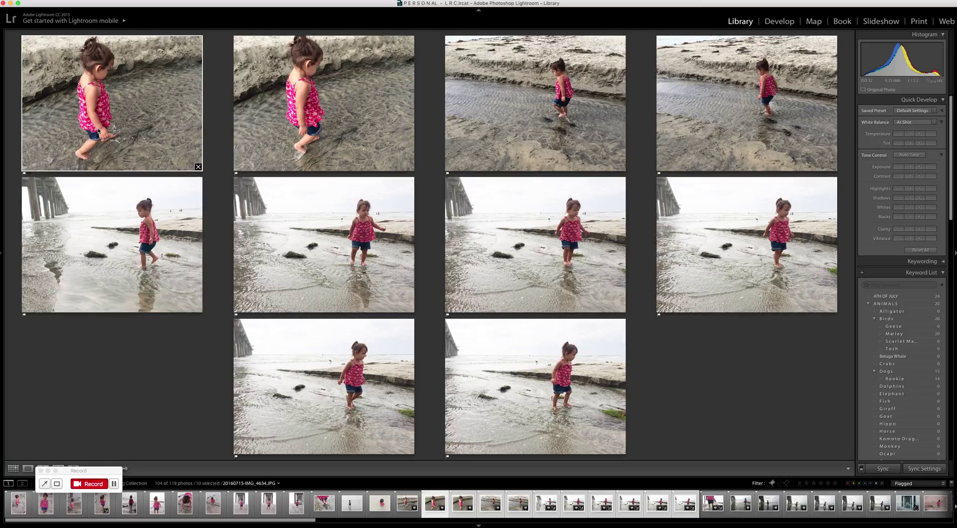
pyautogui.click(198, 167)
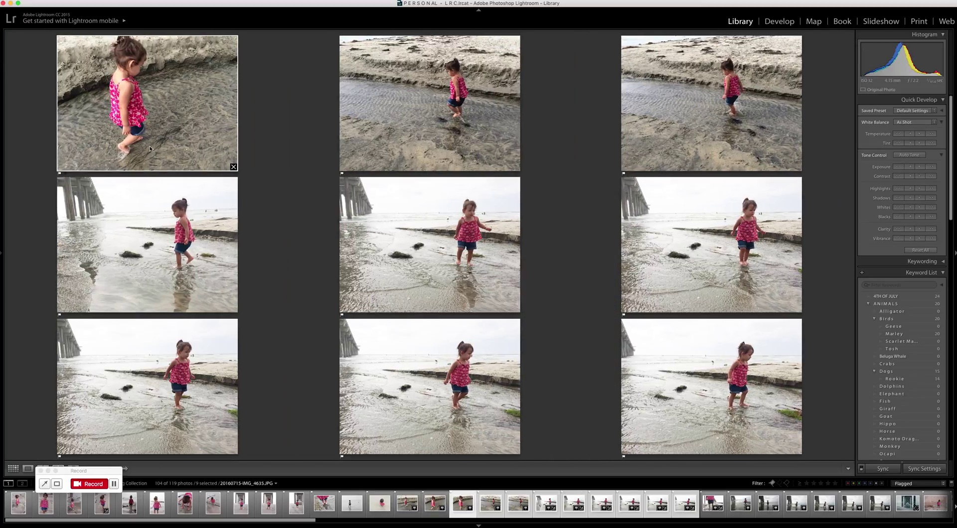
pyautogui.click(234, 167)
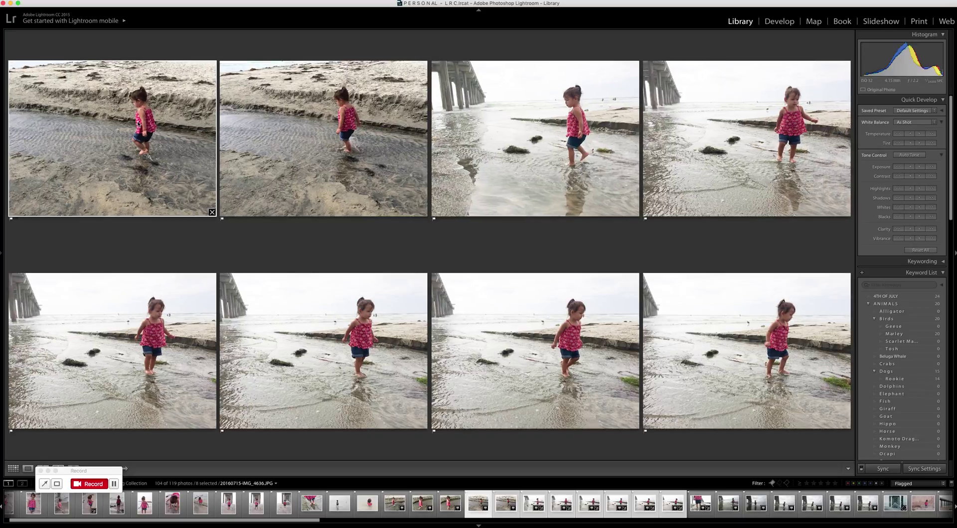
# Step: Inspect IMG_4637 enlarged, and back in the survey take IMG_4636 out unrejected and reject IMG_4637
pyautogui.doubleClick(344, 139)
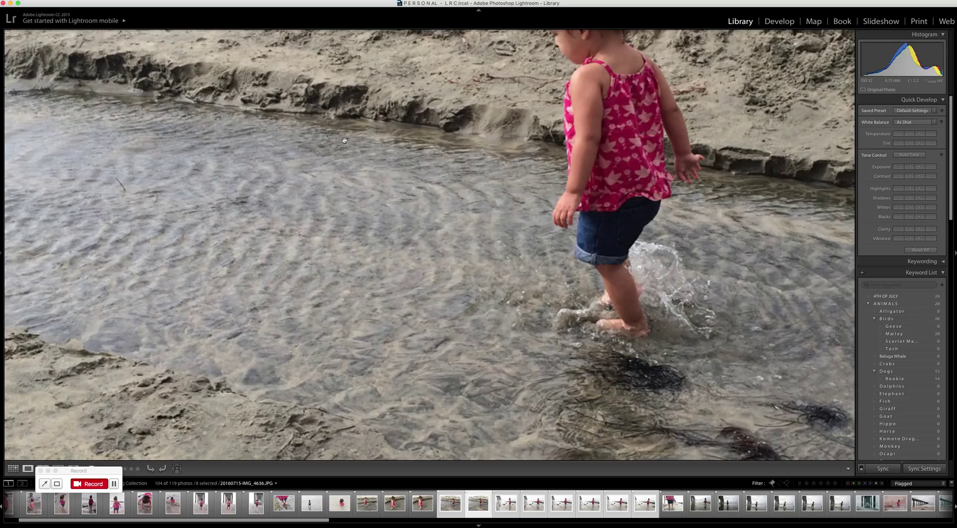
pyautogui.click(283, 202)
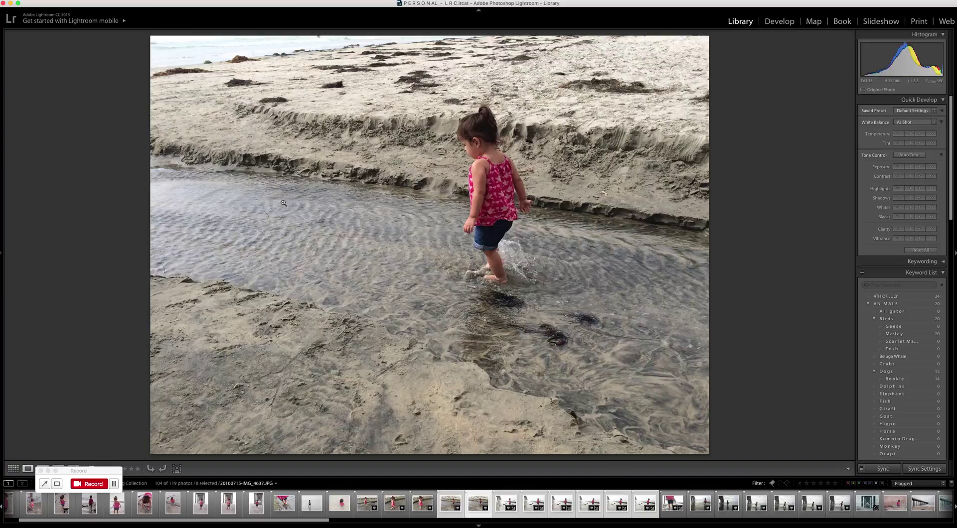
pyautogui.press('g')
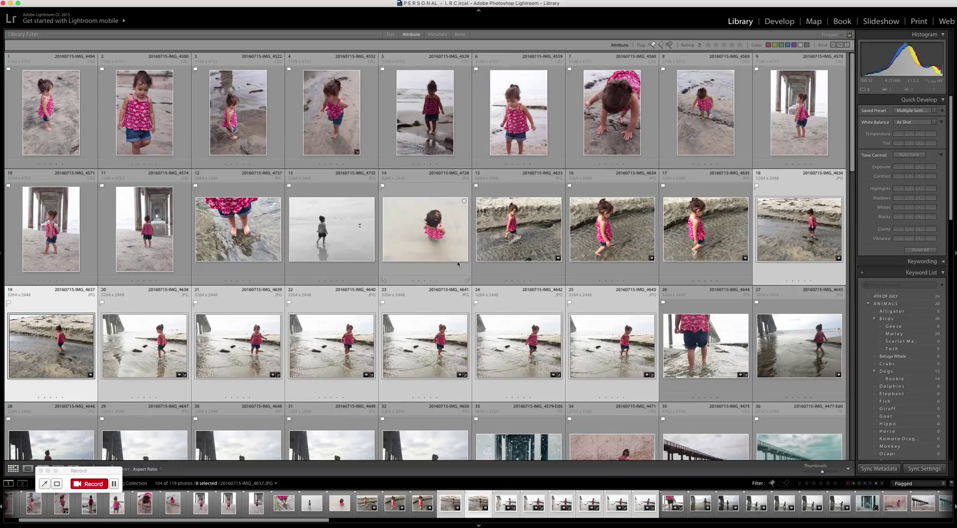
pyautogui.press('n')
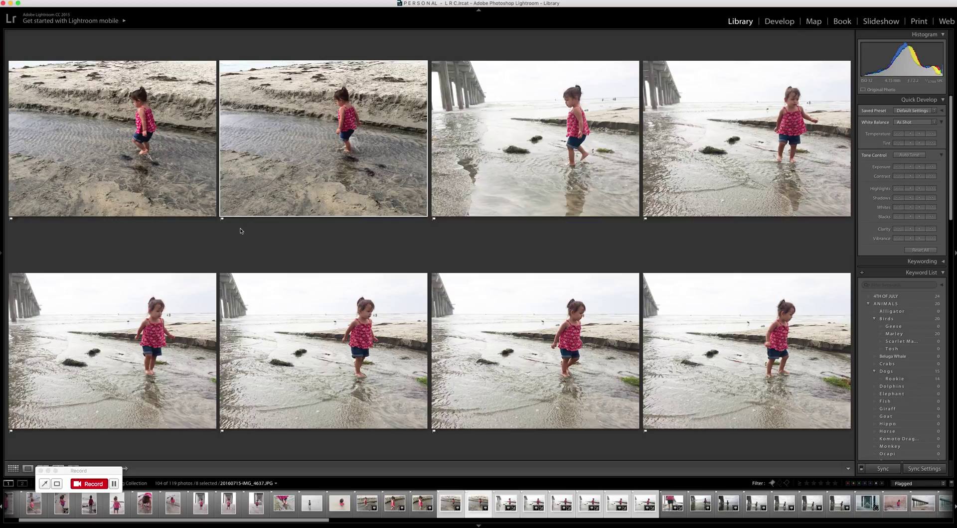
pyautogui.click(212, 212)
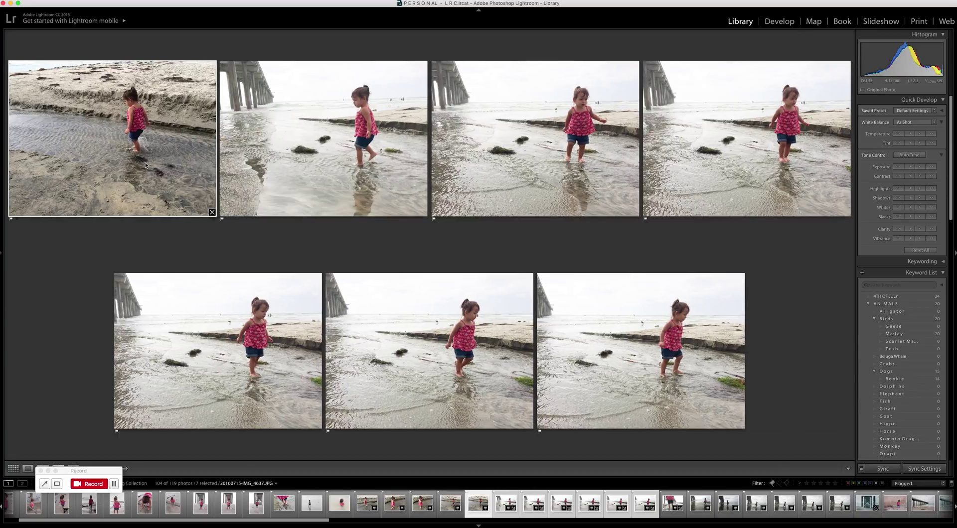
pyautogui.press('x')
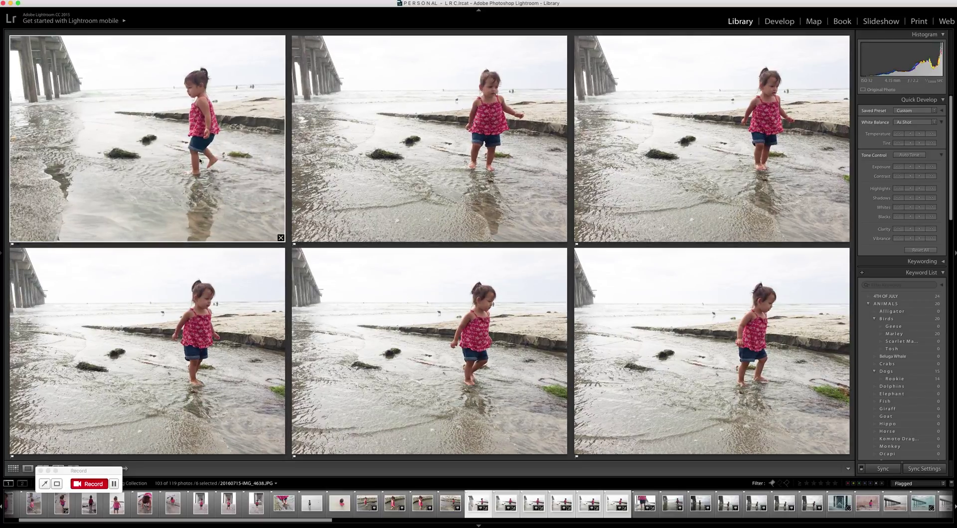
# Step: Reject IMG_4639, IMG_4640 and IMG_4641, take IMG_4638 out of the survey unrejected, and return to the grid
pyautogui.click(456, 163)
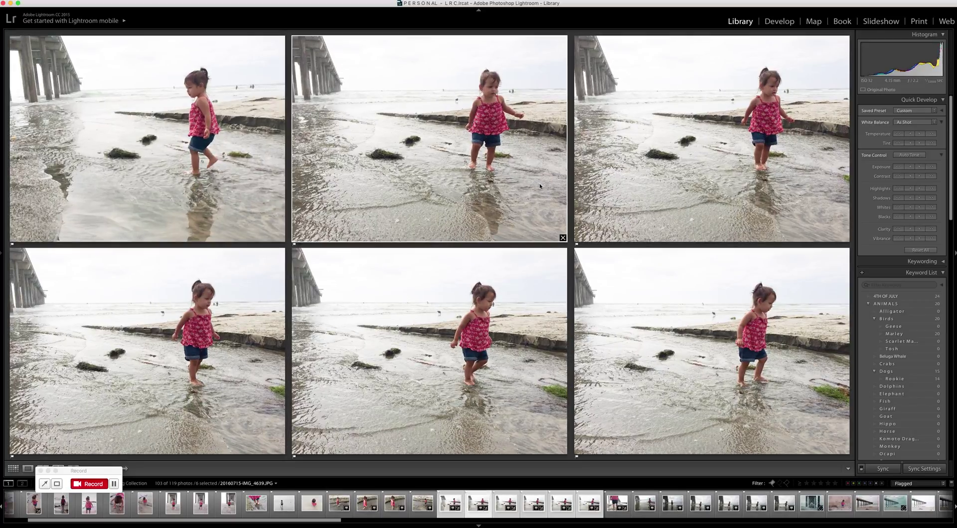
pyautogui.press('x')
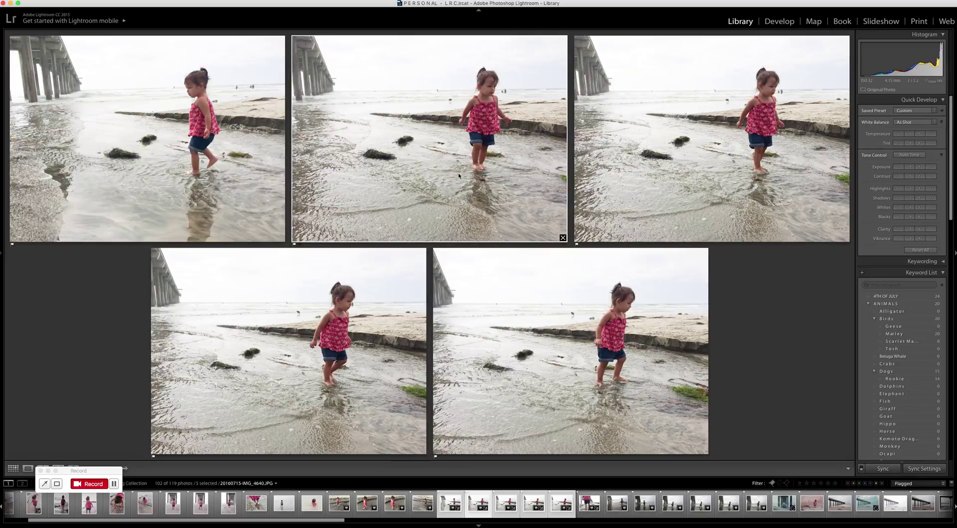
pyautogui.press('x')
pyautogui.press('x')
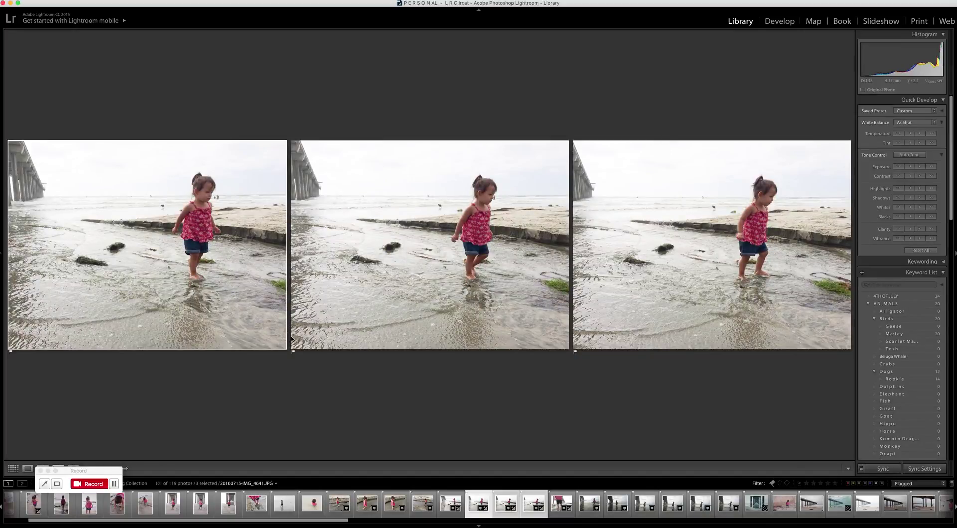
pyautogui.moveTo(192, 245)
pyautogui.press('x')
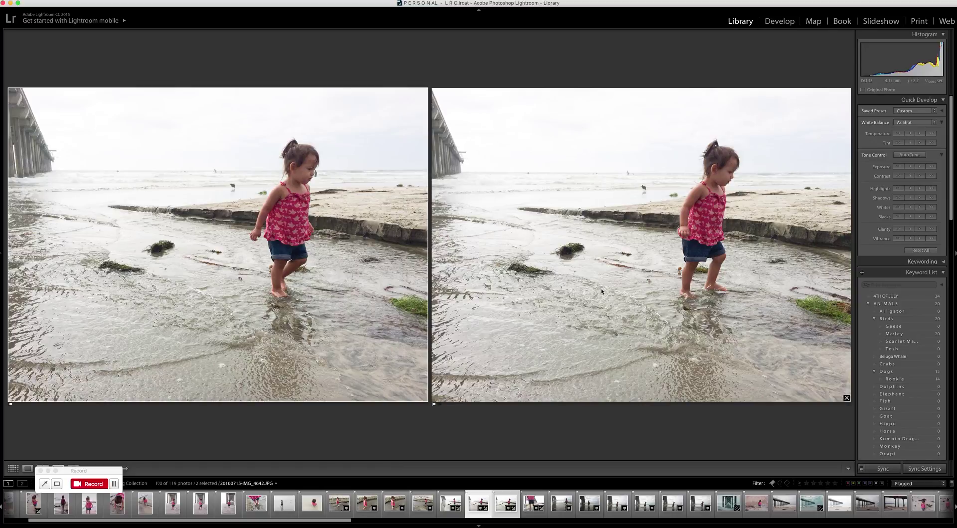
pyautogui.press('g')
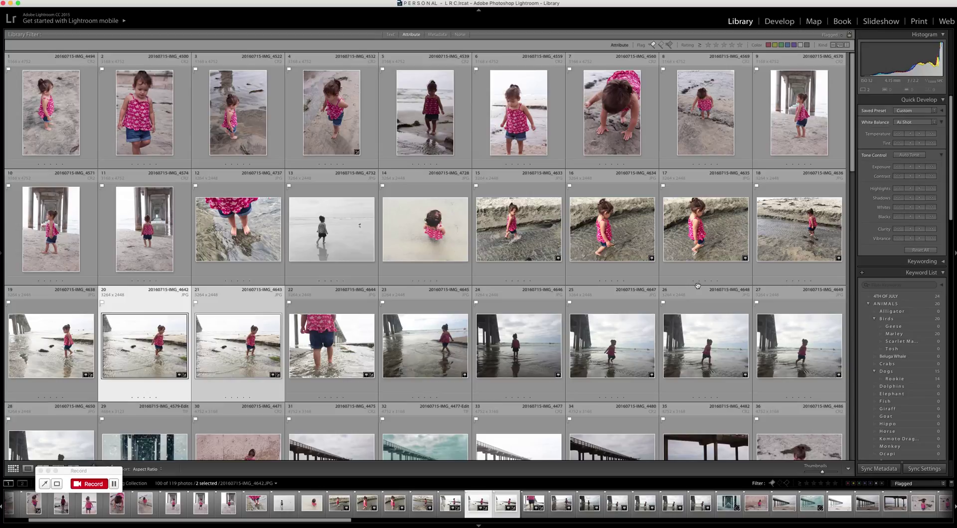
# Step: Raise the exposure of photos IMG_4645 to IMG_4650 together by one large Quick Develop increment
pyautogui.scroll(-2, 319, 319)
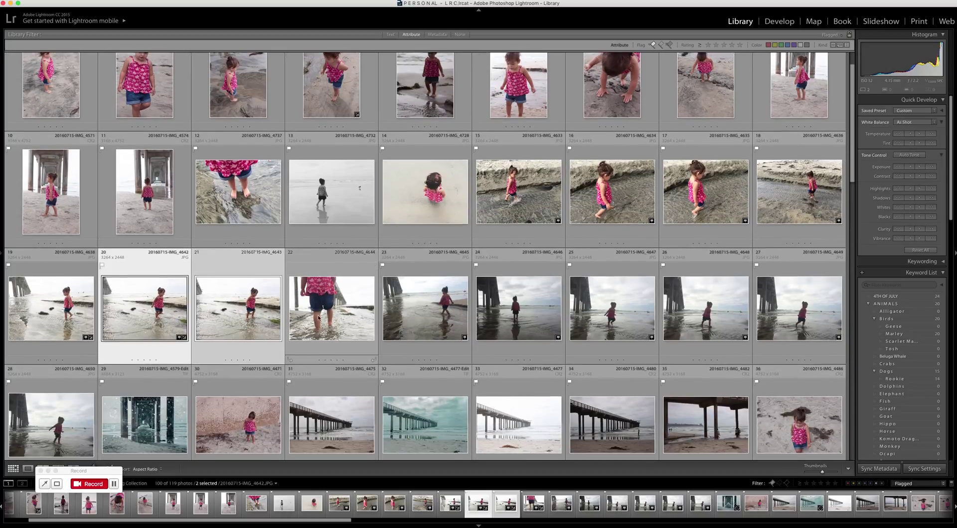
pyautogui.scroll(-5, 318, 317)
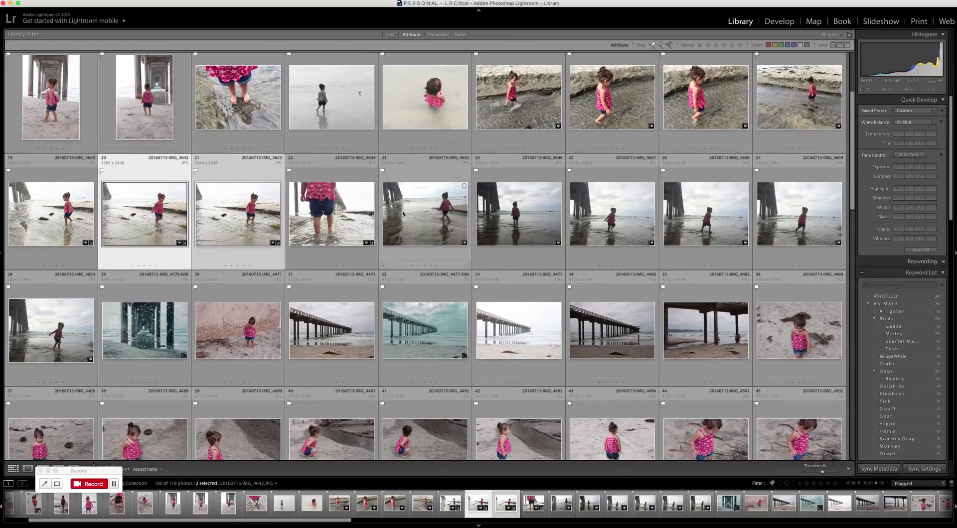
pyautogui.click(403, 213)
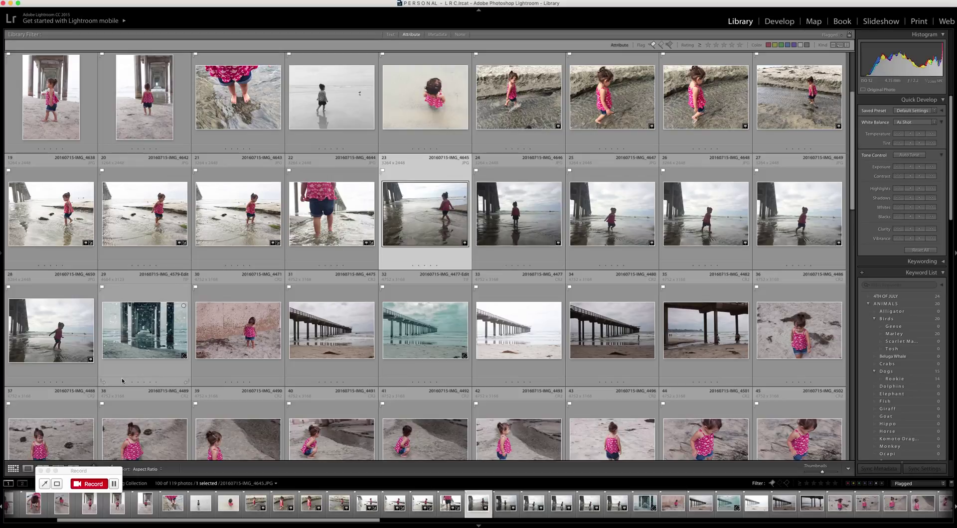
pyautogui.keyDown('shift'); pyautogui.click(50, 330); pyautogui.keyUp('shift')
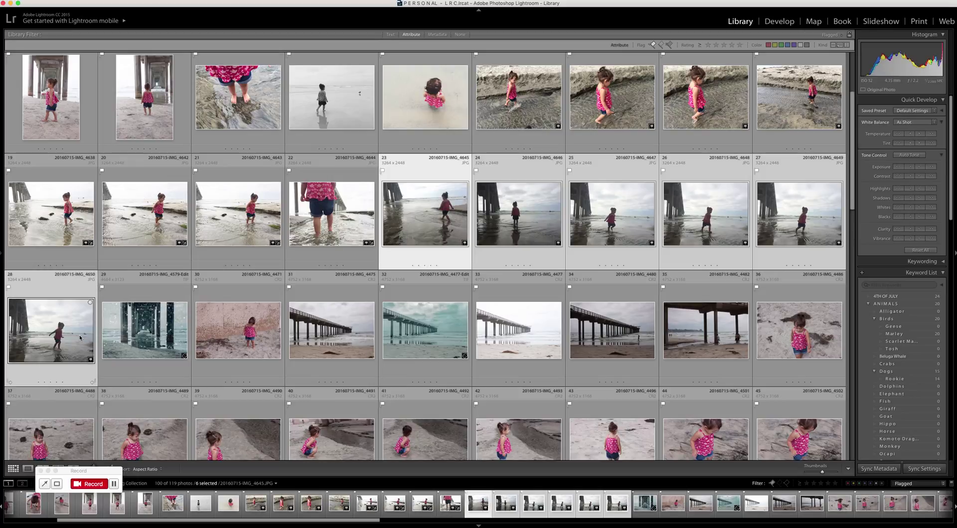
pyautogui.click(932, 168)
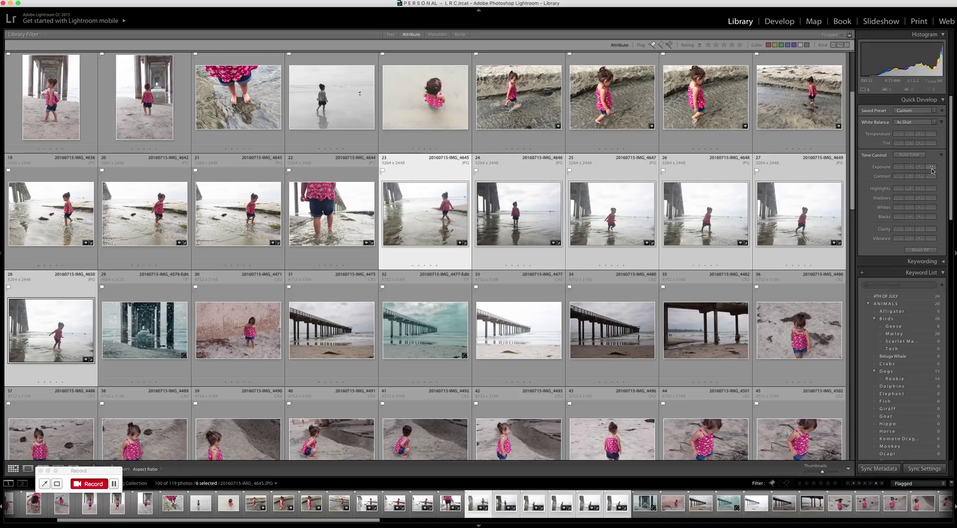
# Step: Survey IMG_4645 to IMG_4650, take IMG_4645, IMG_4647 and IMG_4648 out unrejected, compare the remaining three, and return to the grid
pyautogui.press('n')
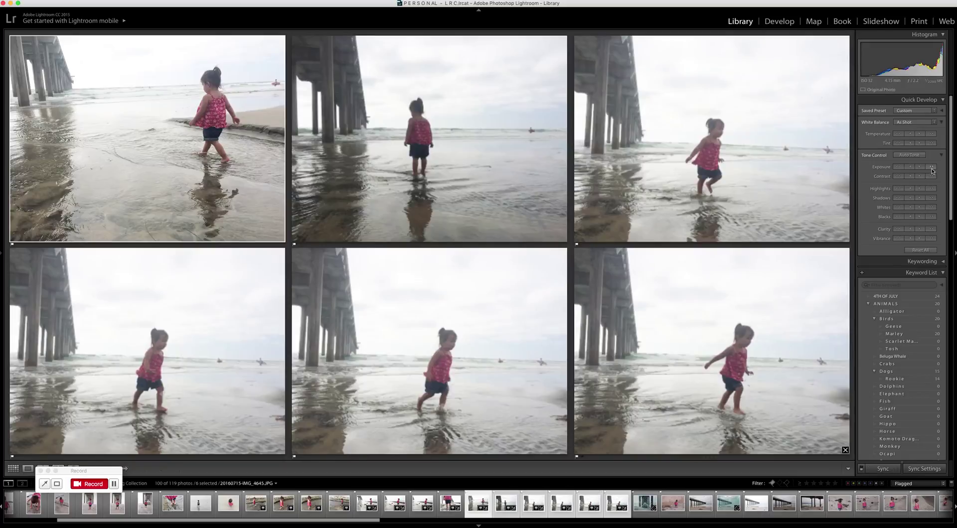
pyautogui.click(280, 238)
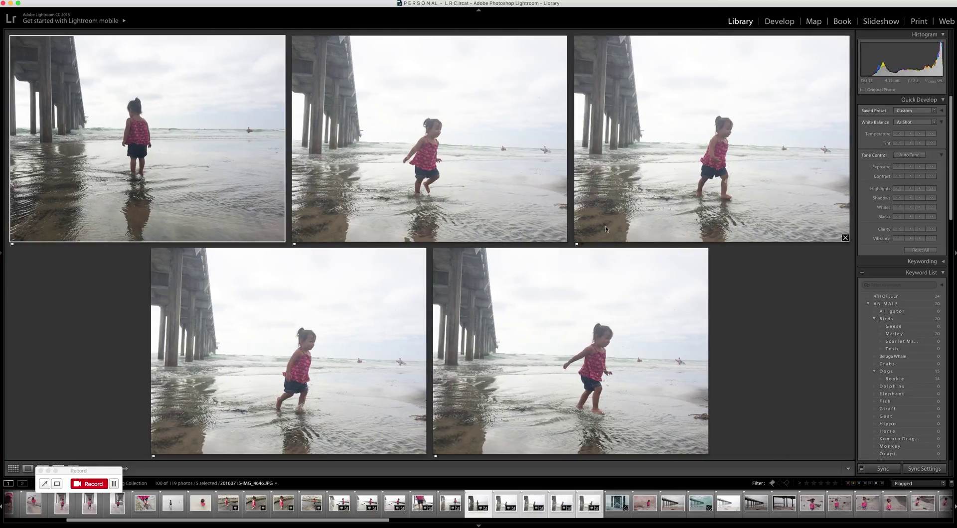
pyautogui.click(563, 238)
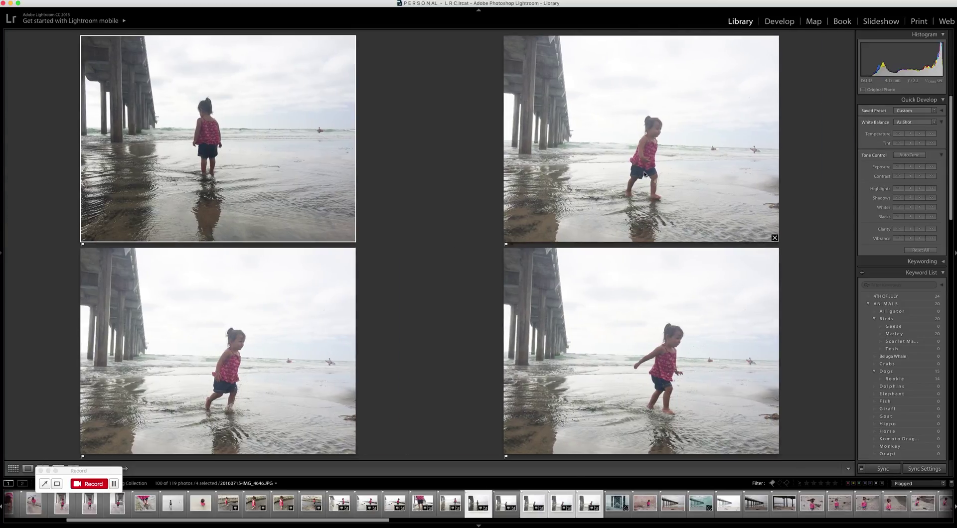
pyautogui.click(774, 238)
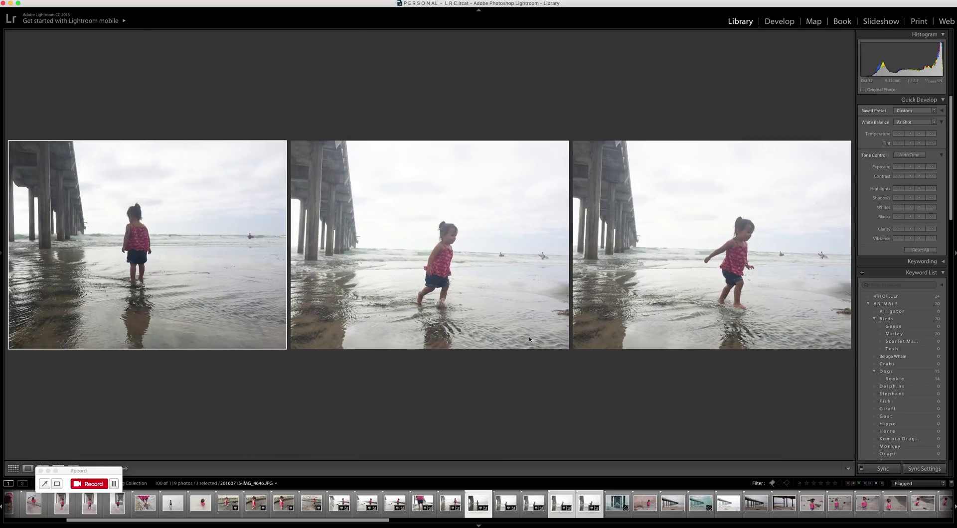
pyautogui.press('Right')
pyautogui.press('Right')
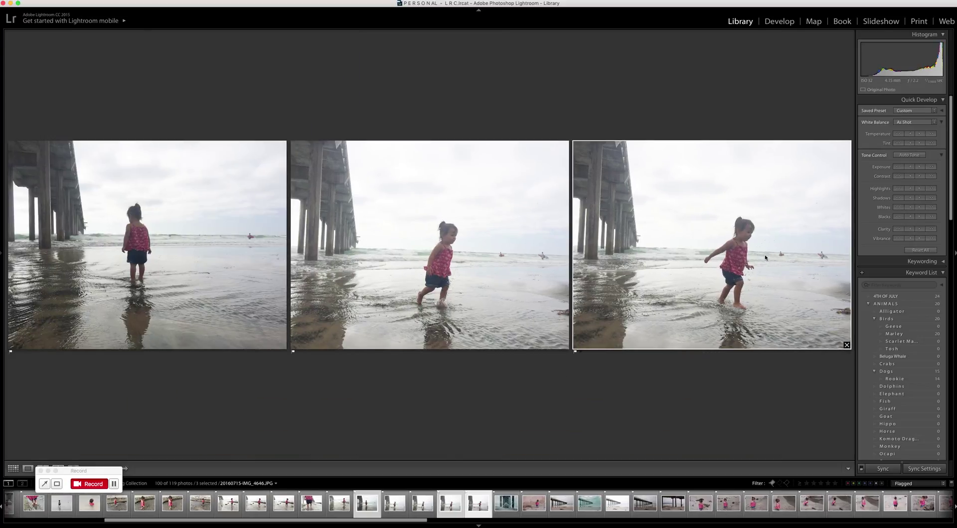
pyautogui.click(152, 280)
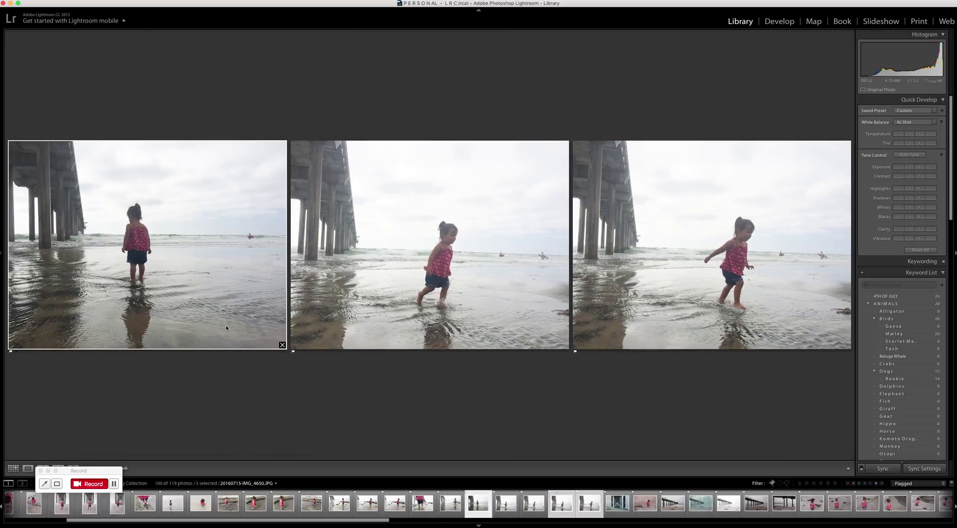
pyautogui.press('g')
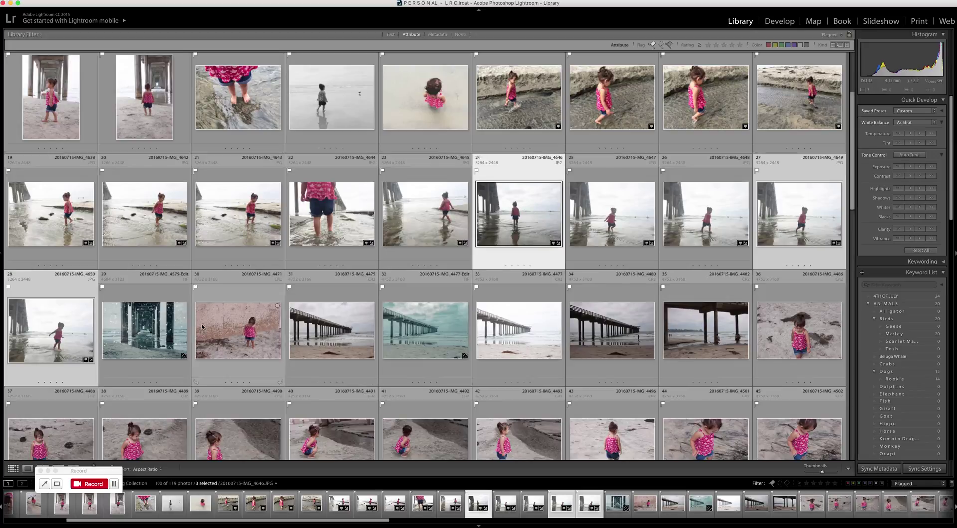
# Step: Gather pier photos IMG_4579-Edit, IMG_4475, IMG_4477-Edit, IMG_4477, IMG_4480 and IMG_4482 side by side and group them into one stack
pyautogui.click(179, 329)
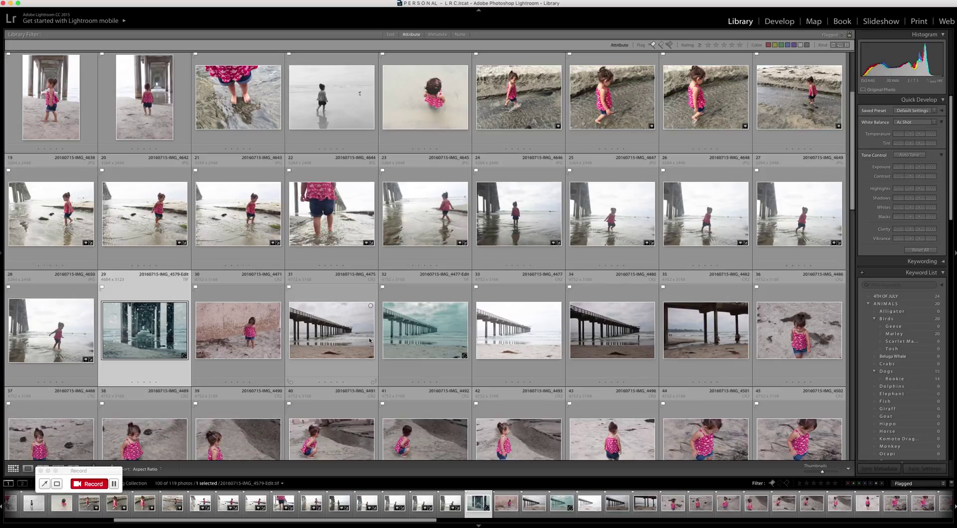
pyautogui.keyDown('super'); pyautogui.click(333, 342); pyautogui.keyUp('super')
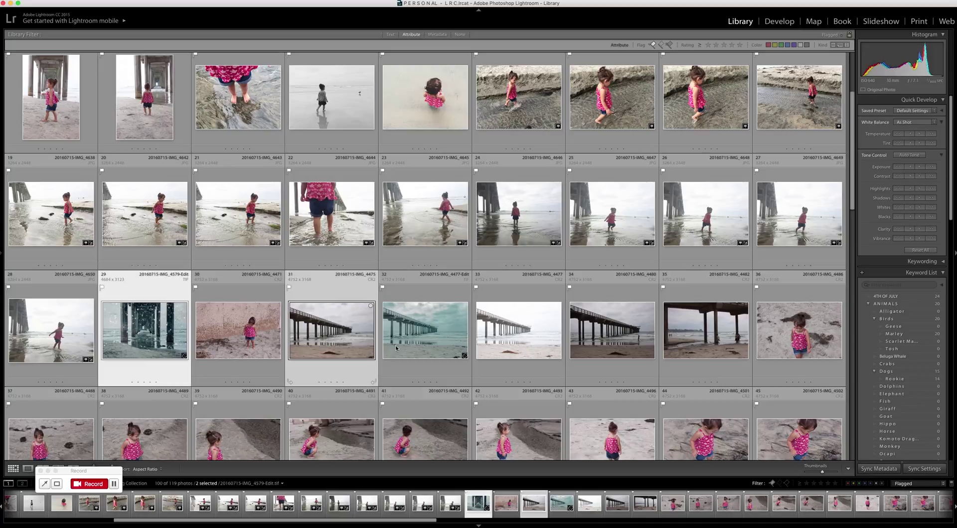
pyautogui.keyDown('super'); pyautogui.click(424, 346); pyautogui.keyUp('super')
pyautogui.hotkey('shift', 'Right')
pyautogui.hotkey('shift', 'Right')
pyautogui.hotkey('shift', 'Right')
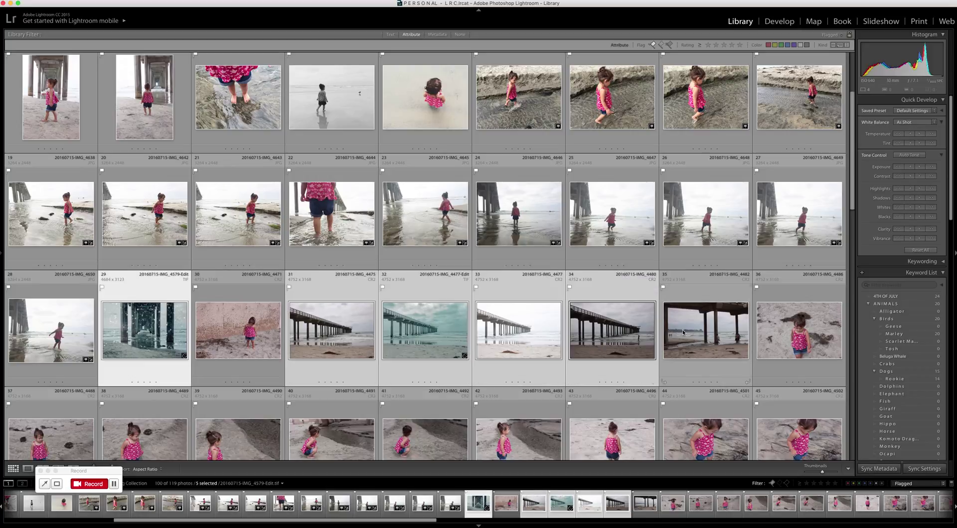
pyautogui.moveTo(399, 328); pyautogui.dragTo(218, 336)
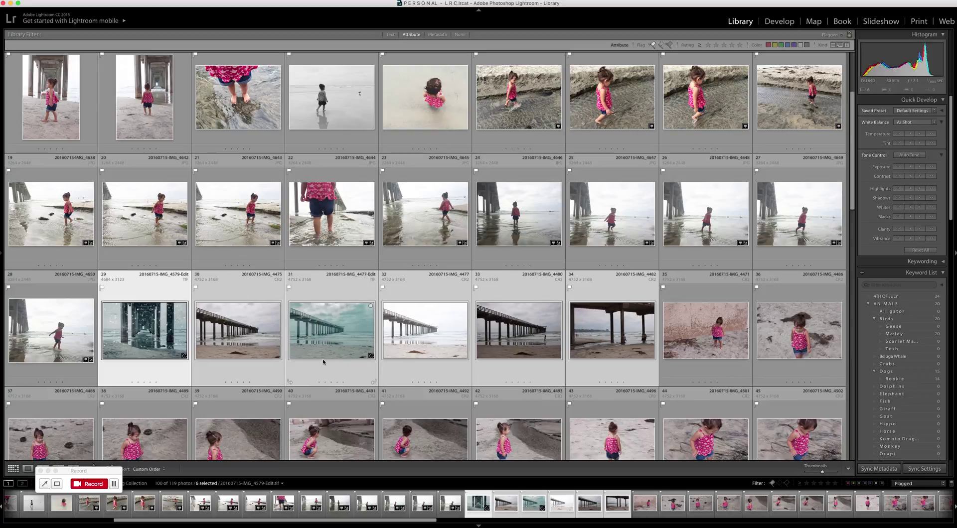
pyautogui.press('super+g')
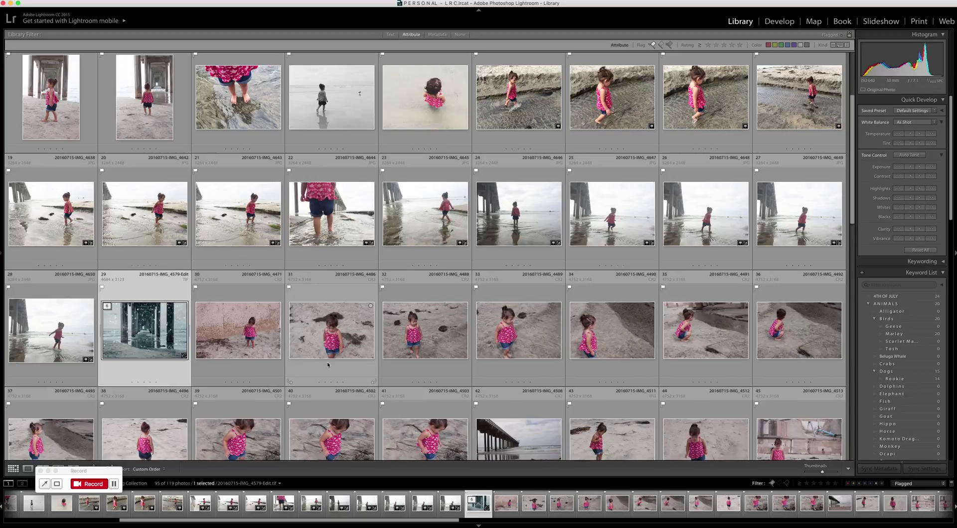
# Step: Add the pier photo IMG_4508 to the stack headed by IMG_4579-Edit
pyautogui.scroll(-1, 449, 389)
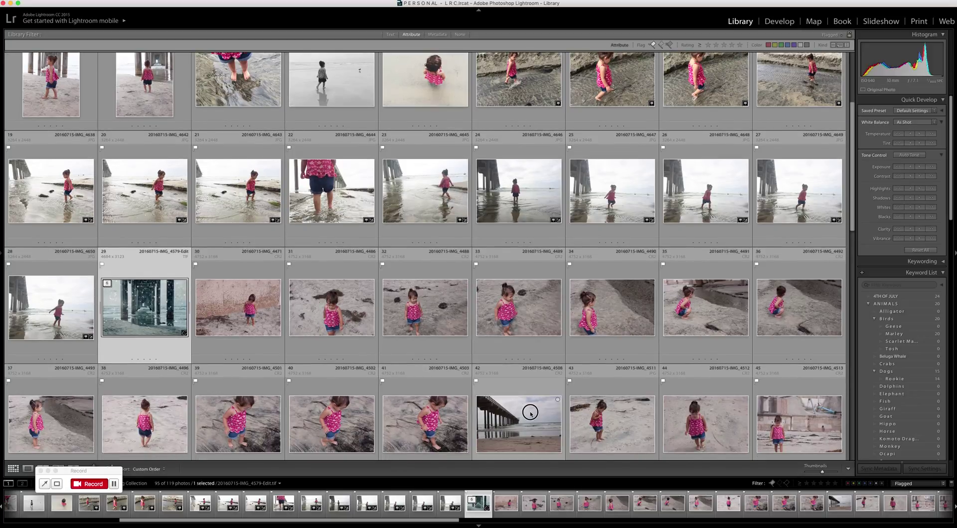
pyautogui.click(531, 406)
pyautogui.moveTo(531, 410); pyautogui.dragTo(150, 279)
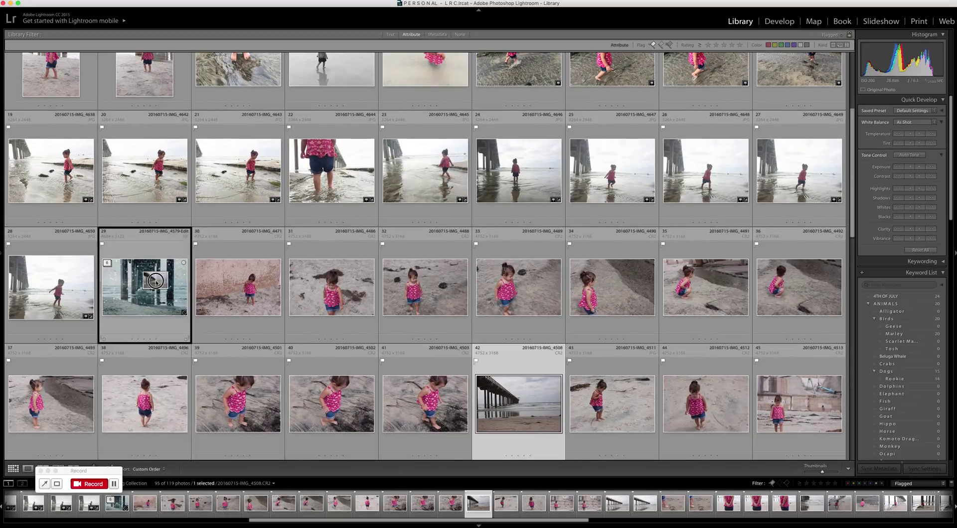
# Step: Survey the beach photos from IMG_4471 to IMG_4503 and take IMG_4471 out unrejected
pyautogui.click(257, 297)
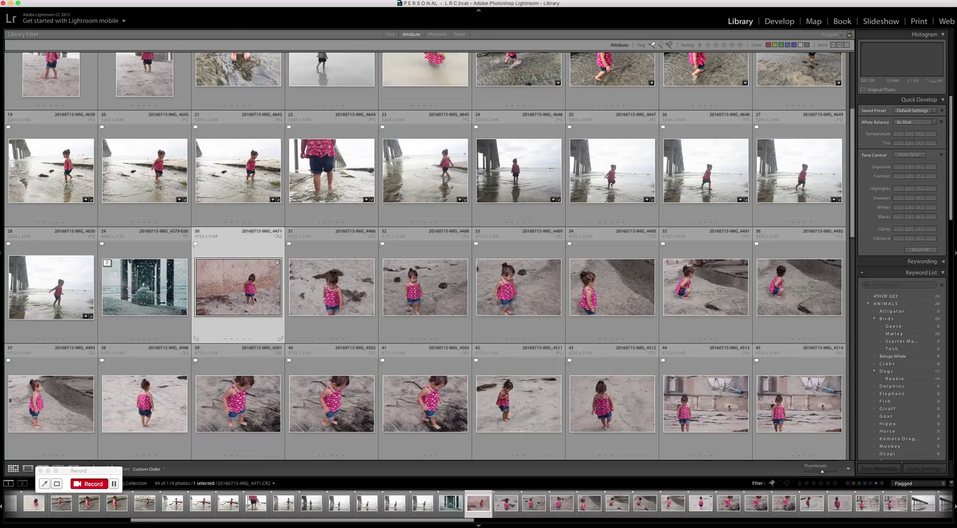
pyautogui.keyDown('shift'); pyautogui.click(429, 409); pyautogui.keyUp('shift')
pyautogui.press('n')
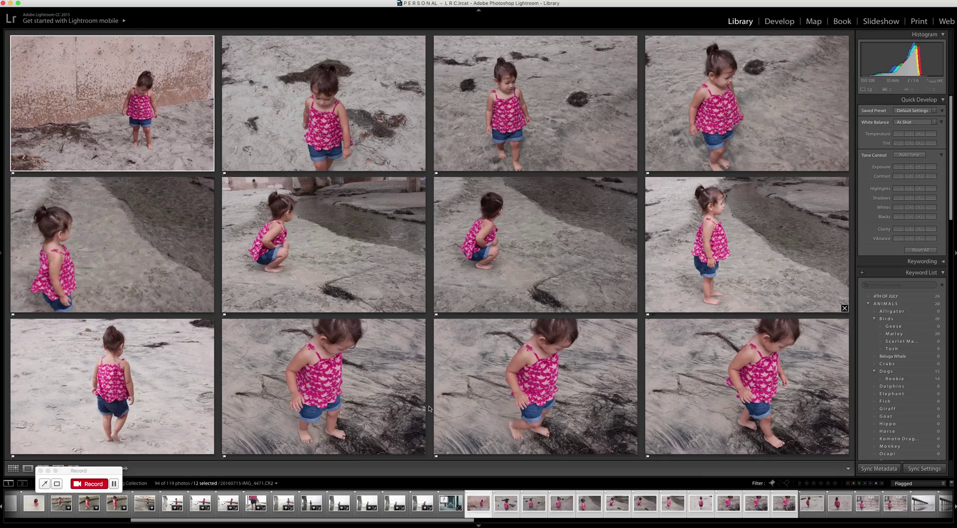
pyautogui.click(209, 166)
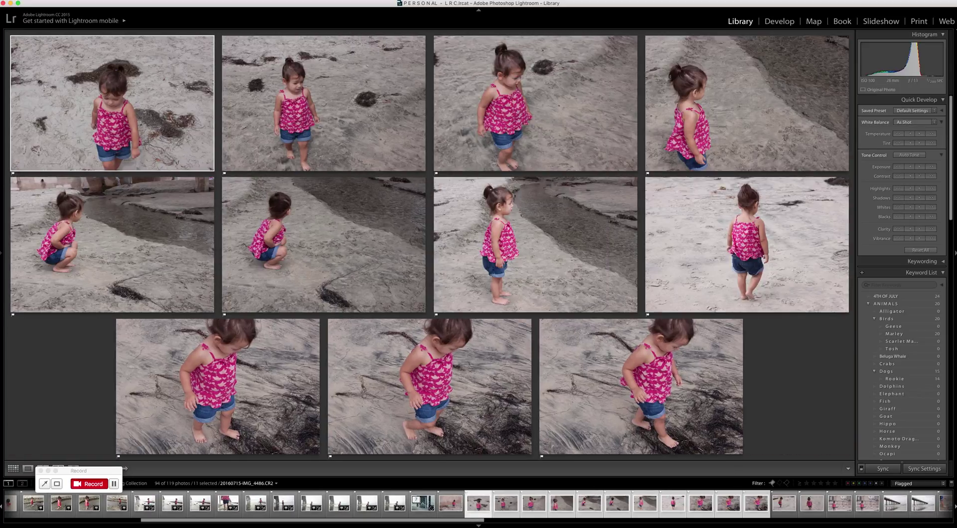
# Step: Reject IMG_4486, IMG_4489 and IMG_4488 in the survey
pyautogui.press('x')
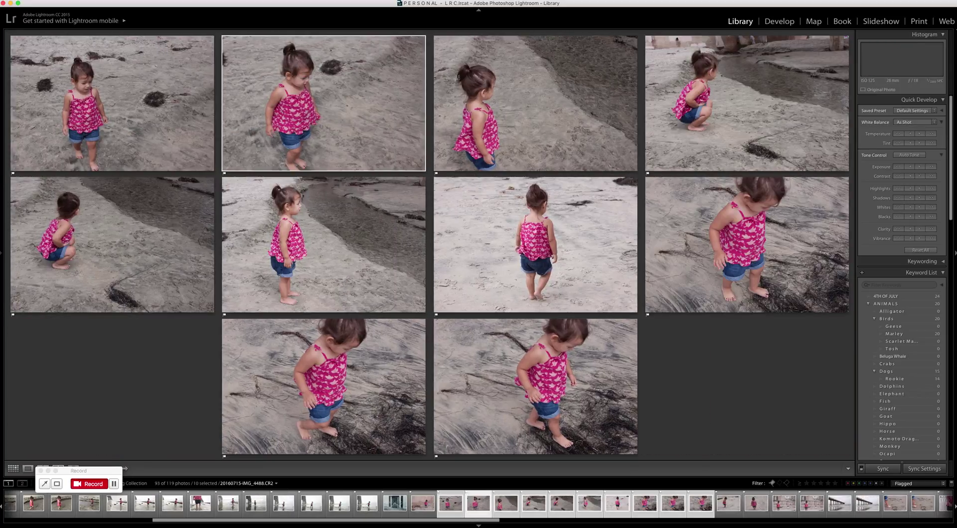
pyautogui.press('x')
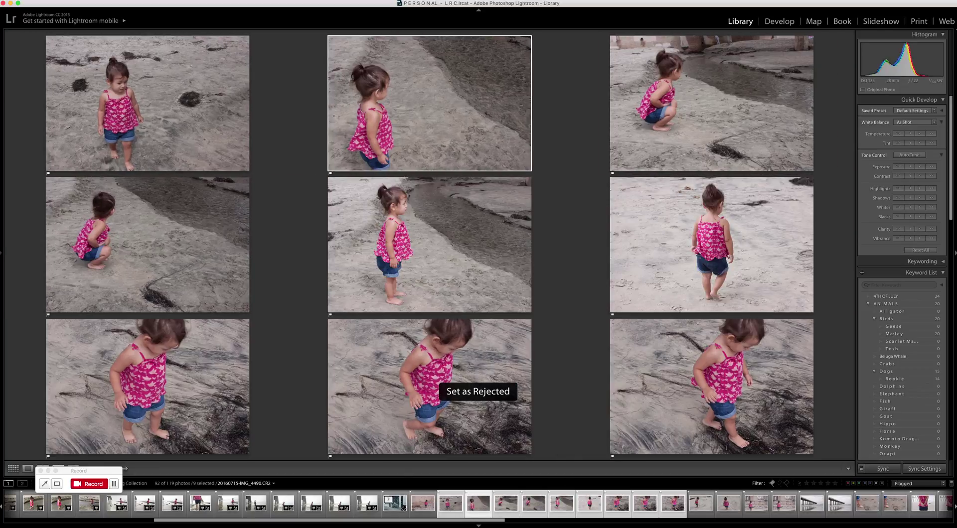
pyautogui.press('Left')
pyautogui.press('x')
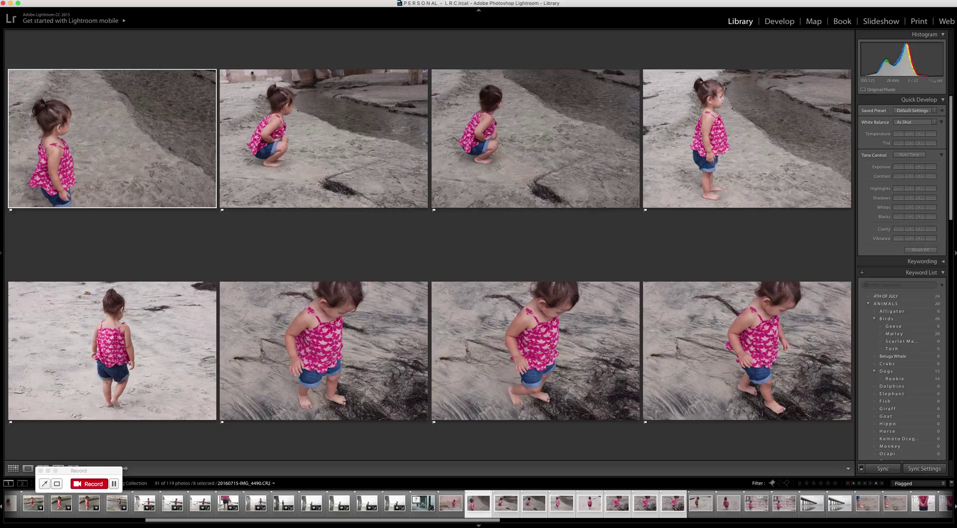
# Step: Take IMG_4490 and IMG_4492 out of the survey unrejected, reject IMG_4491 and IMG_4501, and return to the grid
pyautogui.click(215, 208)
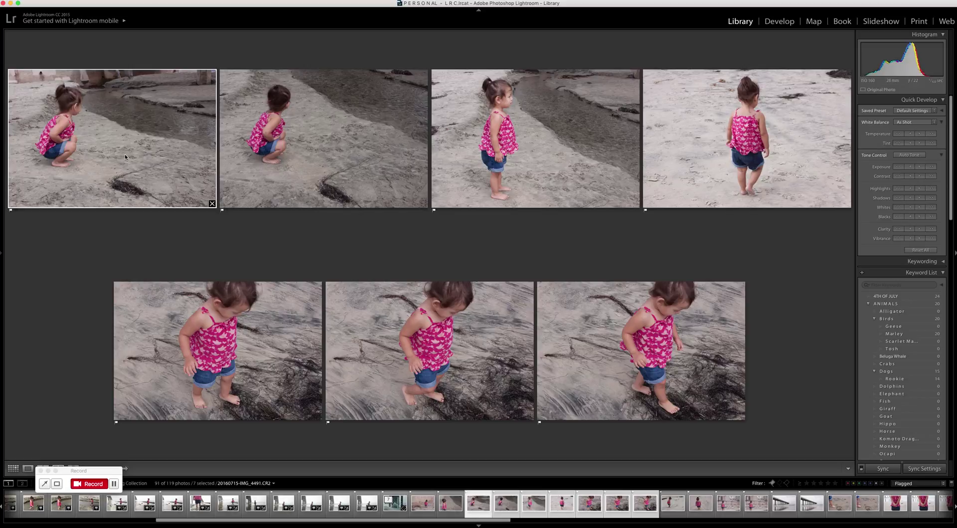
pyautogui.press('x')
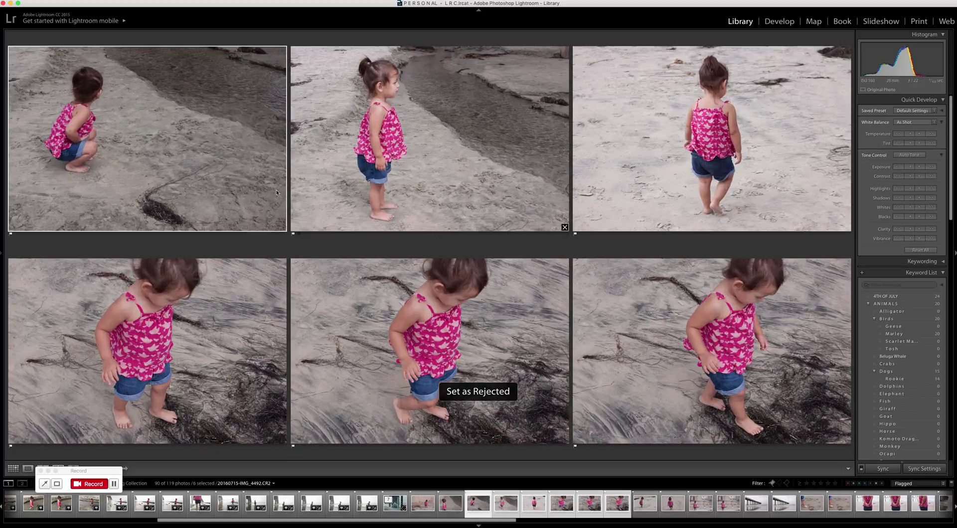
pyautogui.click(283, 227)
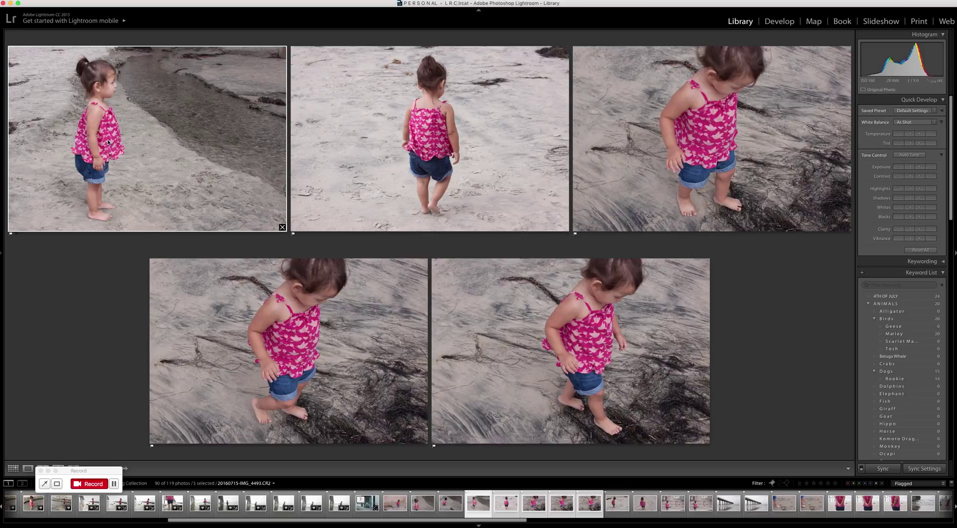
pyautogui.click(334, 392)
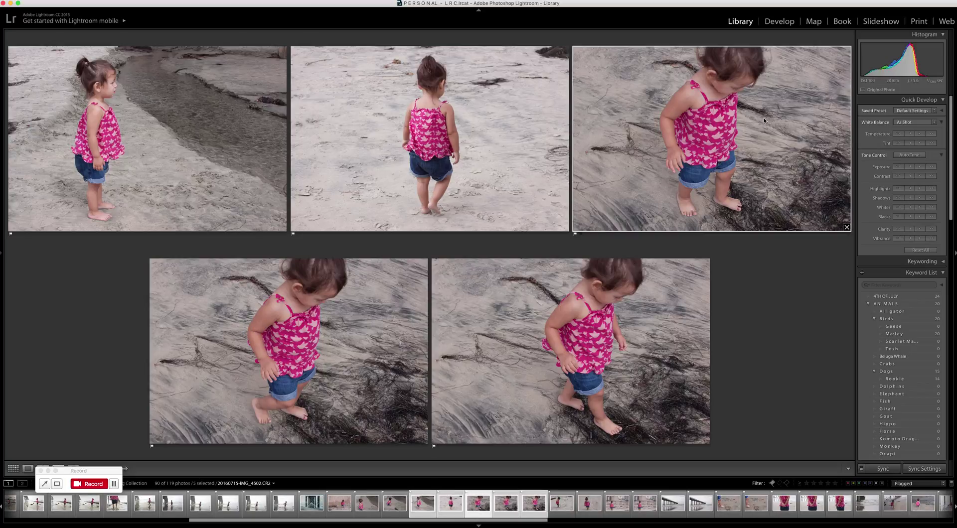
pyautogui.press('x')
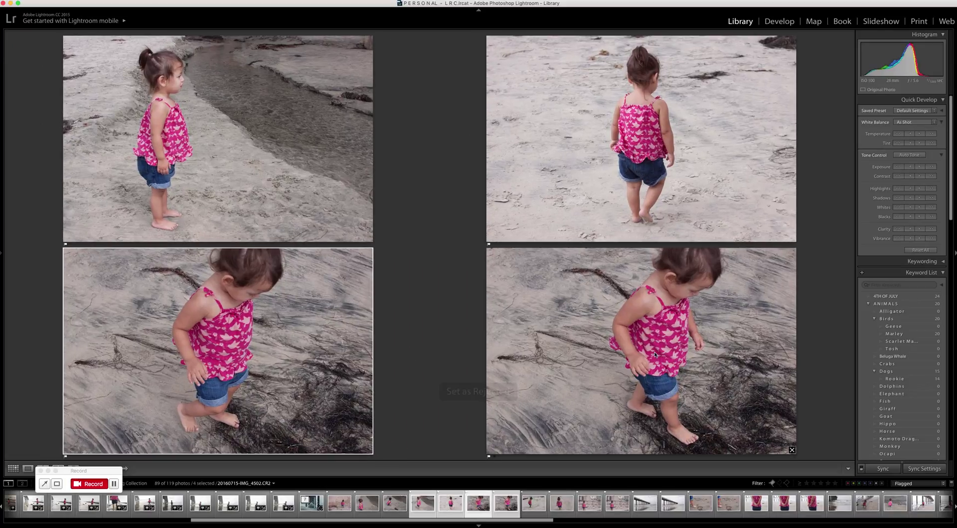
pyautogui.press('g')
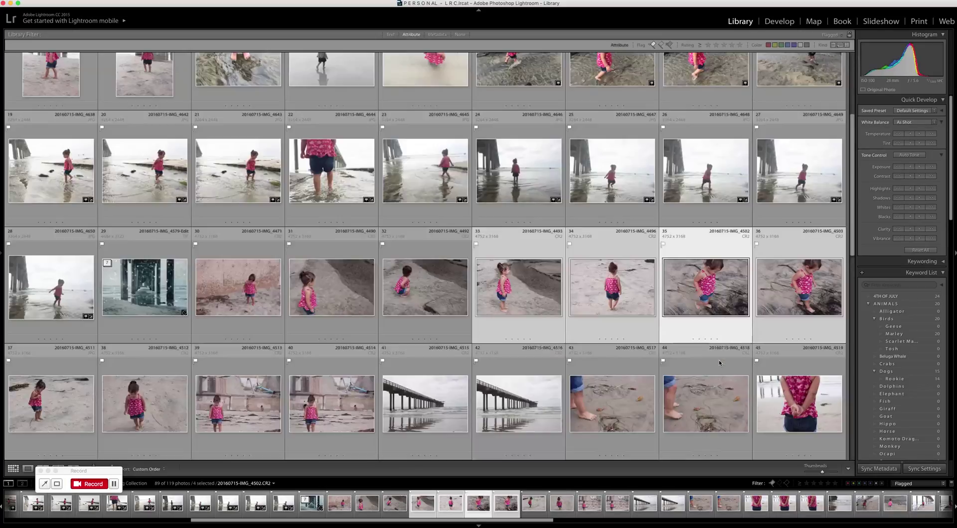
# Step: Survey photos IMG_4511 to IMG_4514, IMG_4517 to IMG_4521, IMG_4533 and IMG_4534 together, leaving out the pier and water shots
pyautogui.scroll(-5, 155, 432)
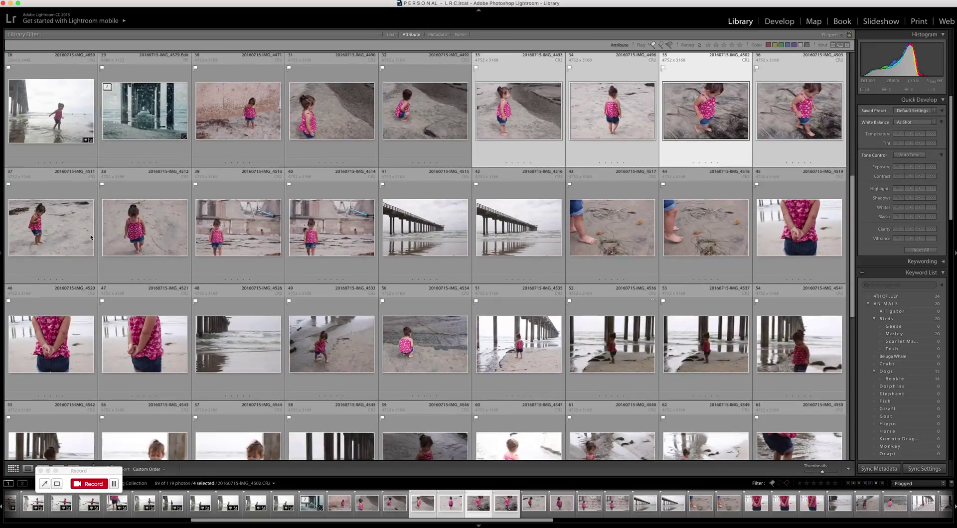
pyautogui.click(50, 227)
pyautogui.keyDown('shift'); pyautogui.click(326, 239); pyautogui.keyUp('shift')
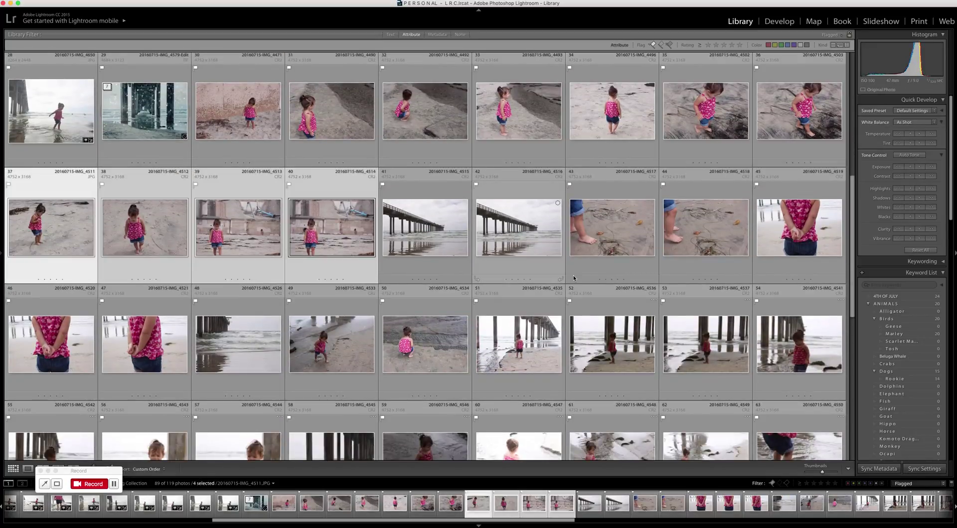
pyautogui.keyDown('super'); pyautogui.click(581, 253); pyautogui.keyUp('super')
pyautogui.keyDown('super'); pyautogui.click(718, 246); pyautogui.keyUp('super')
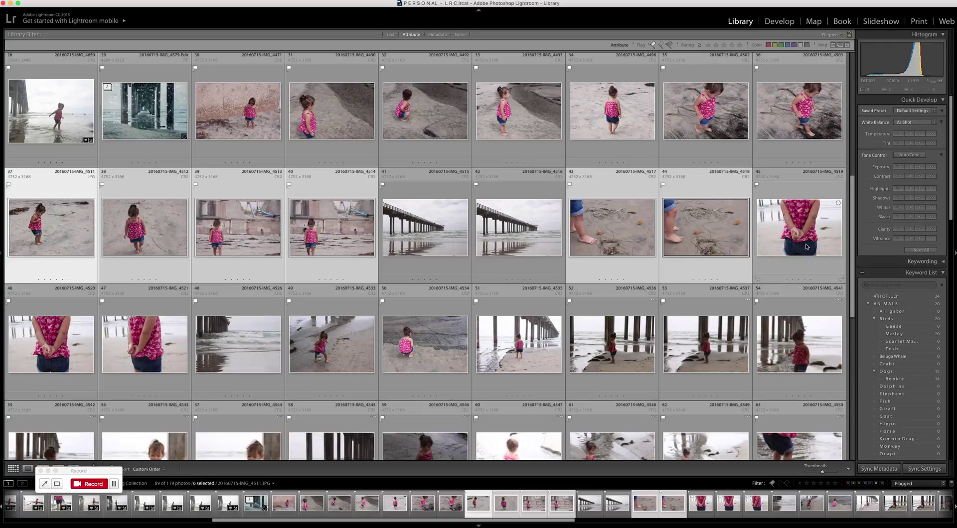
pyautogui.keyDown('super'); pyautogui.click(798, 234); pyautogui.keyUp('super')
pyautogui.keyDown('super'); pyautogui.click(55, 348); pyautogui.keyUp('super')
pyautogui.keyDown('super'); pyautogui.click(120, 349); pyautogui.keyUp('super')
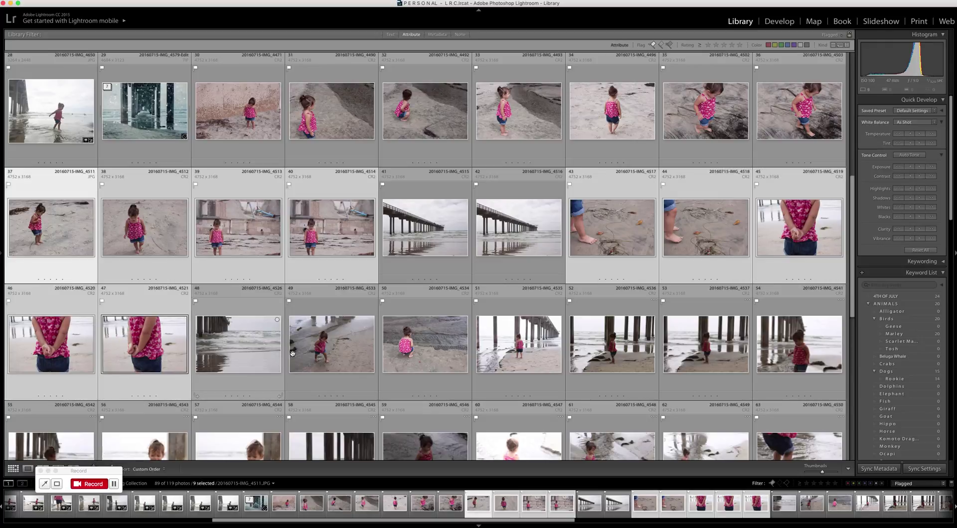
pyautogui.keyDown('super'); pyautogui.click(309, 352); pyautogui.keyUp('super')
pyautogui.scroll(-1, 379, 352)
pyautogui.keyDown('super'); pyautogui.click(411, 354); pyautogui.keyUp('super')
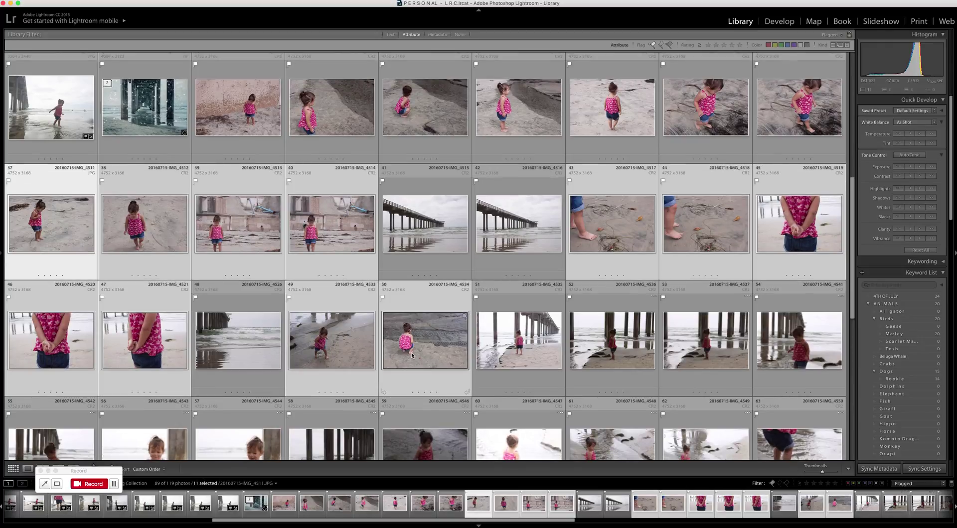
pyautogui.press('n')
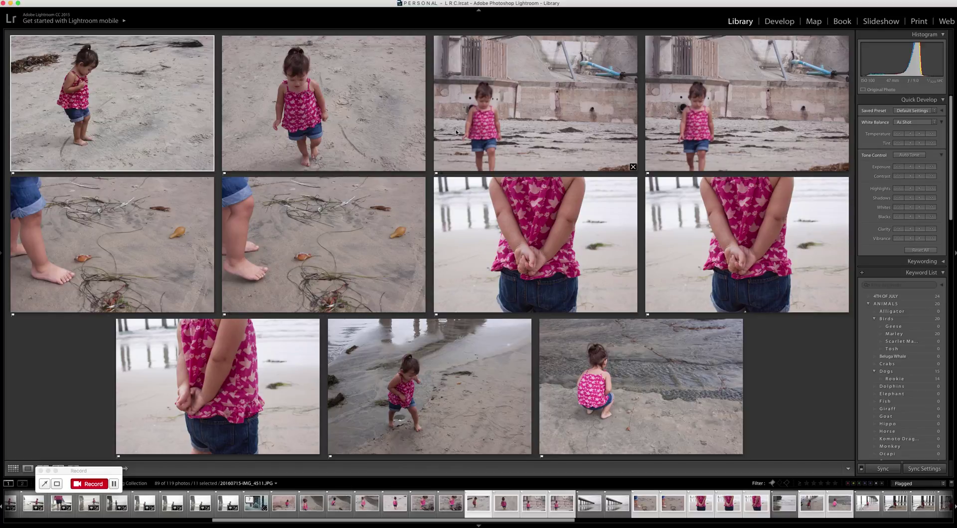
# Step: Reject IMG_4513, IMG_4514 and IMG_4519 in the survey
pyautogui.click(566, 110)
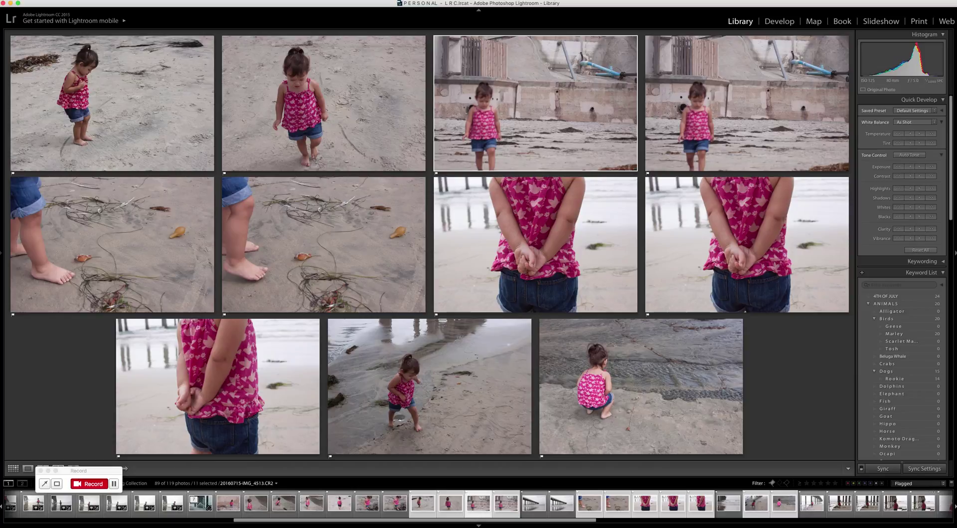
pyautogui.press('x')
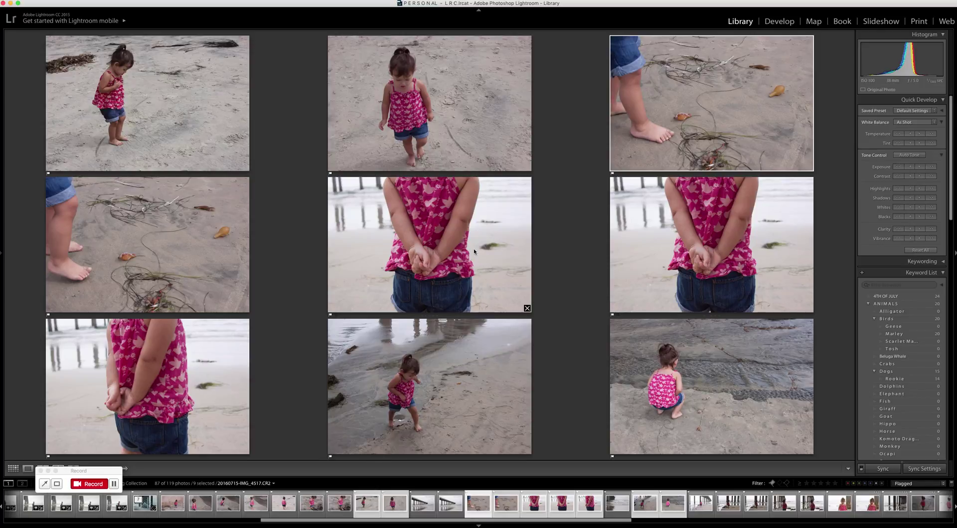
pyautogui.press('x')
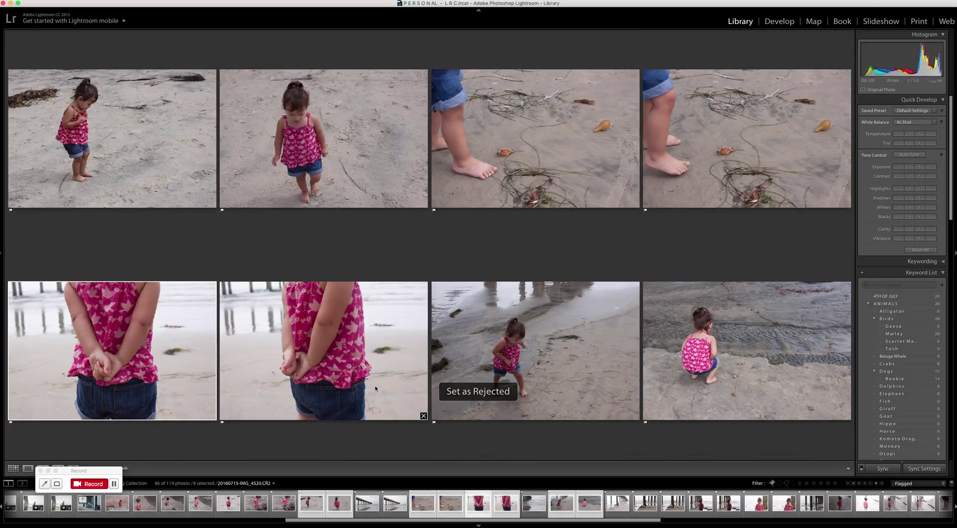
# Step: Take IMG_4520, IMG_4521, IMG_4533, IMG_4518 and IMG_4534 out of the survey unrejected
pyautogui.click(210, 418)
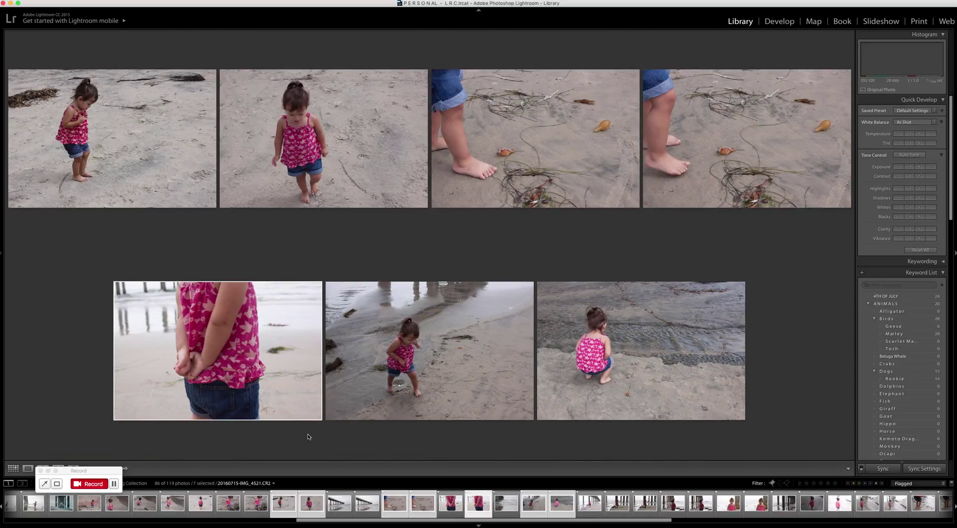
pyautogui.click(318, 417)
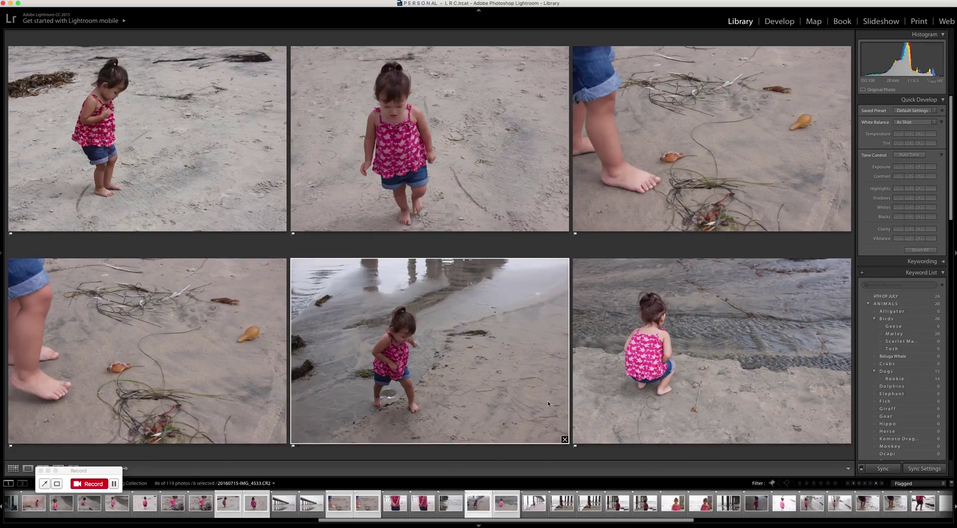
pyautogui.click(564, 440)
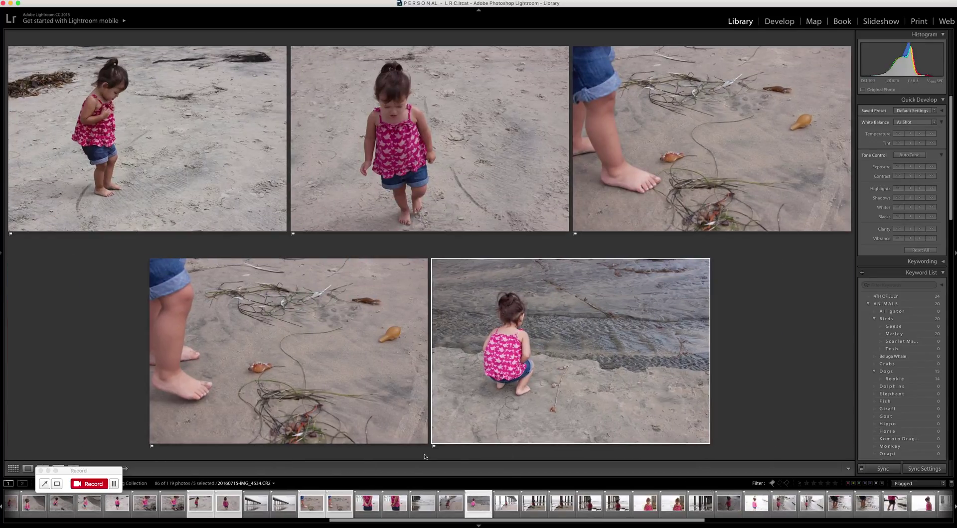
pyautogui.click(423, 439)
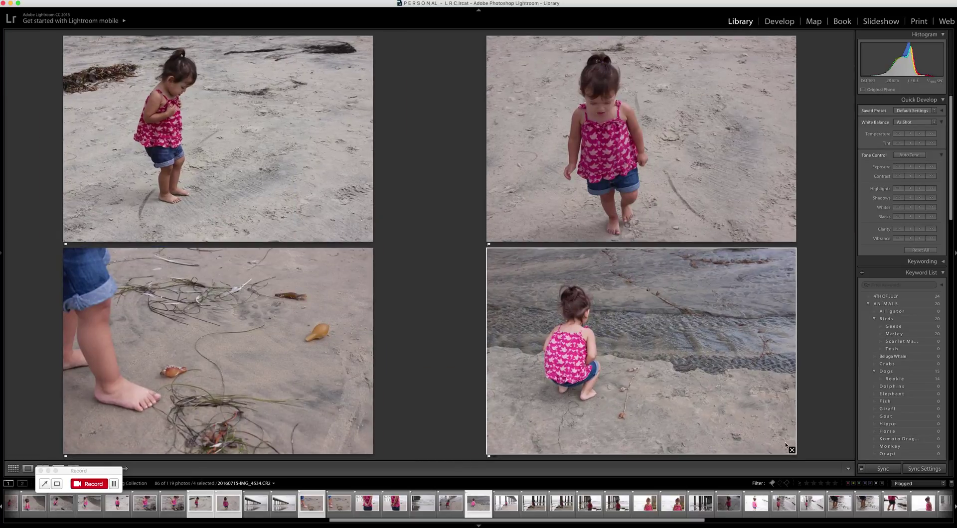
pyautogui.click(792, 449)
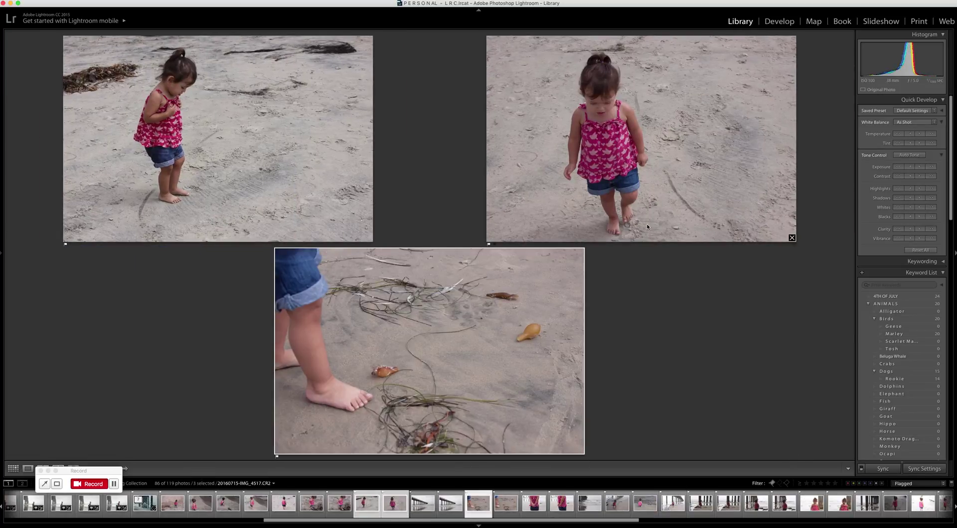
pyautogui.click(582, 456)
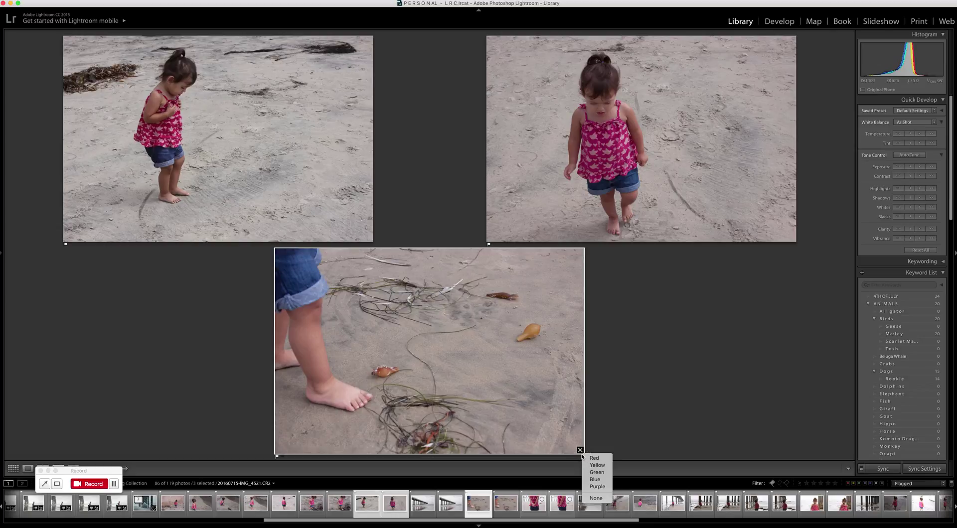
pyautogui.press('Escape')
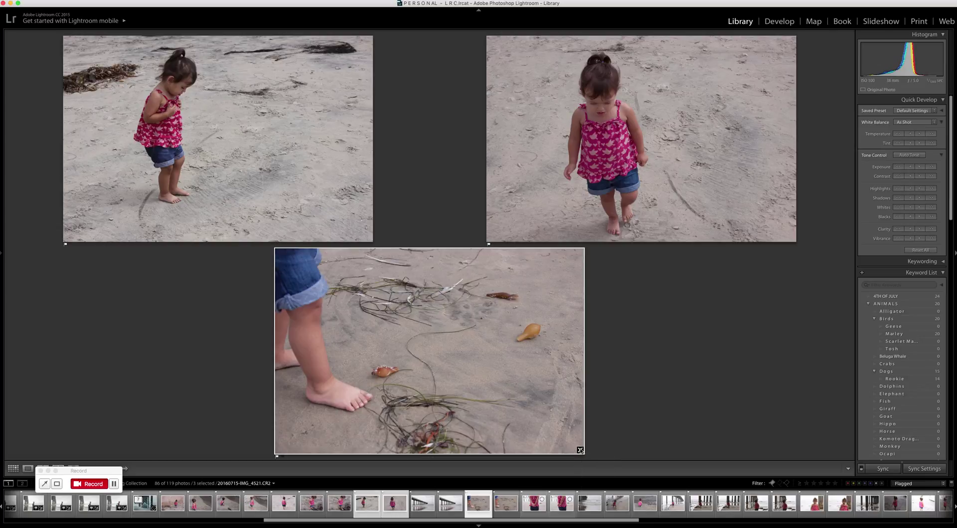
# Step: Take IMG_4517 out of the survey unrejected, and add pier photos IMG_4515 and IMG_4516 to the existing pier stack in the grid
pyautogui.click(581, 450)
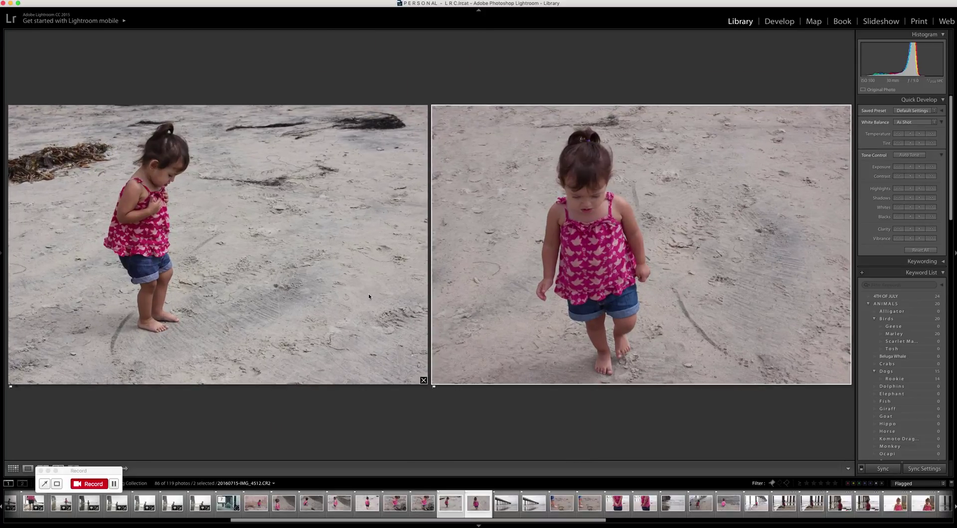
pyautogui.press('g')
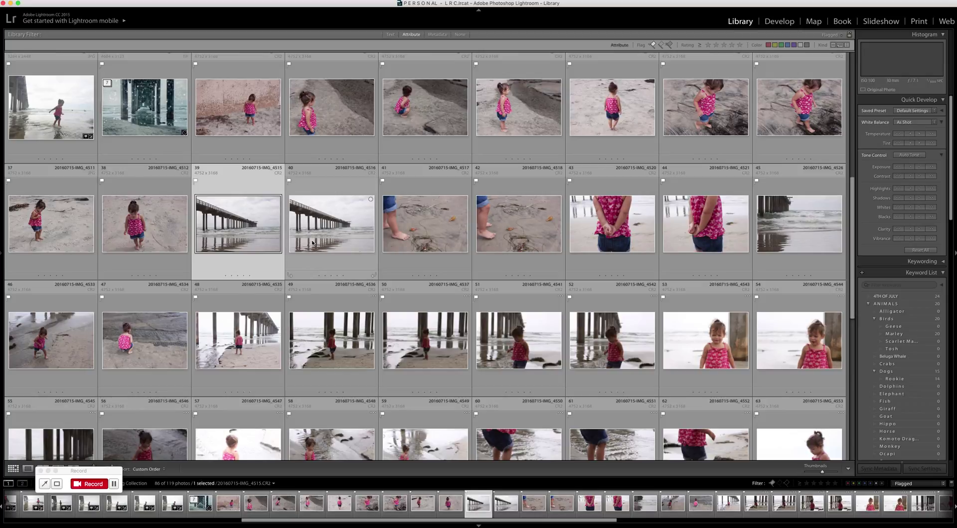
pyautogui.keyDown('shift'); pyautogui.click(336, 254); pyautogui.keyUp('shift')
pyautogui.moveTo(241, 242); pyautogui.dragTo(156, 146)
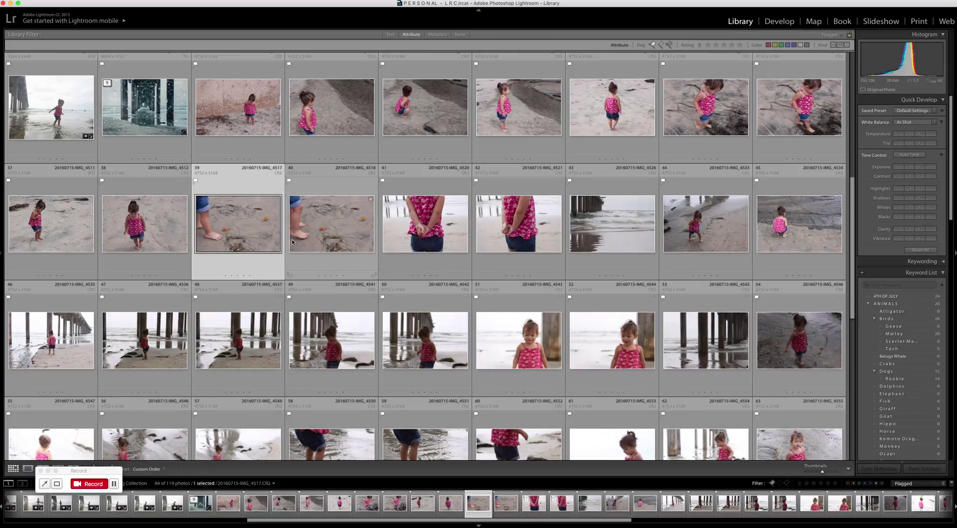
# Step: Reject IMG_4518, and add the pier photos IMG_4526 and IMG_4545 to the pier stack
pyautogui.click(359, 235)
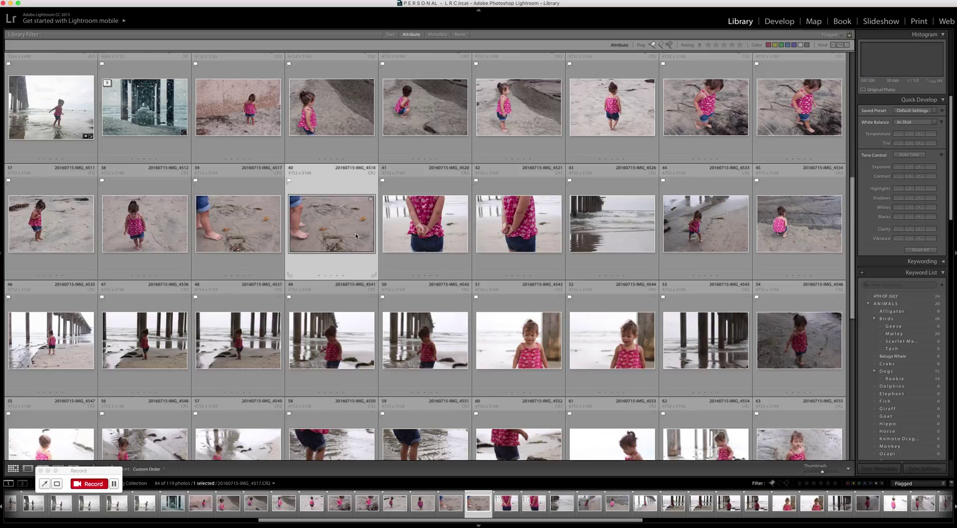
pyautogui.press('x')
pyautogui.click(518, 224)
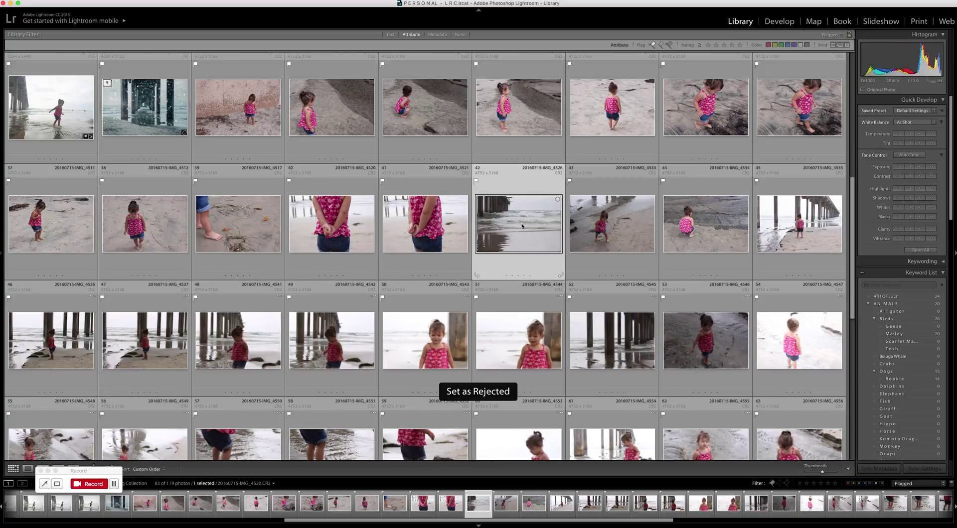
pyautogui.keyDown('super'); pyautogui.click(622, 344); pyautogui.keyUp('super')
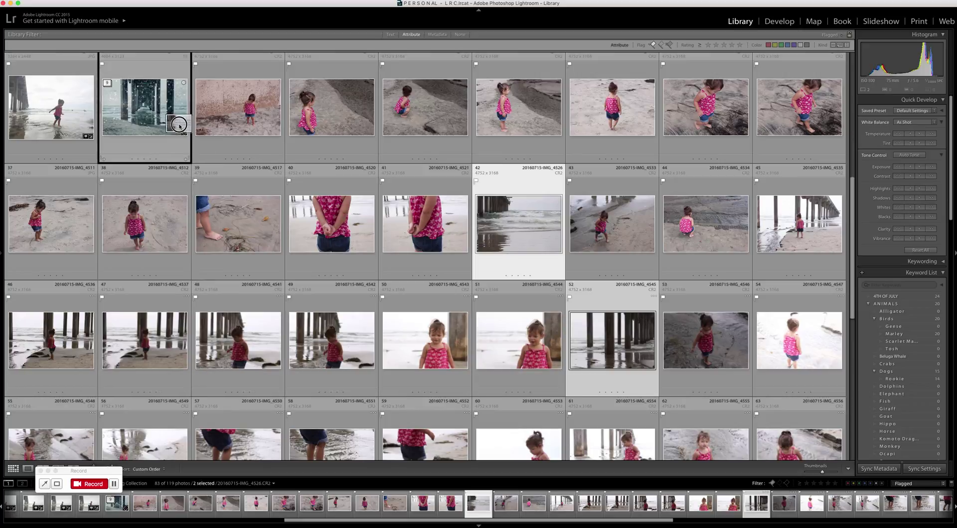
pyautogui.press('x')
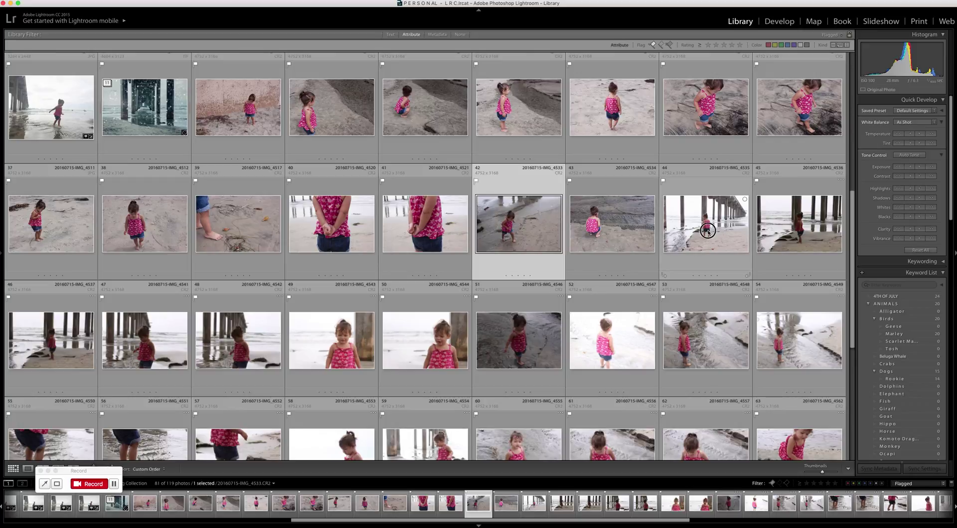
# Step: Survey the photos from IMG_4535 to IMG_4544 together and take IMG_4535 out of the comparison unrejected
pyautogui.click(708, 232)
pyautogui.keyDown('shift'); pyautogui.click(423, 355); pyautogui.keyUp('shift')
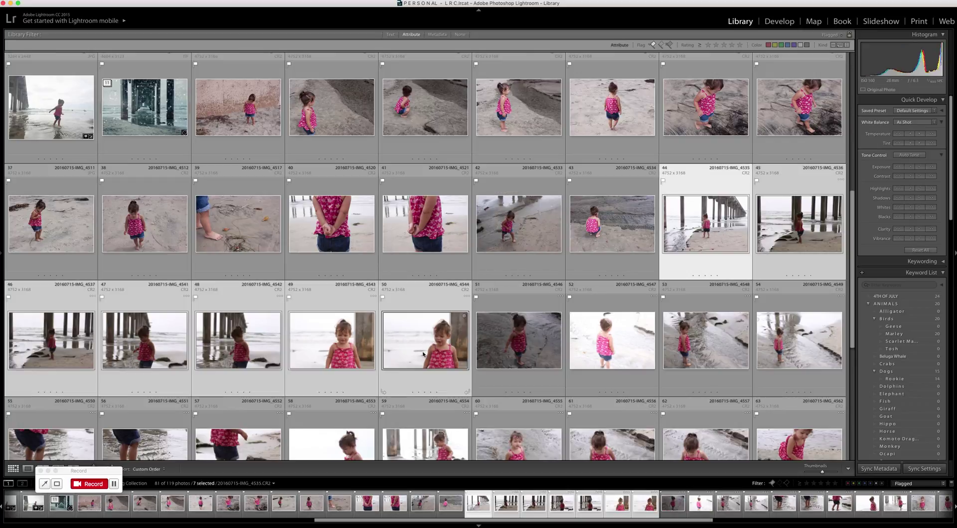
pyautogui.press('n')
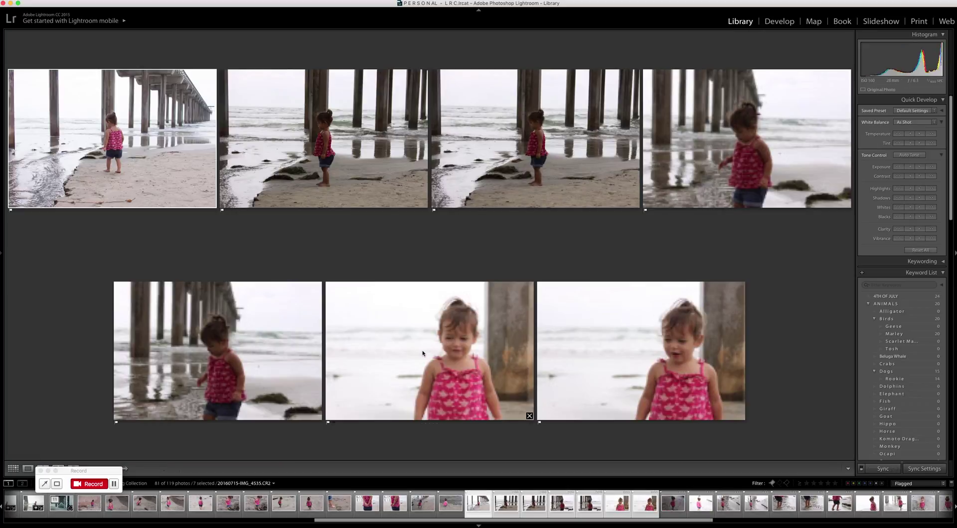
pyautogui.click(212, 203)
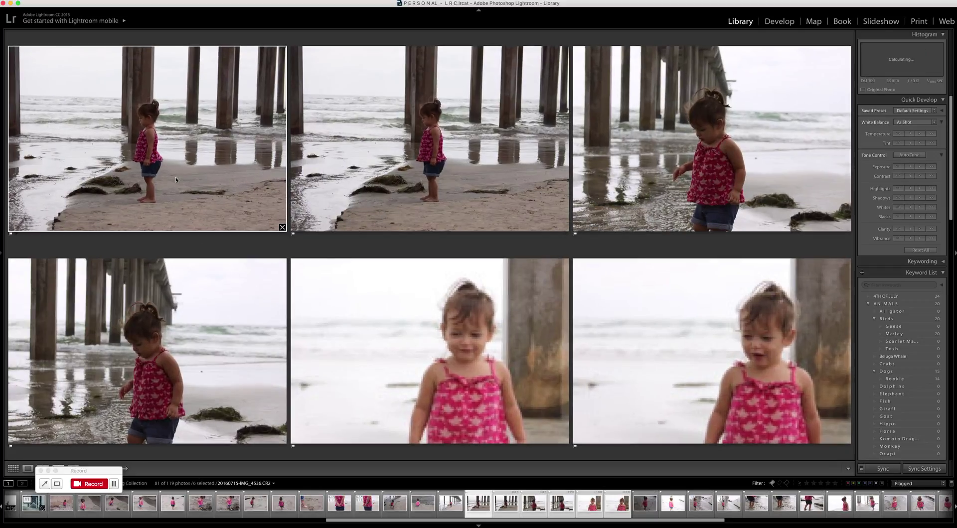
# Step: Reject IMG_4536, IMG_4541 and IMG_4544 in the survey
pyautogui.press('x')
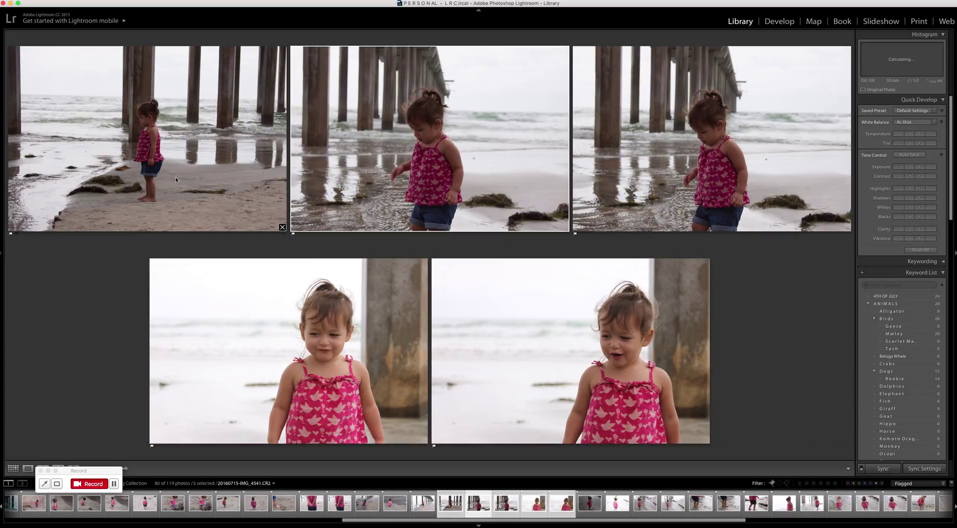
pyautogui.press('x')
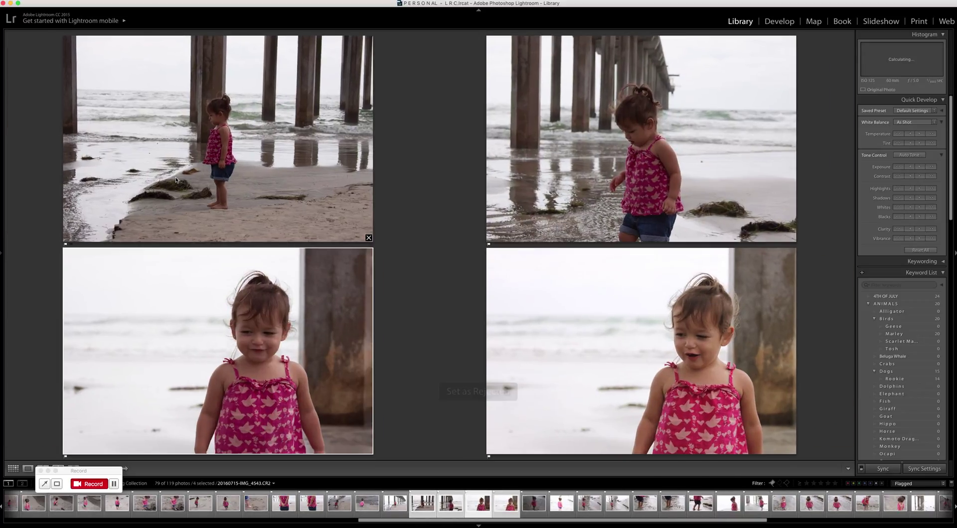
pyautogui.press('x')
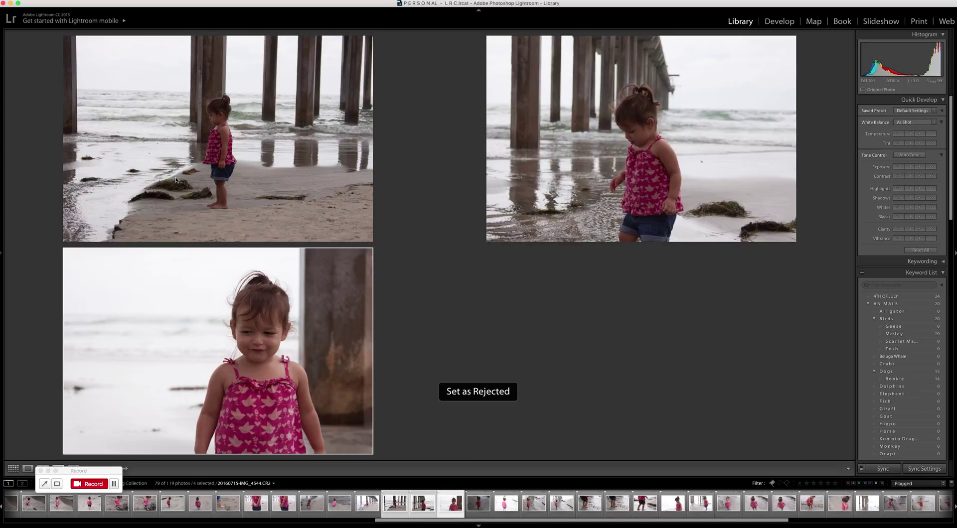
# Step: Brighten IMG_4537, IMG_4542, IMG_4543 and the dark IMG_4546 in the grid, and survey IMG_4546 through IMG_4552 together
pyautogui.press('g')
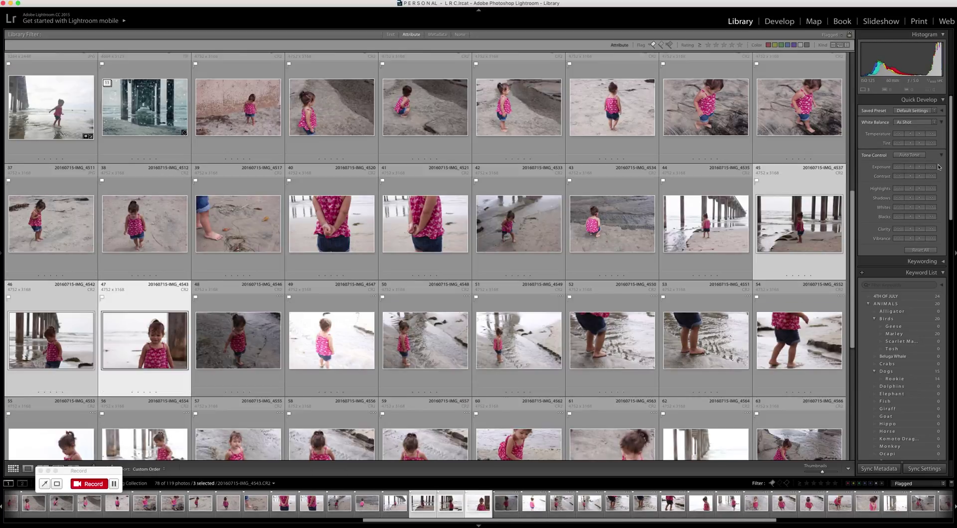
pyautogui.press('Right')
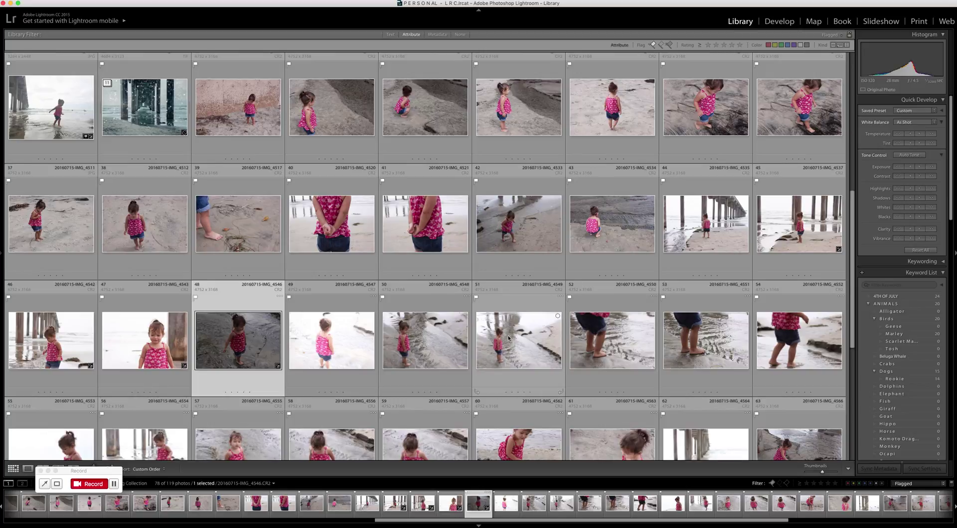
pyautogui.scroll(-3, 599, 322)
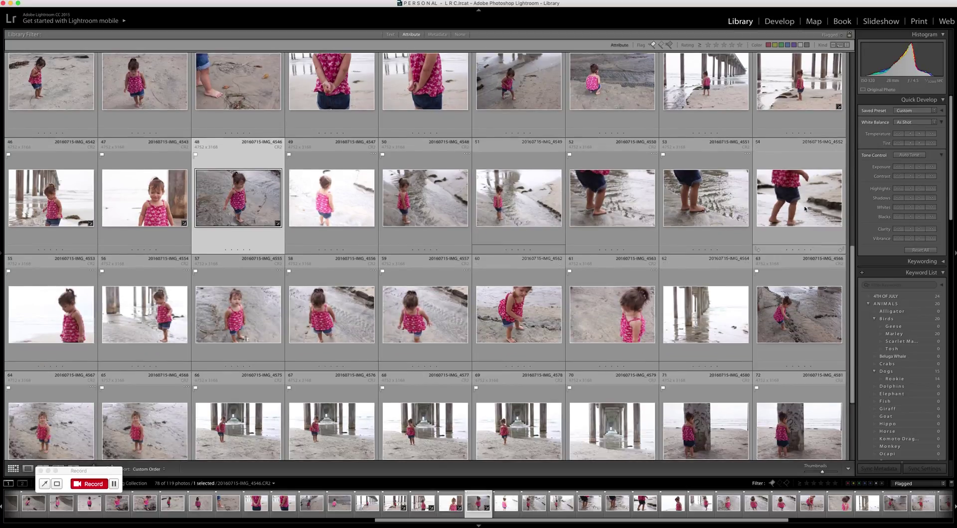
pyautogui.keyDown('shift'); pyautogui.click(803, 205); pyautogui.keyUp('shift')
pyautogui.press('n')
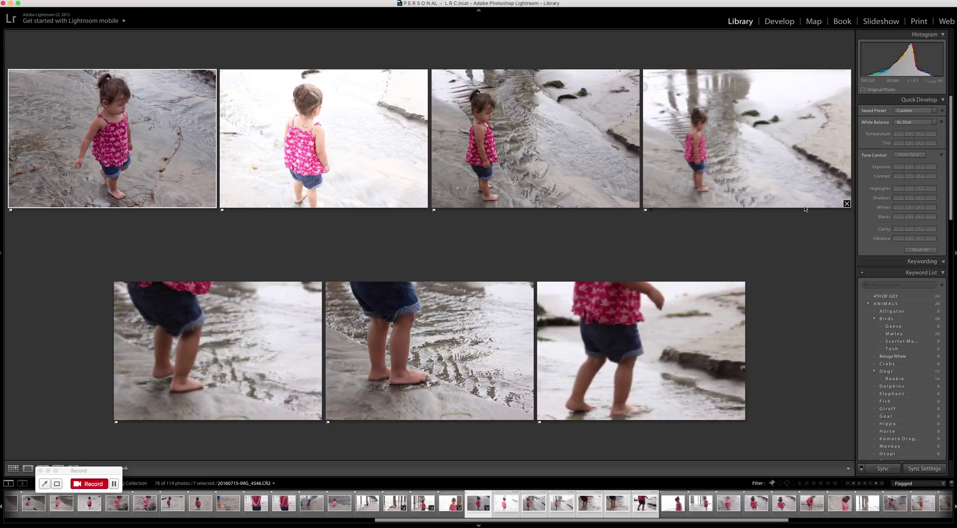
# Step: Reject IMG_4547, IMG_4546 and IMG_4548 in the survey, keep the other four photos and return to the grid
pyautogui.click(388, 142)
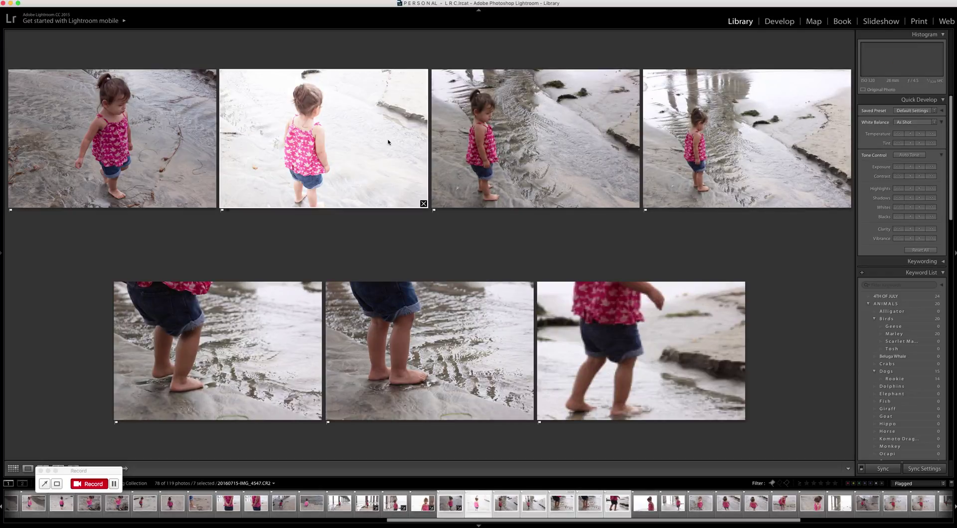
pyautogui.press('x')
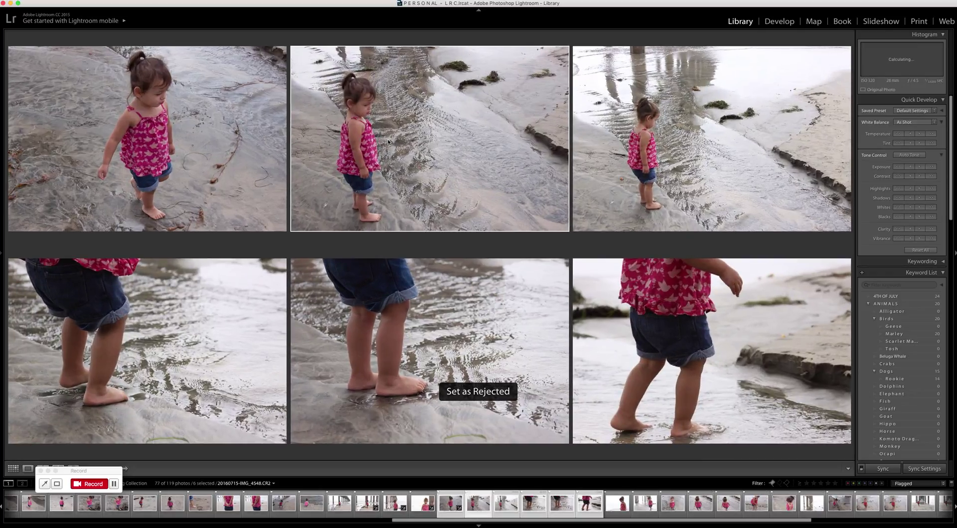
pyautogui.click(230, 156)
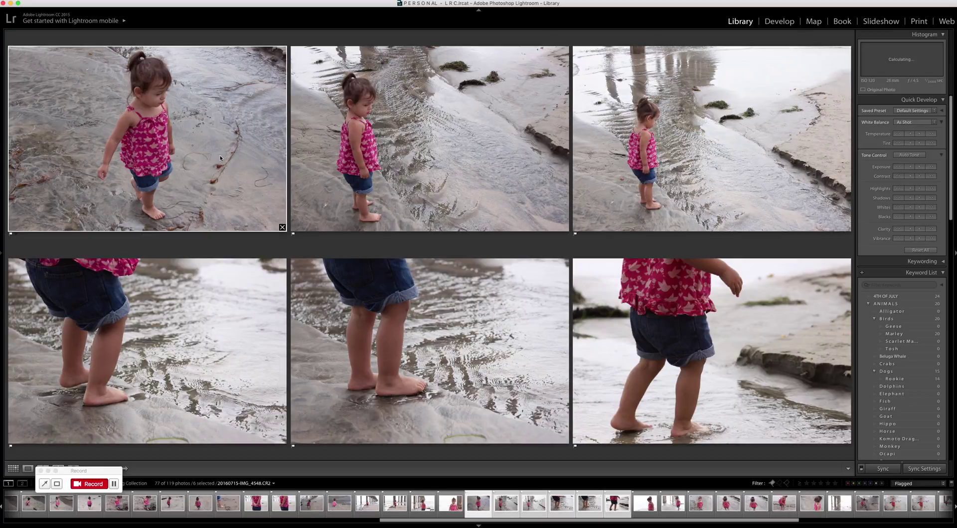
pyautogui.press('x')
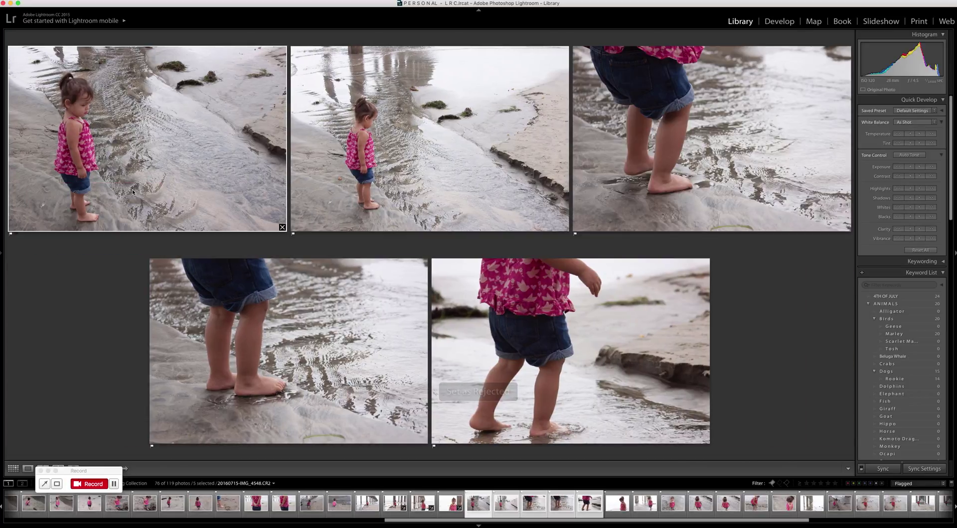
pyautogui.press('x')
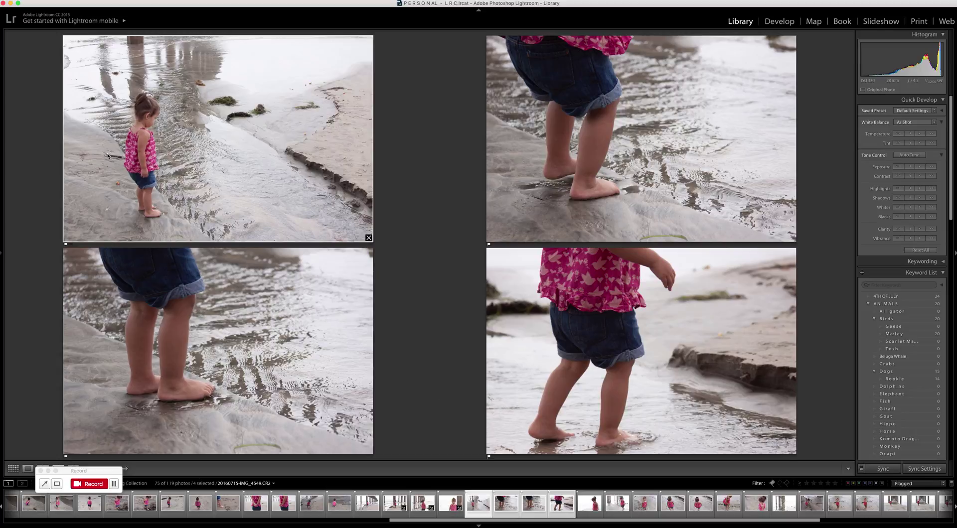
pyautogui.press('Down')
pyautogui.press('Right')
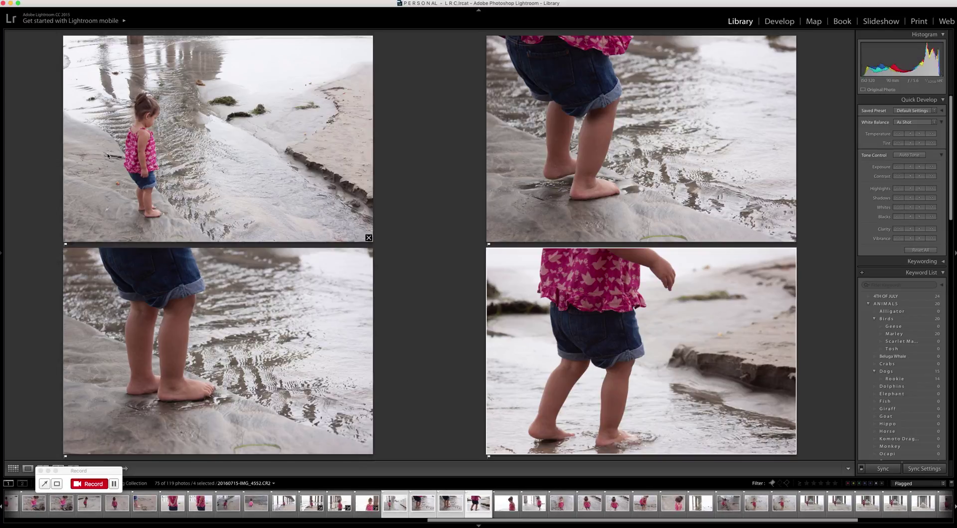
pyautogui.press('Up')
pyautogui.press('Left')
pyautogui.press('g')
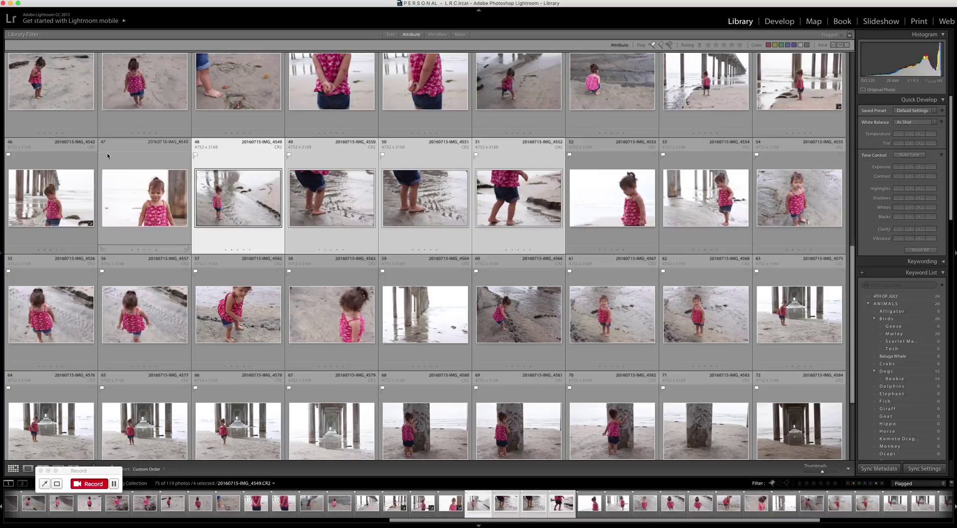
# Step: Survey the seven photos from IMG_4553 to IMG_4563 together
pyautogui.click(630, 204)
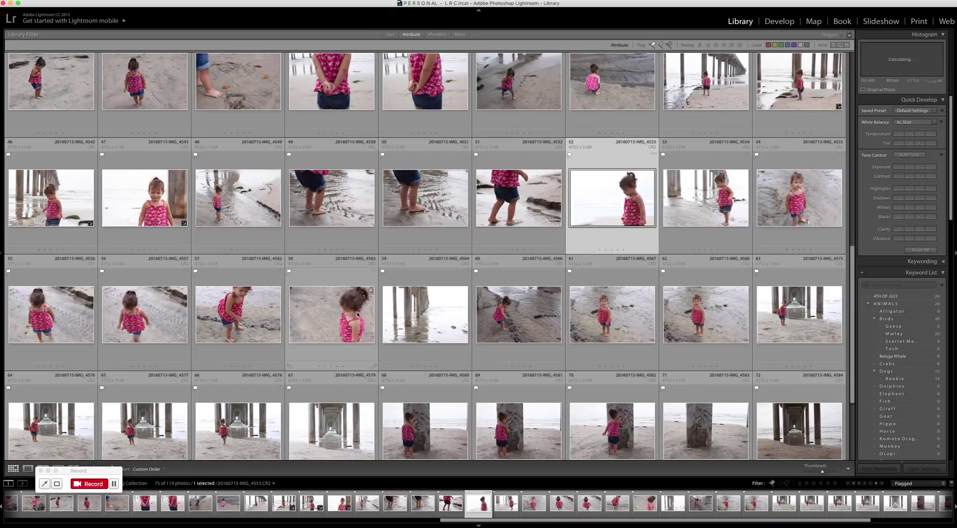
pyautogui.keyDown('shift'); pyautogui.click(357, 314); pyautogui.keyUp('shift')
pyautogui.press('n')
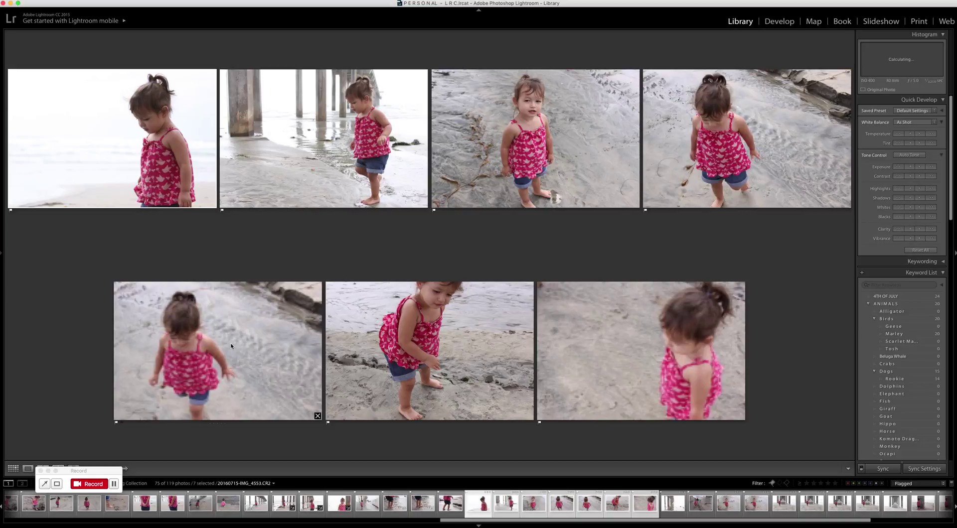
# Step: Reject IMG_4557 and IMG_4563 in the survey, and return to the grid
pyautogui.press('Right')
pyautogui.press('Right')
pyautogui.press('Right')
pyautogui.press('Right')
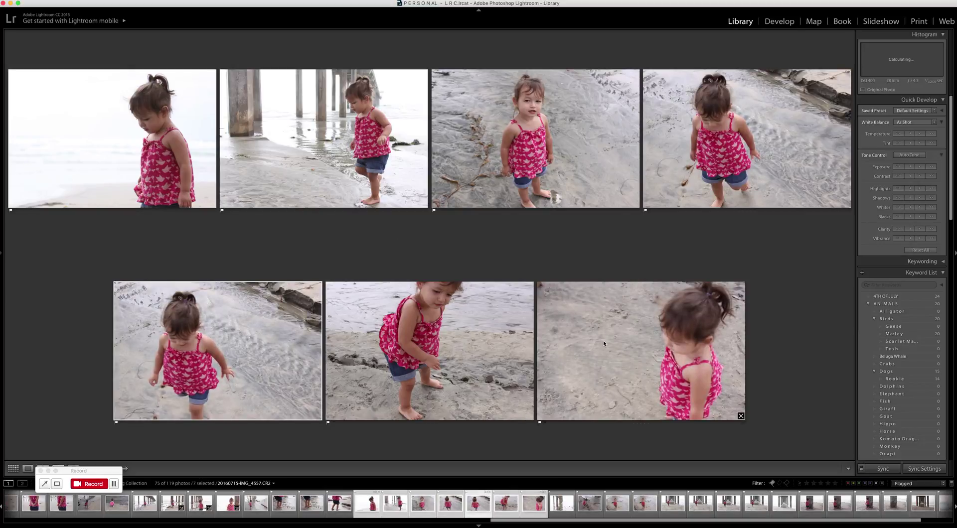
pyautogui.press('x')
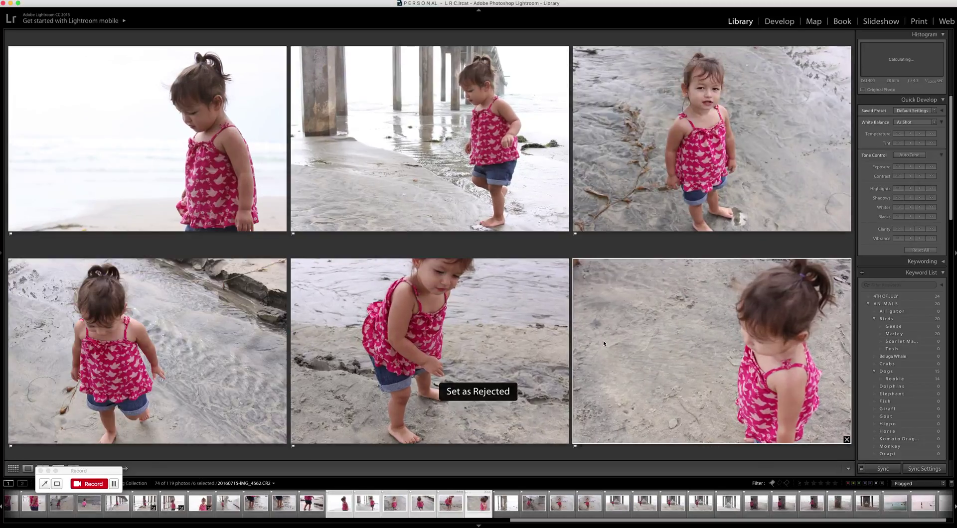
pyautogui.press('x')
pyautogui.press('g')
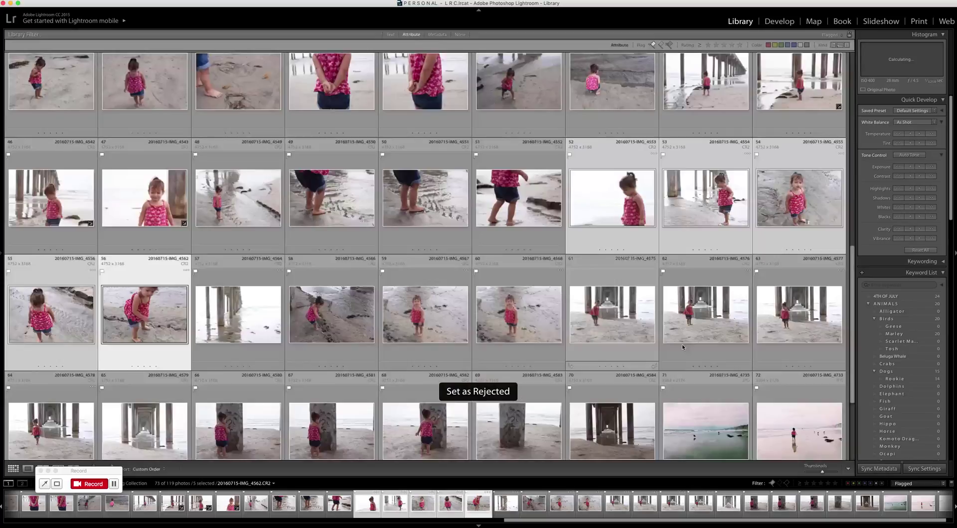
# Step: Add the pier photo IMG_4564 to the pier stack
pyautogui.click(239, 313)
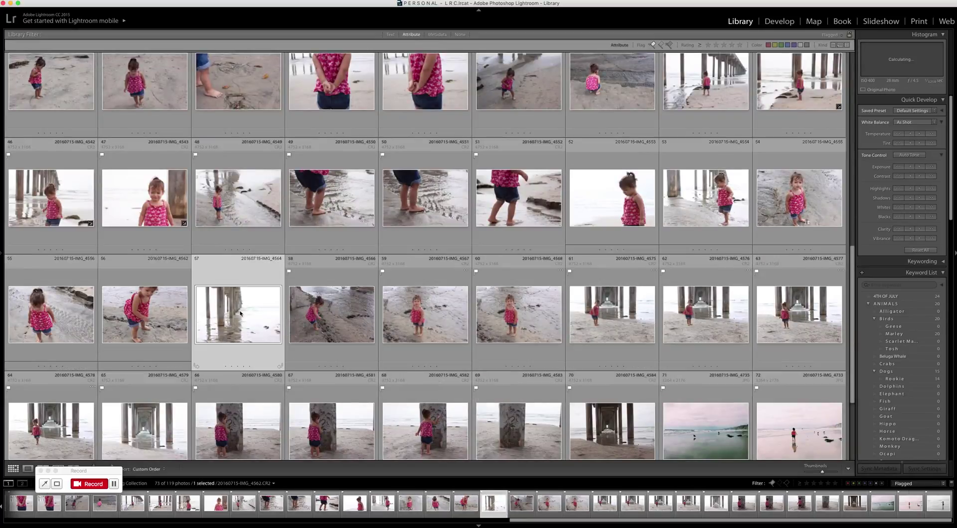
pyautogui.scroll(5, 240, 313)
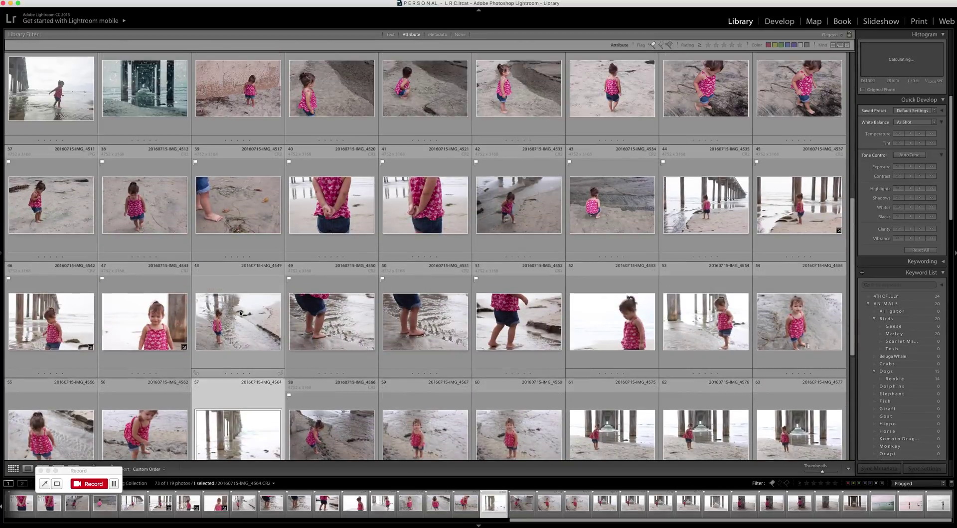
pyautogui.scroll(-1, 233, 292)
pyautogui.click(222, 378)
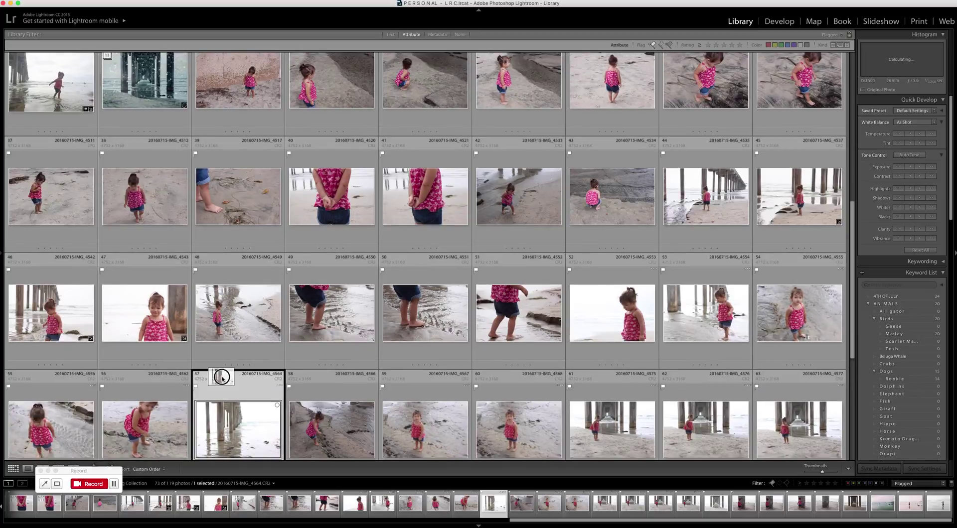
# Step: Survey the sixteen photos from IMG_4566 through the final photo IMG_4729 together
pyautogui.scroll(-1, 559, 130)
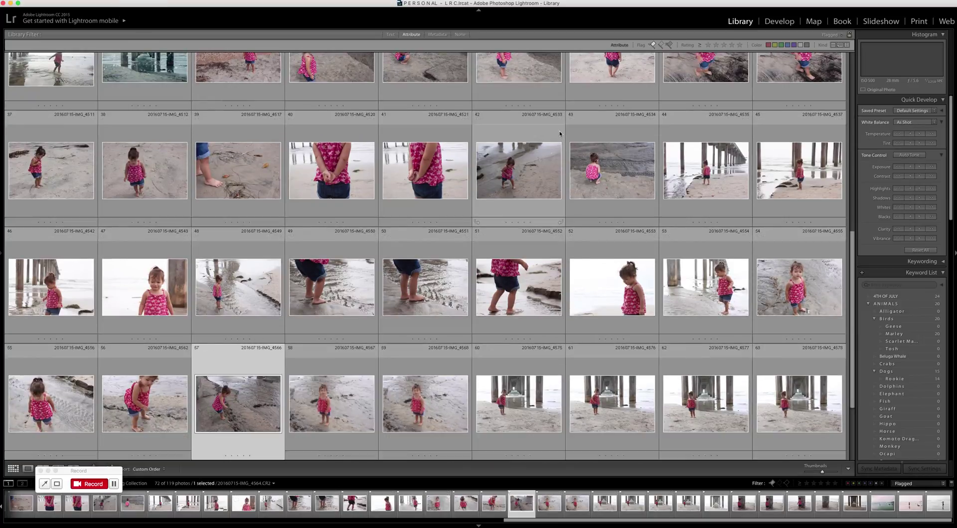
pyautogui.scroll(-5, 559, 130)
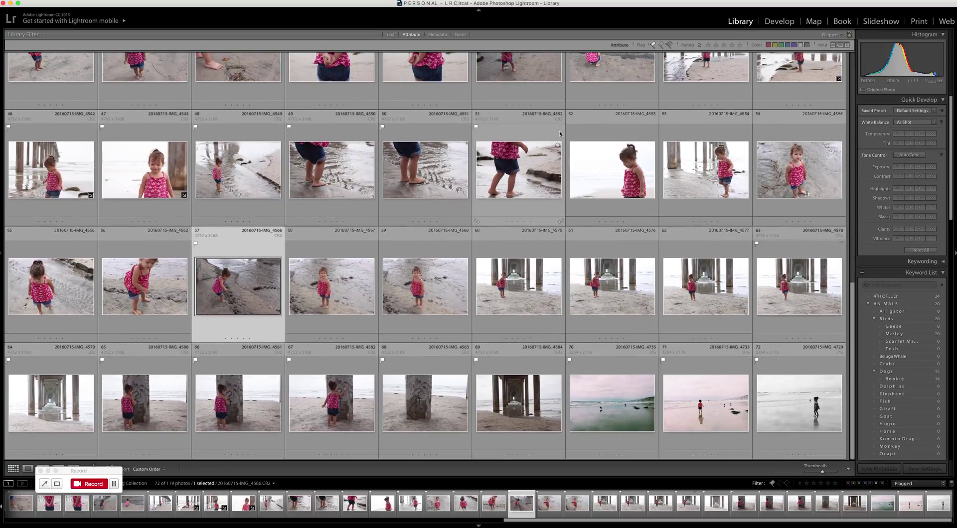
pyautogui.keyDown('shift'); pyautogui.click(786, 413); pyautogui.keyUp('shift')
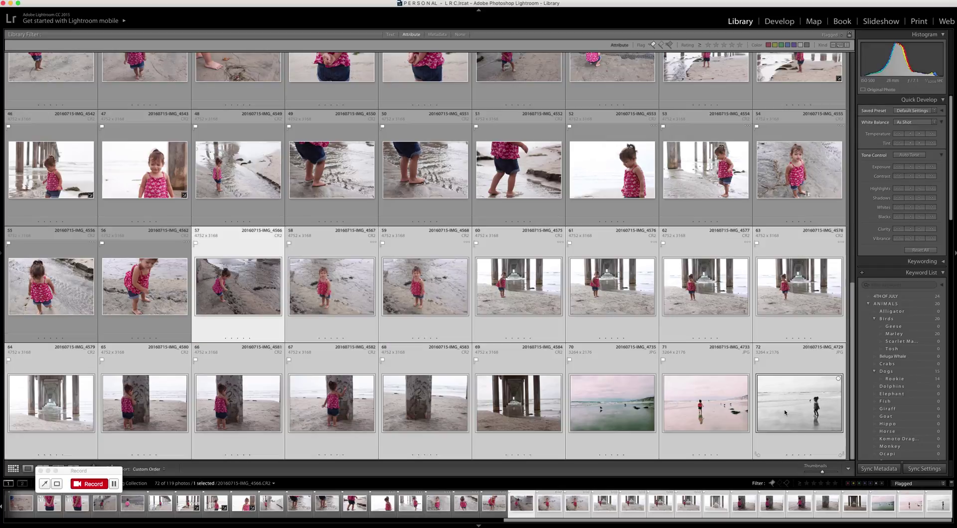
pyautogui.press('n')
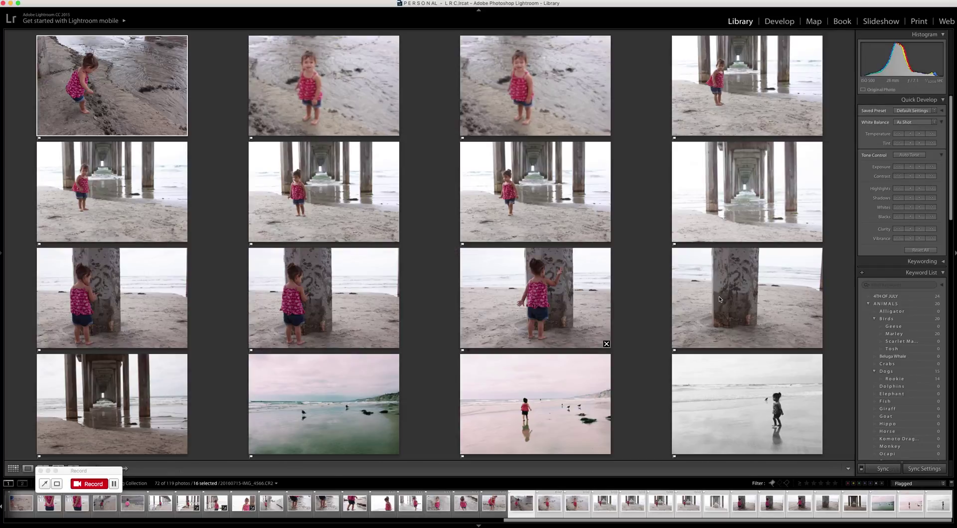
# Step: Reject IMG_4568 and take IMG_4566 and IMG_4567 out of the survey without rejecting them
pyautogui.click(183, 131)
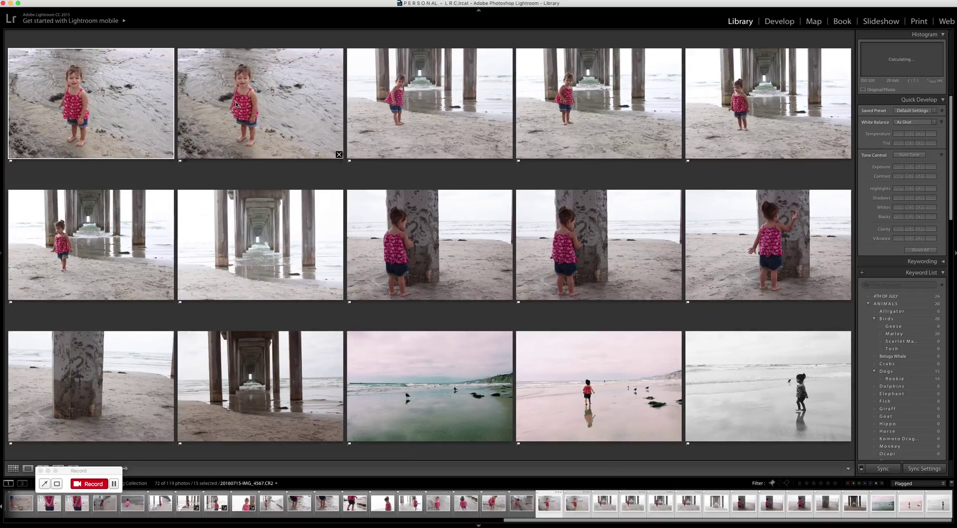
pyautogui.click(260, 93)
pyautogui.press('x')
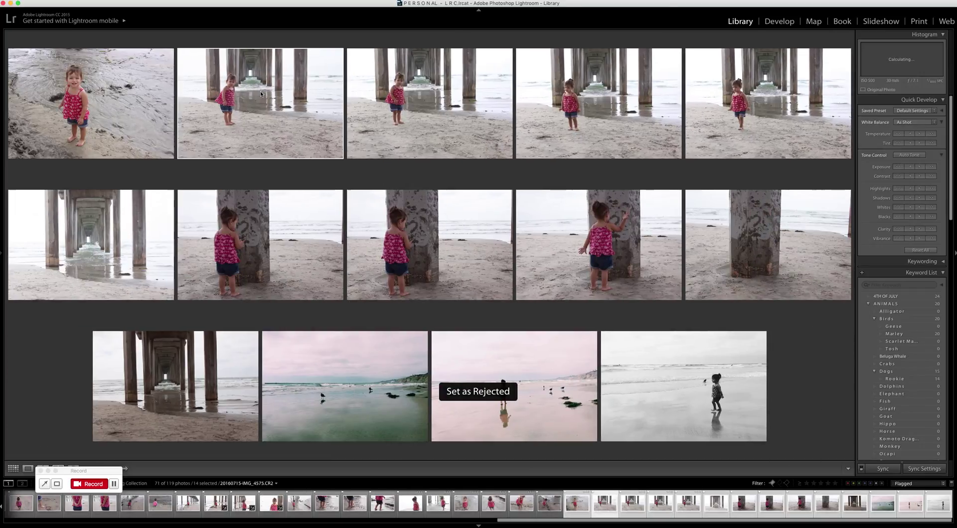
pyautogui.press('Right')
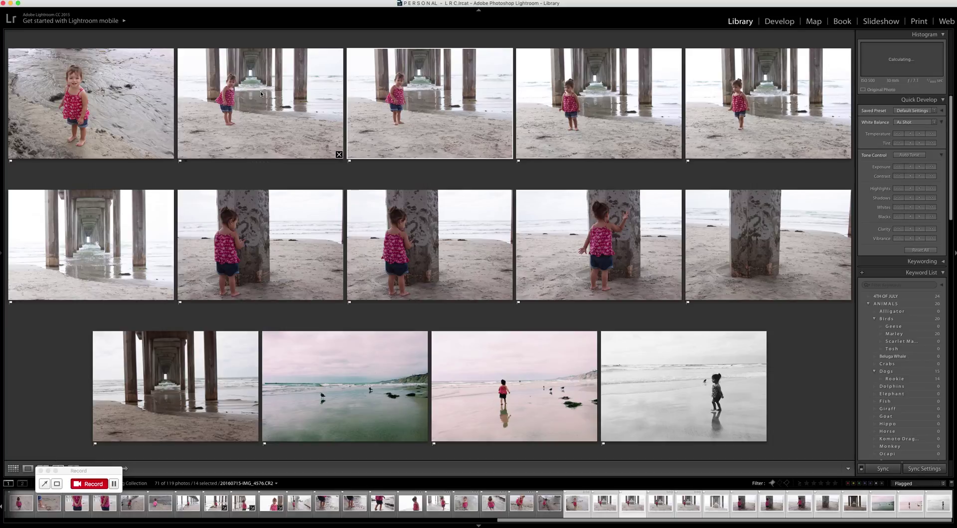
pyautogui.click(171, 155)
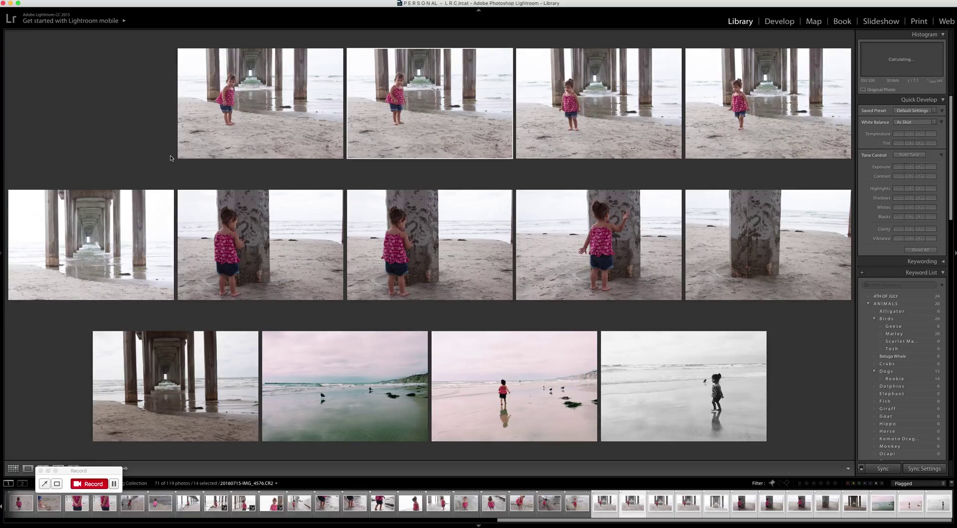
# Step: Reject the empty pier photo IMG_4579, the bare pillar photo IMG_4583 and the pillar photo IMG_4580 in the survey
pyautogui.click(733, 149)
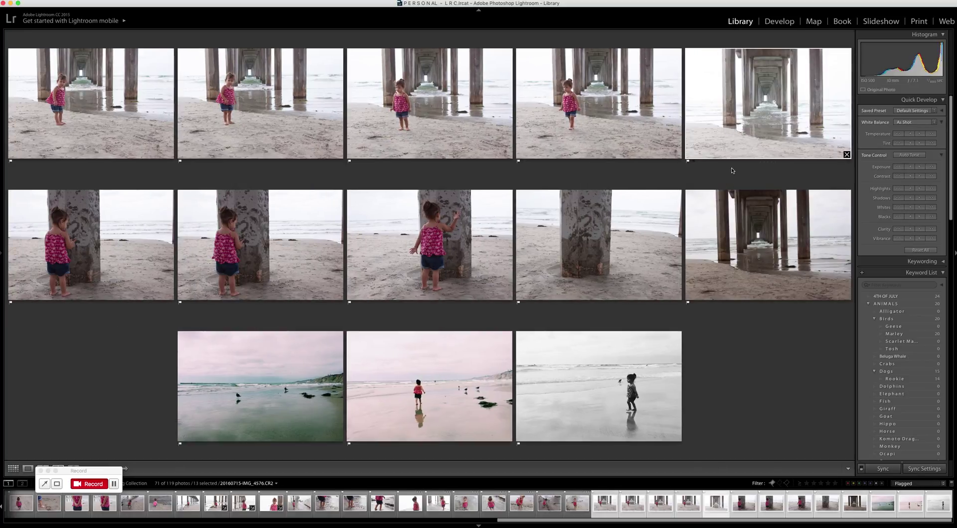
pyautogui.press('x')
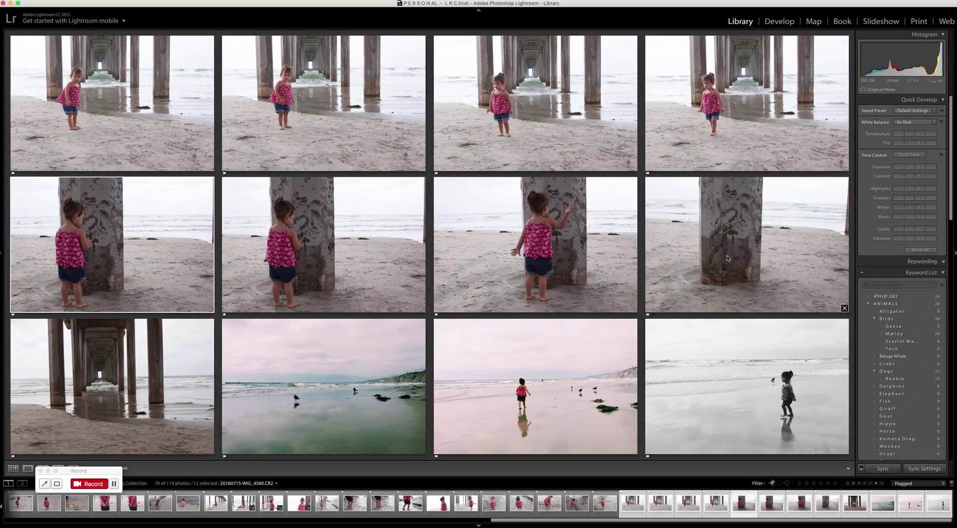
pyautogui.click(727, 255)
pyautogui.press('x')
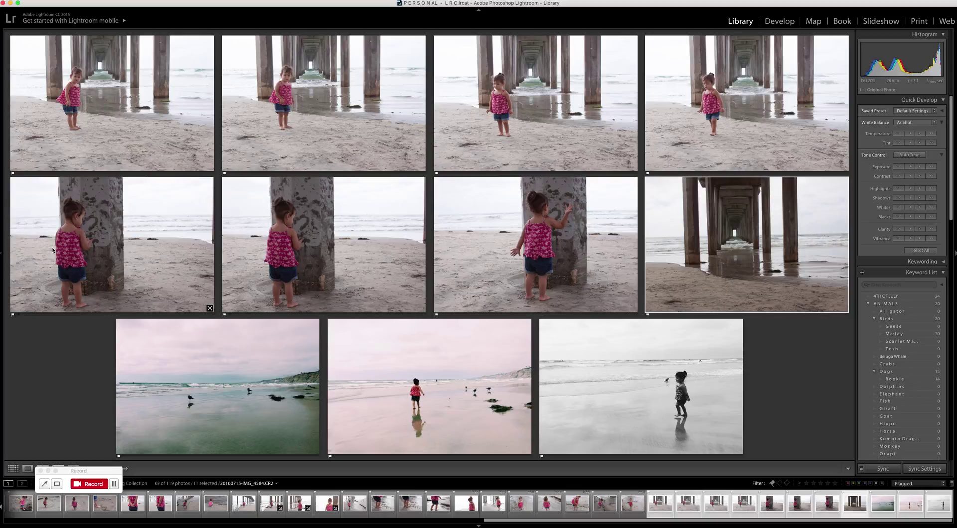
pyautogui.click(114, 224)
pyautogui.press('x')
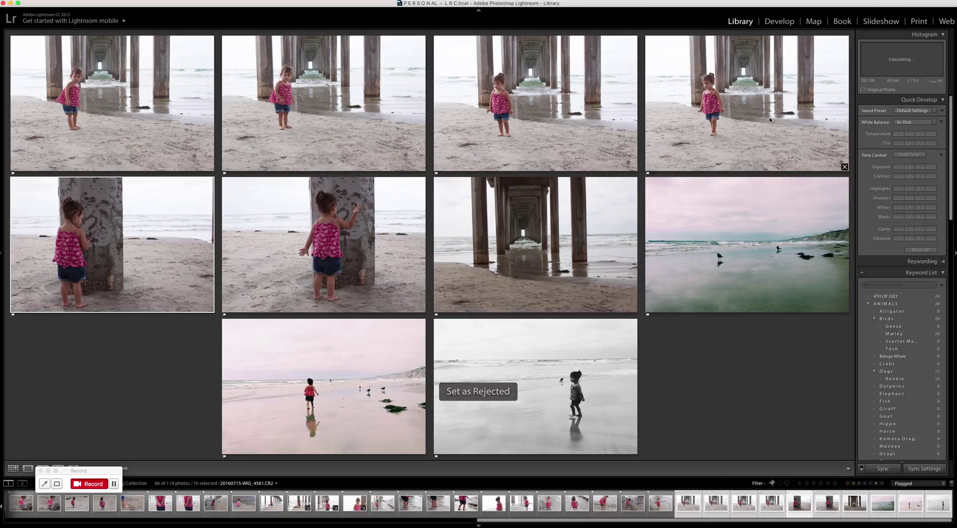
# Step: Reject the pier photos IMG_4576 and IMG_4575 in the survey, and return to the grid
pyautogui.click(325, 116)
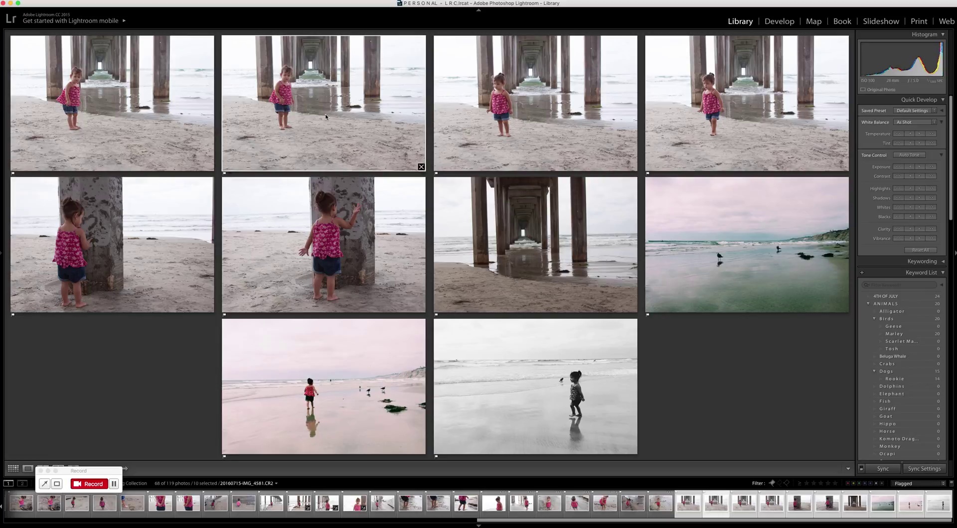
pyautogui.press('x')
pyautogui.click(216, 121)
pyautogui.press('x')
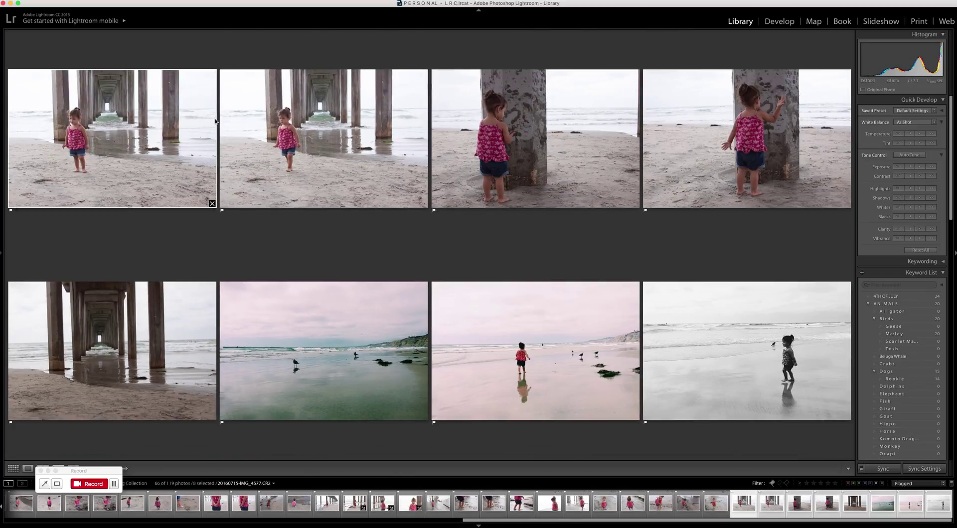
pyautogui.press('g')
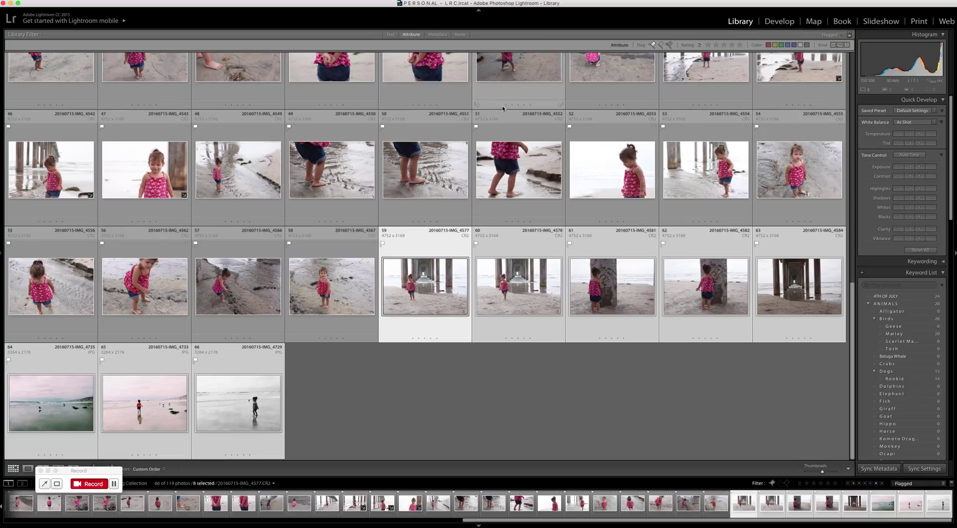
# Step: Remove all rejected photos from the current collection and confirm the removal
pyautogui.scroll(10, 548, 120)
pyautogui.scroll(2, 568, 138)
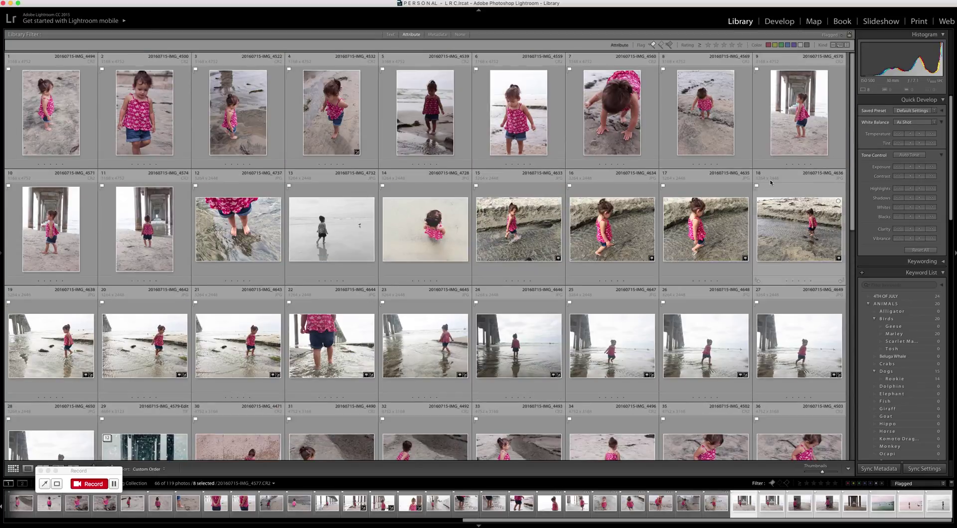
pyautogui.scroll(-3, 770, 182)
pyautogui.scroll(-6, 770, 183)
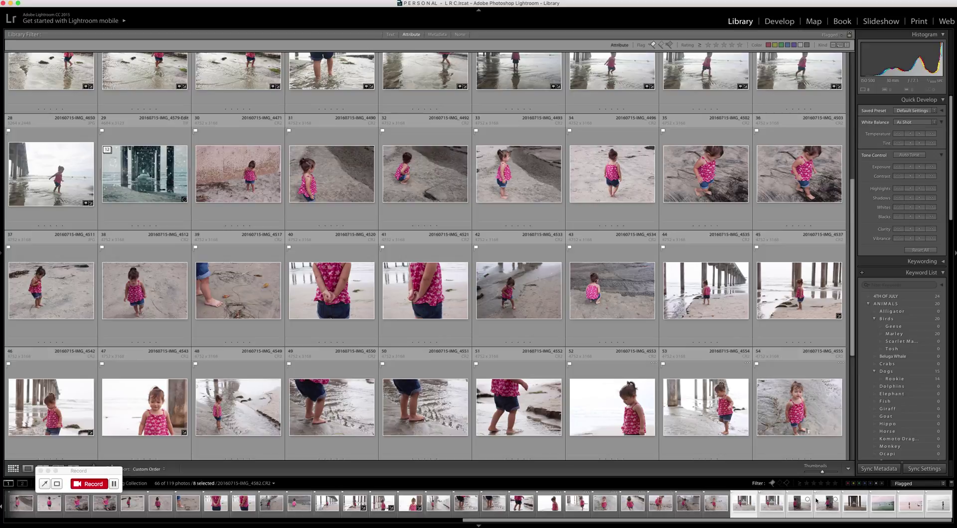
pyautogui.press('super+BackSpace')
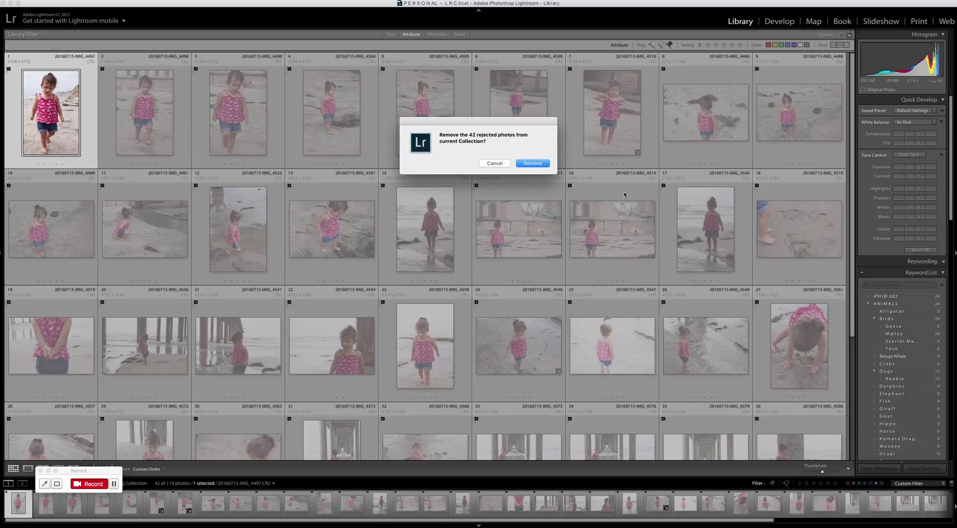
pyautogui.click(529, 168)
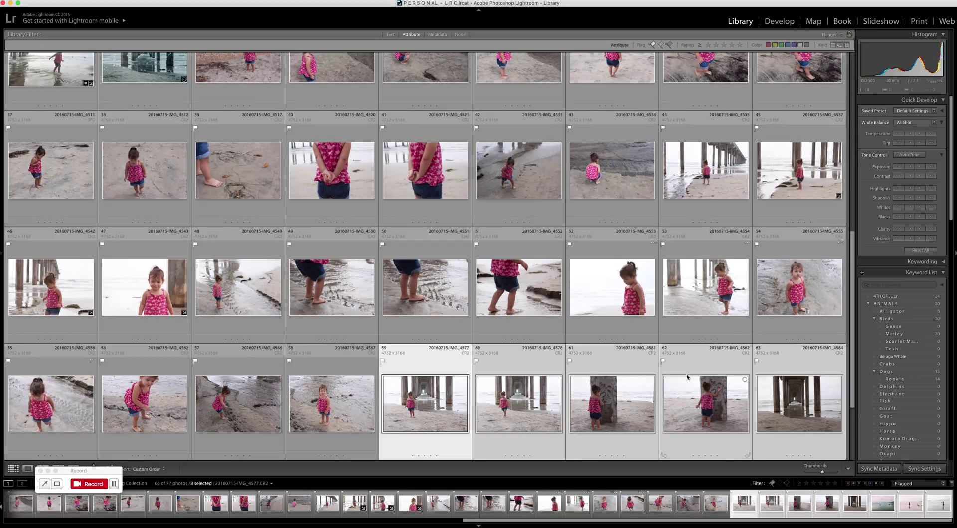
# Step: Deselect all photos and look through the remaining flagged photos in the grid from start to end
pyautogui.press('super+d')
pyautogui.scroll(-3, 687, 378)
pyautogui.scroll(12, 687, 377)
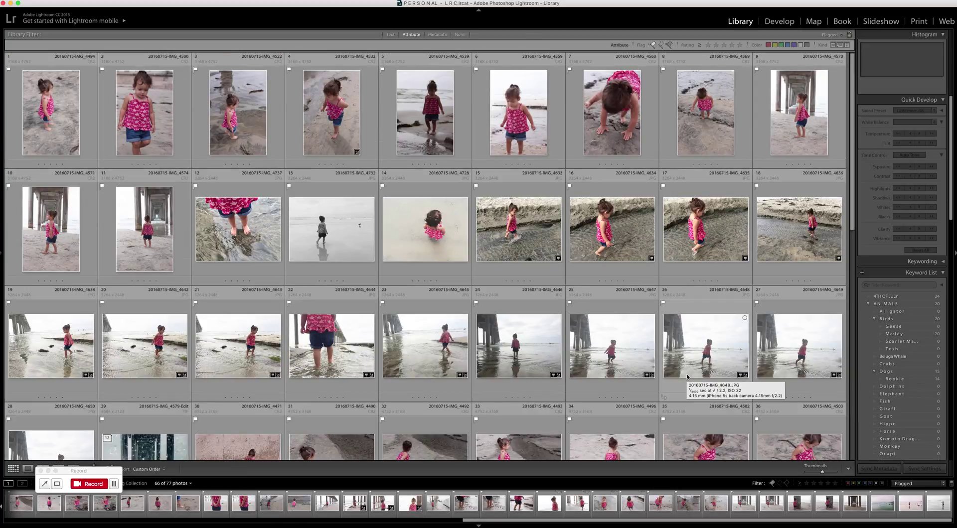
pyautogui.scroll(-10, 686, 376)
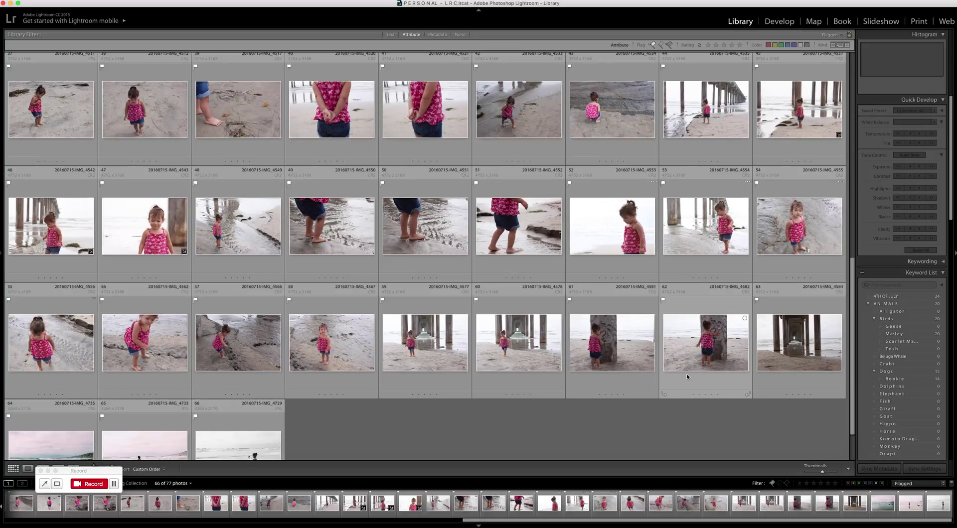
pyautogui.scroll(-2, 687, 376)
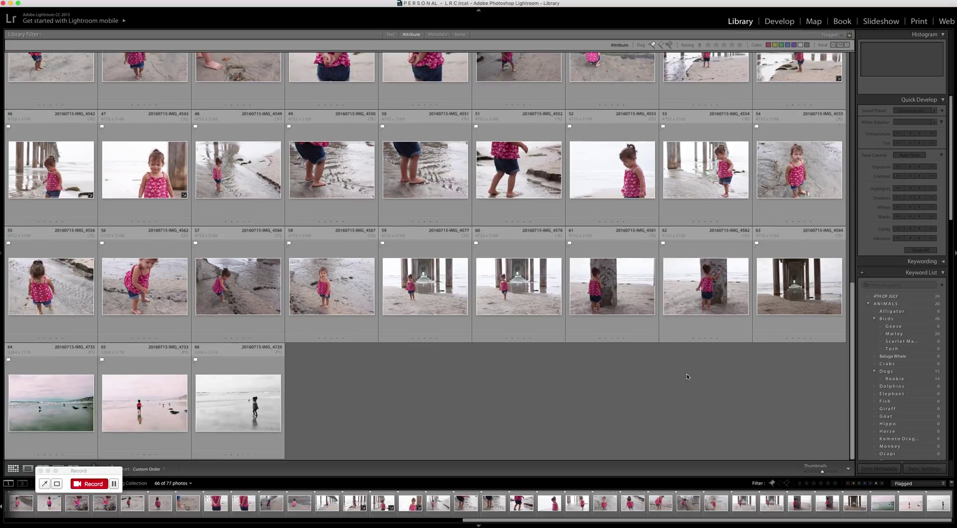